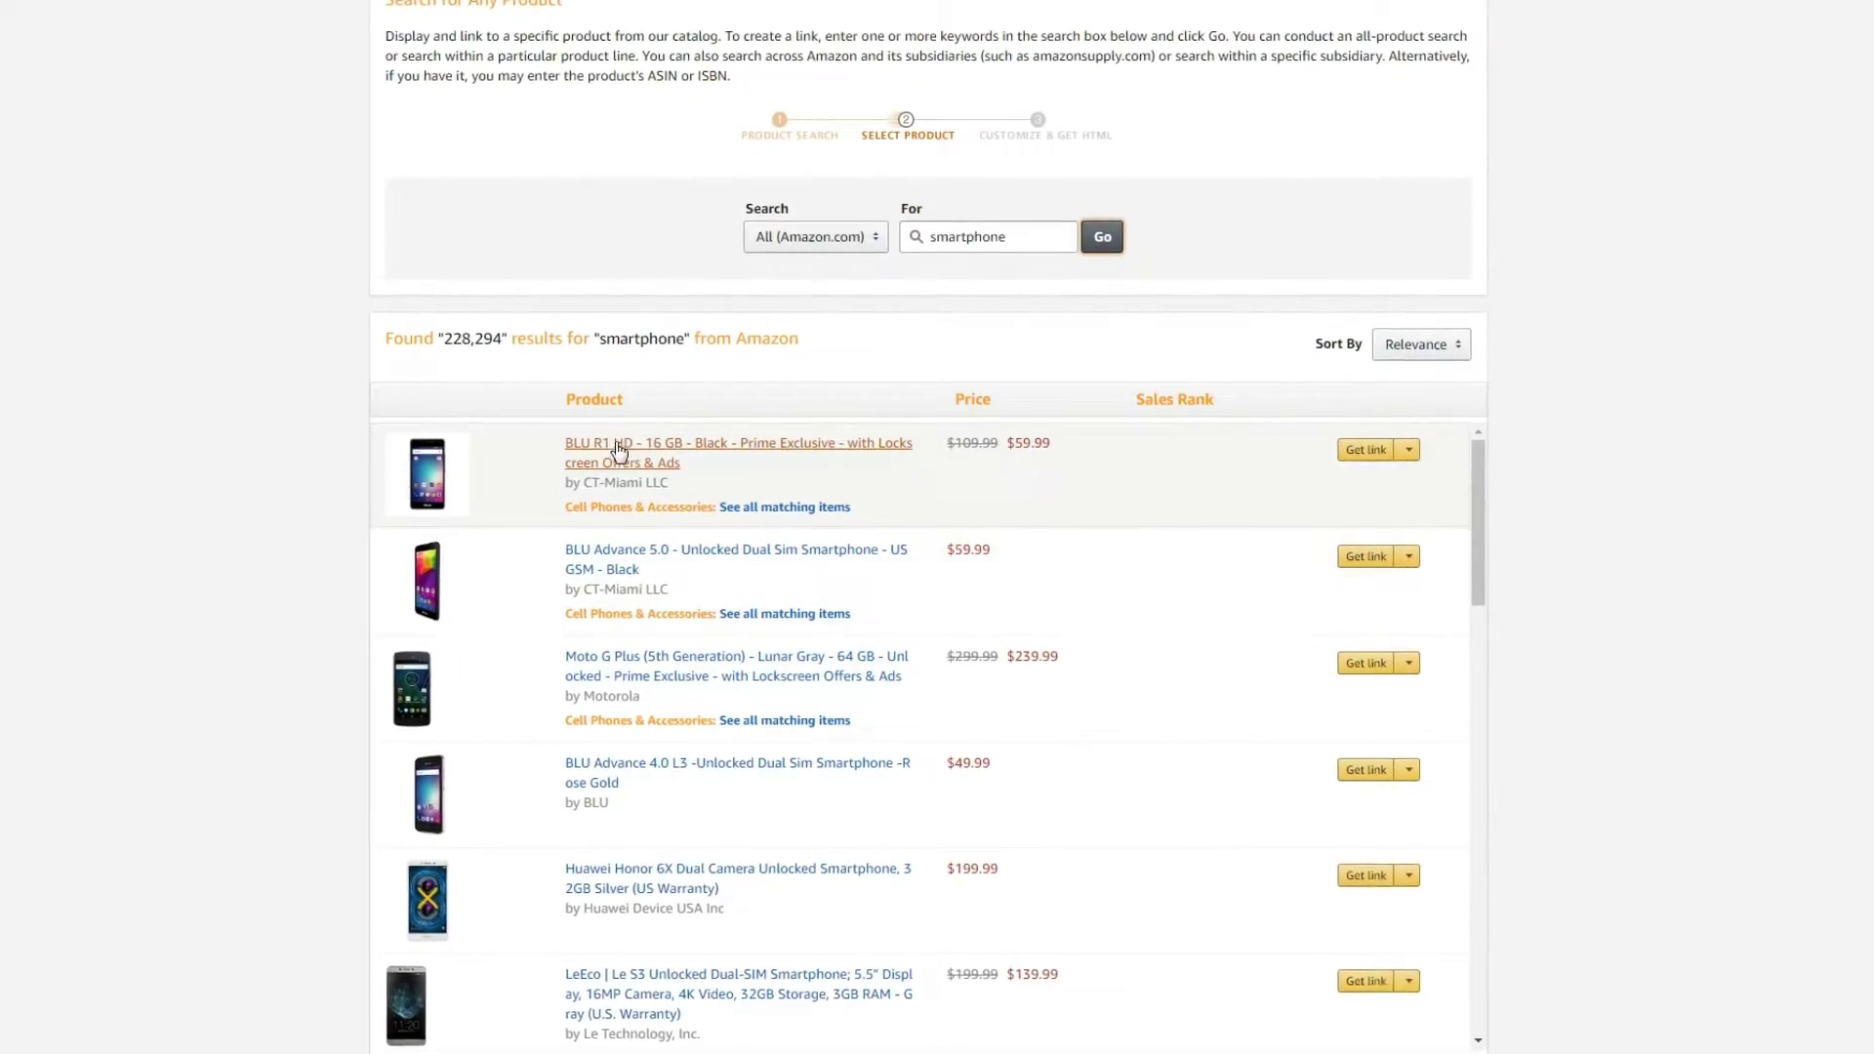
Choose Get link for the BLU R1 HD phone in the smartphone search results.
scroll(595, 664, down, 3)
scroll(648, 794, up, 3)
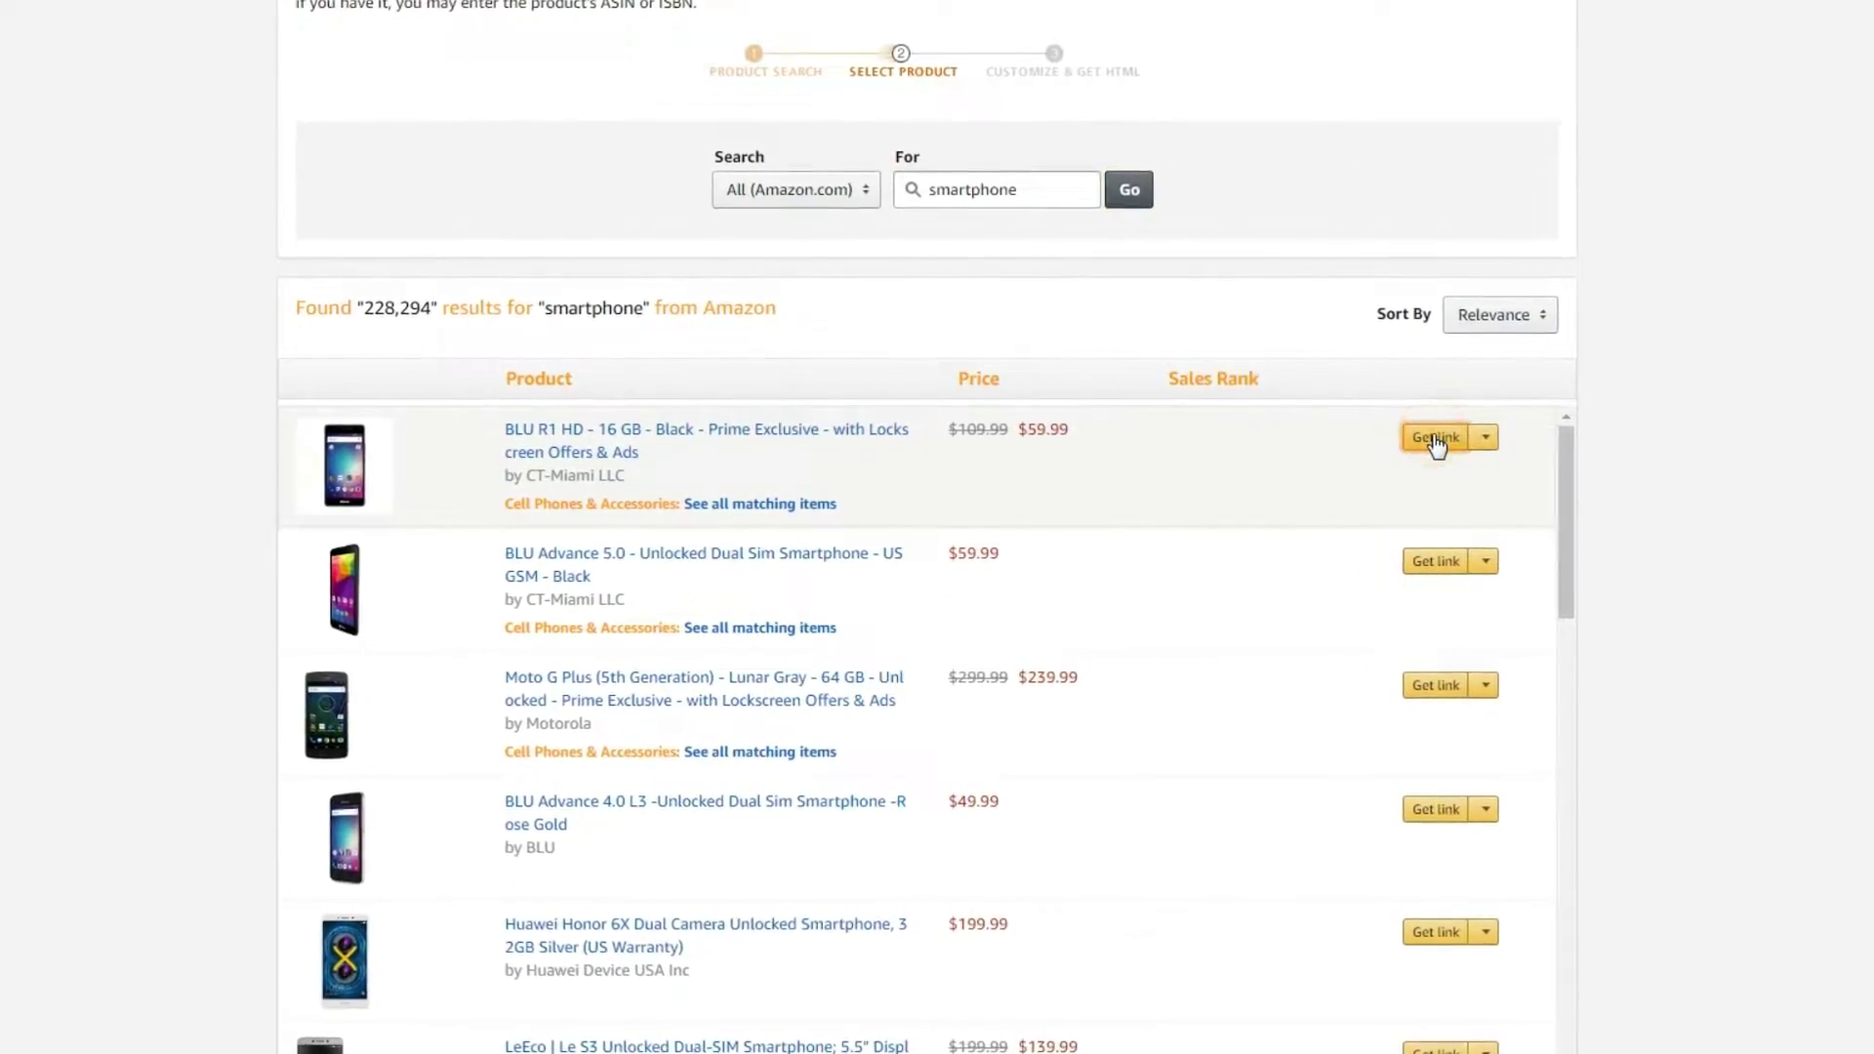
click(1434, 437)
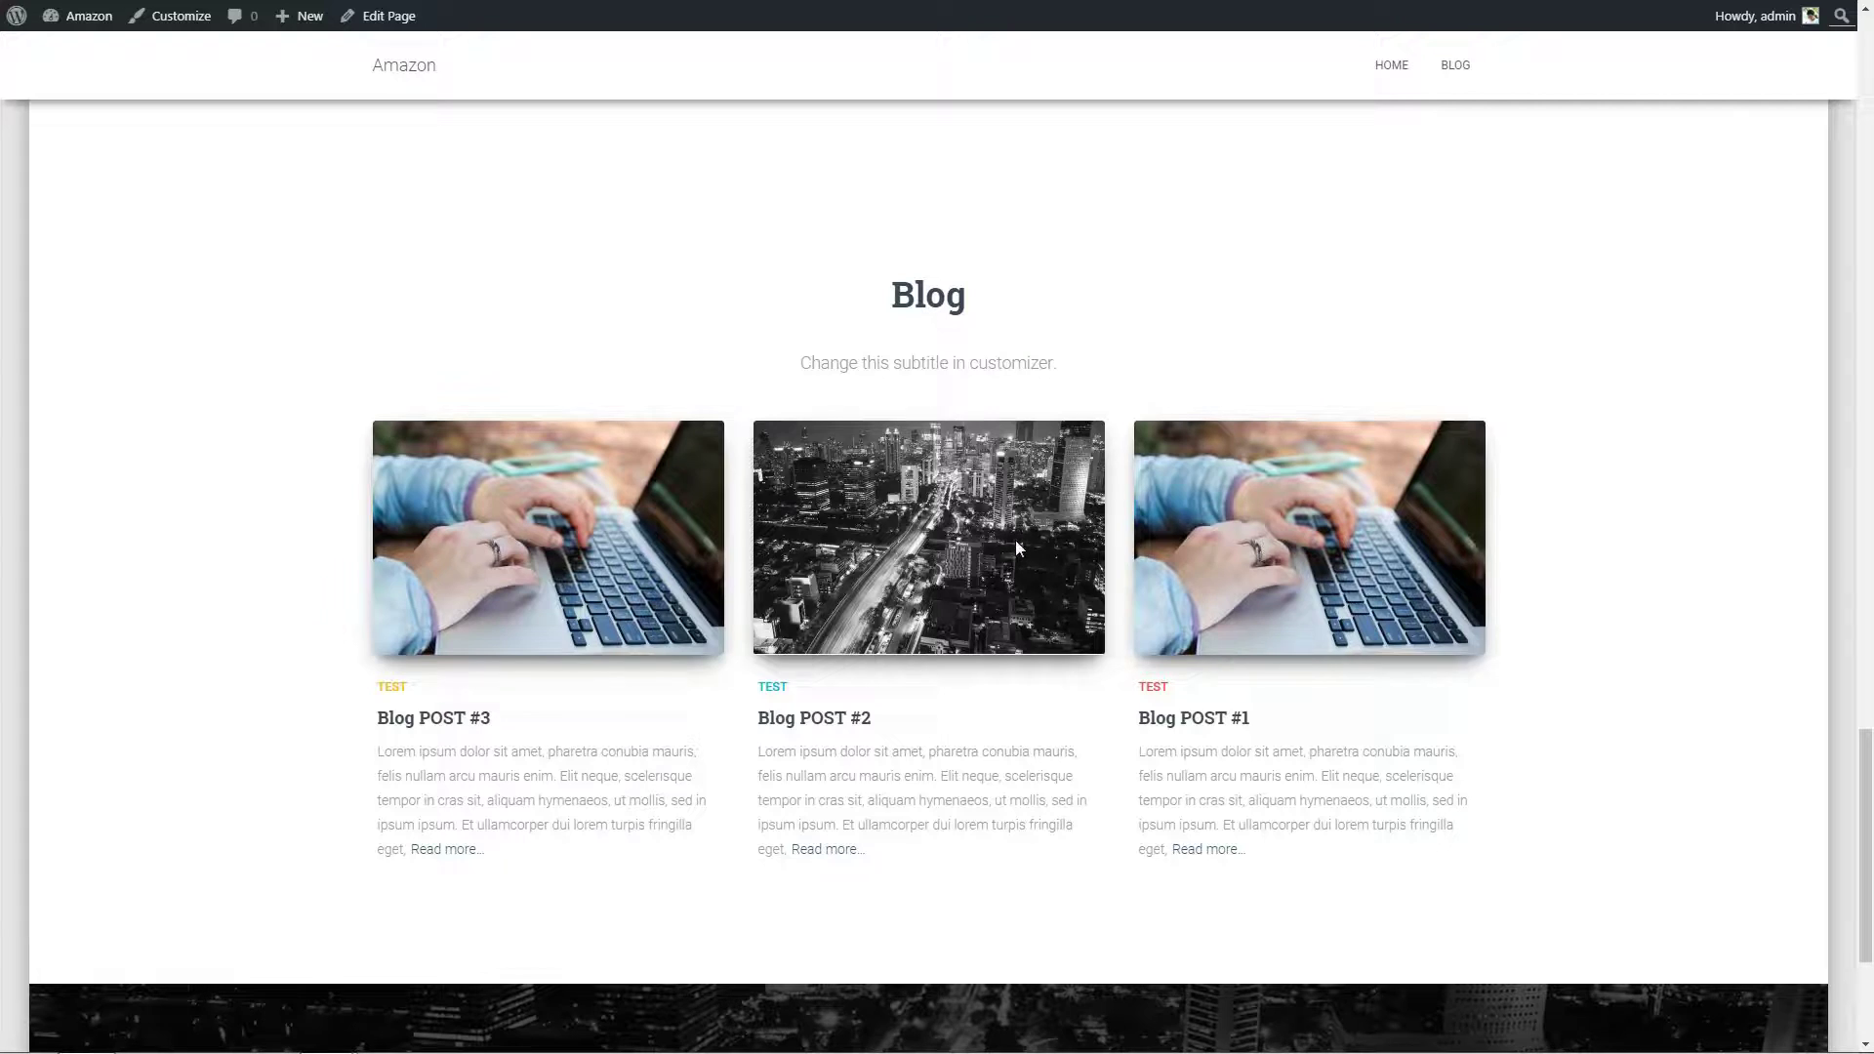
Test the Furniture Best Sellers sidebar ad on Blog POST #2 by carting the AmazonBasics mesh chair.
click(1015, 547)
scroll(1074, 556, down, 8)
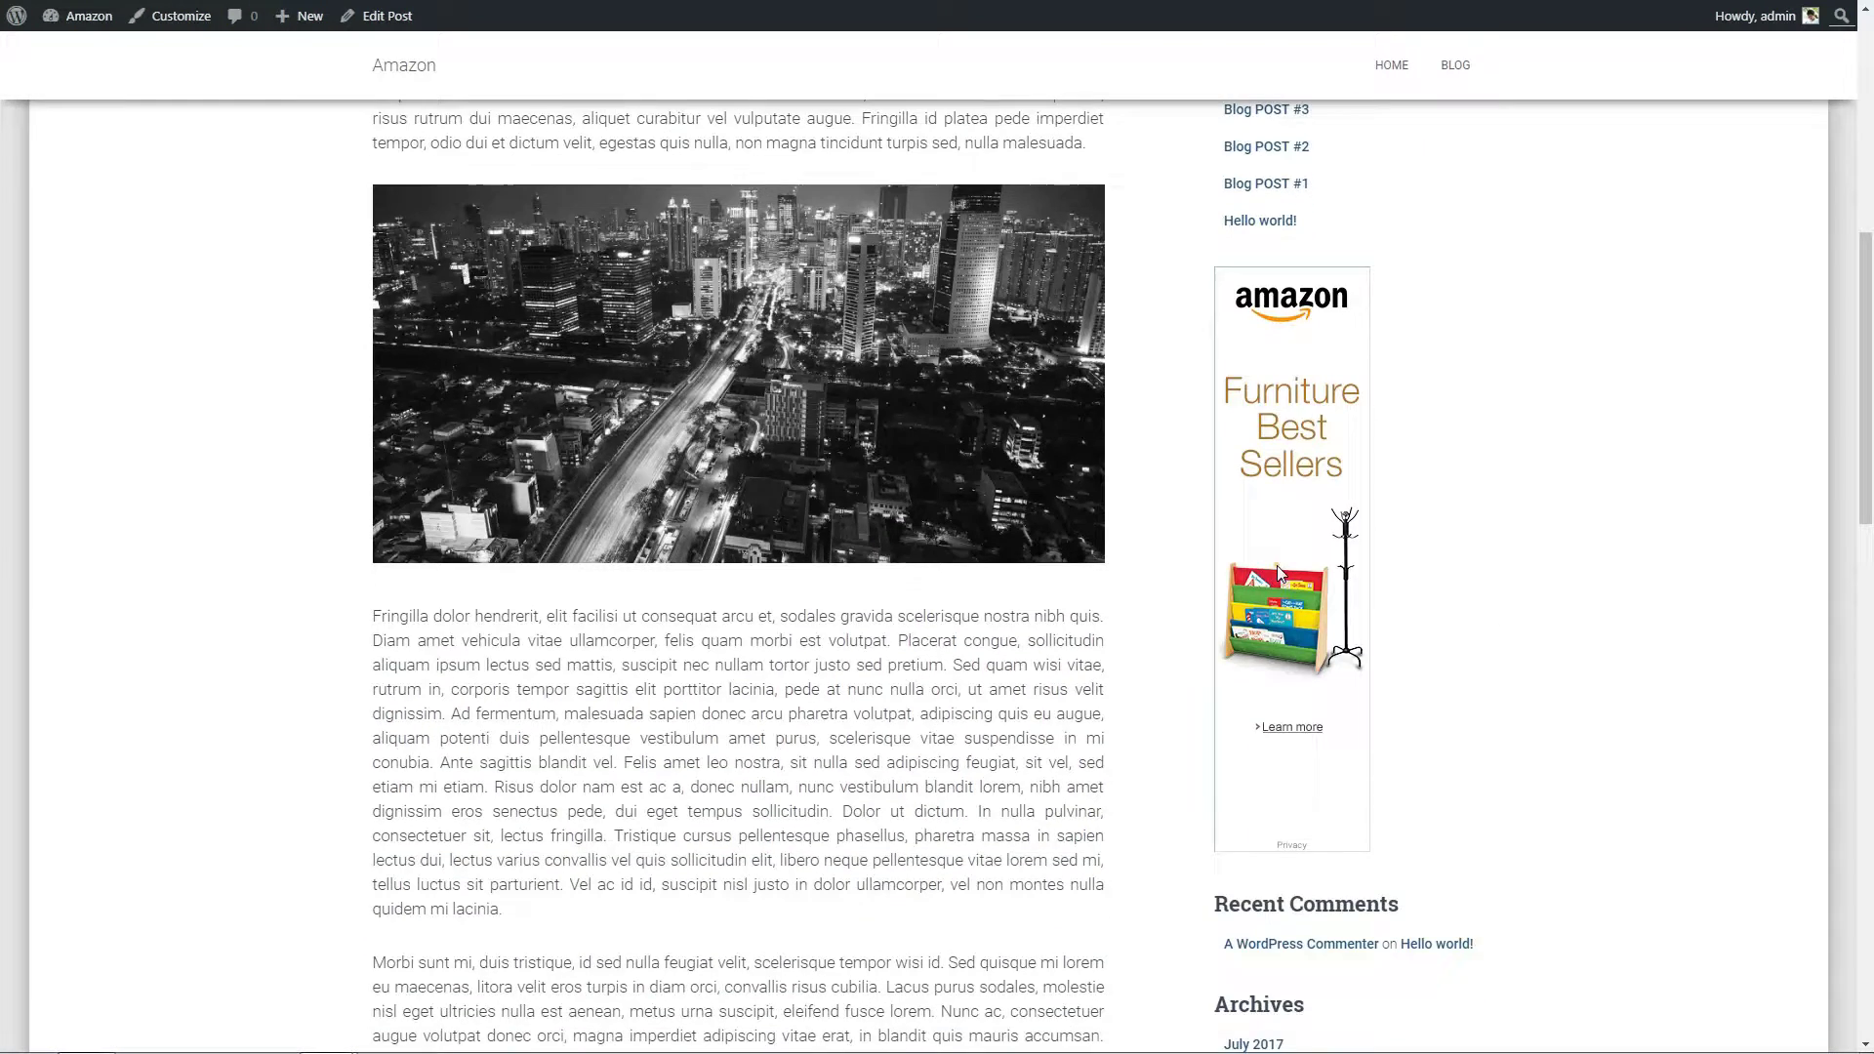
click(1281, 576)
click(649, 415)
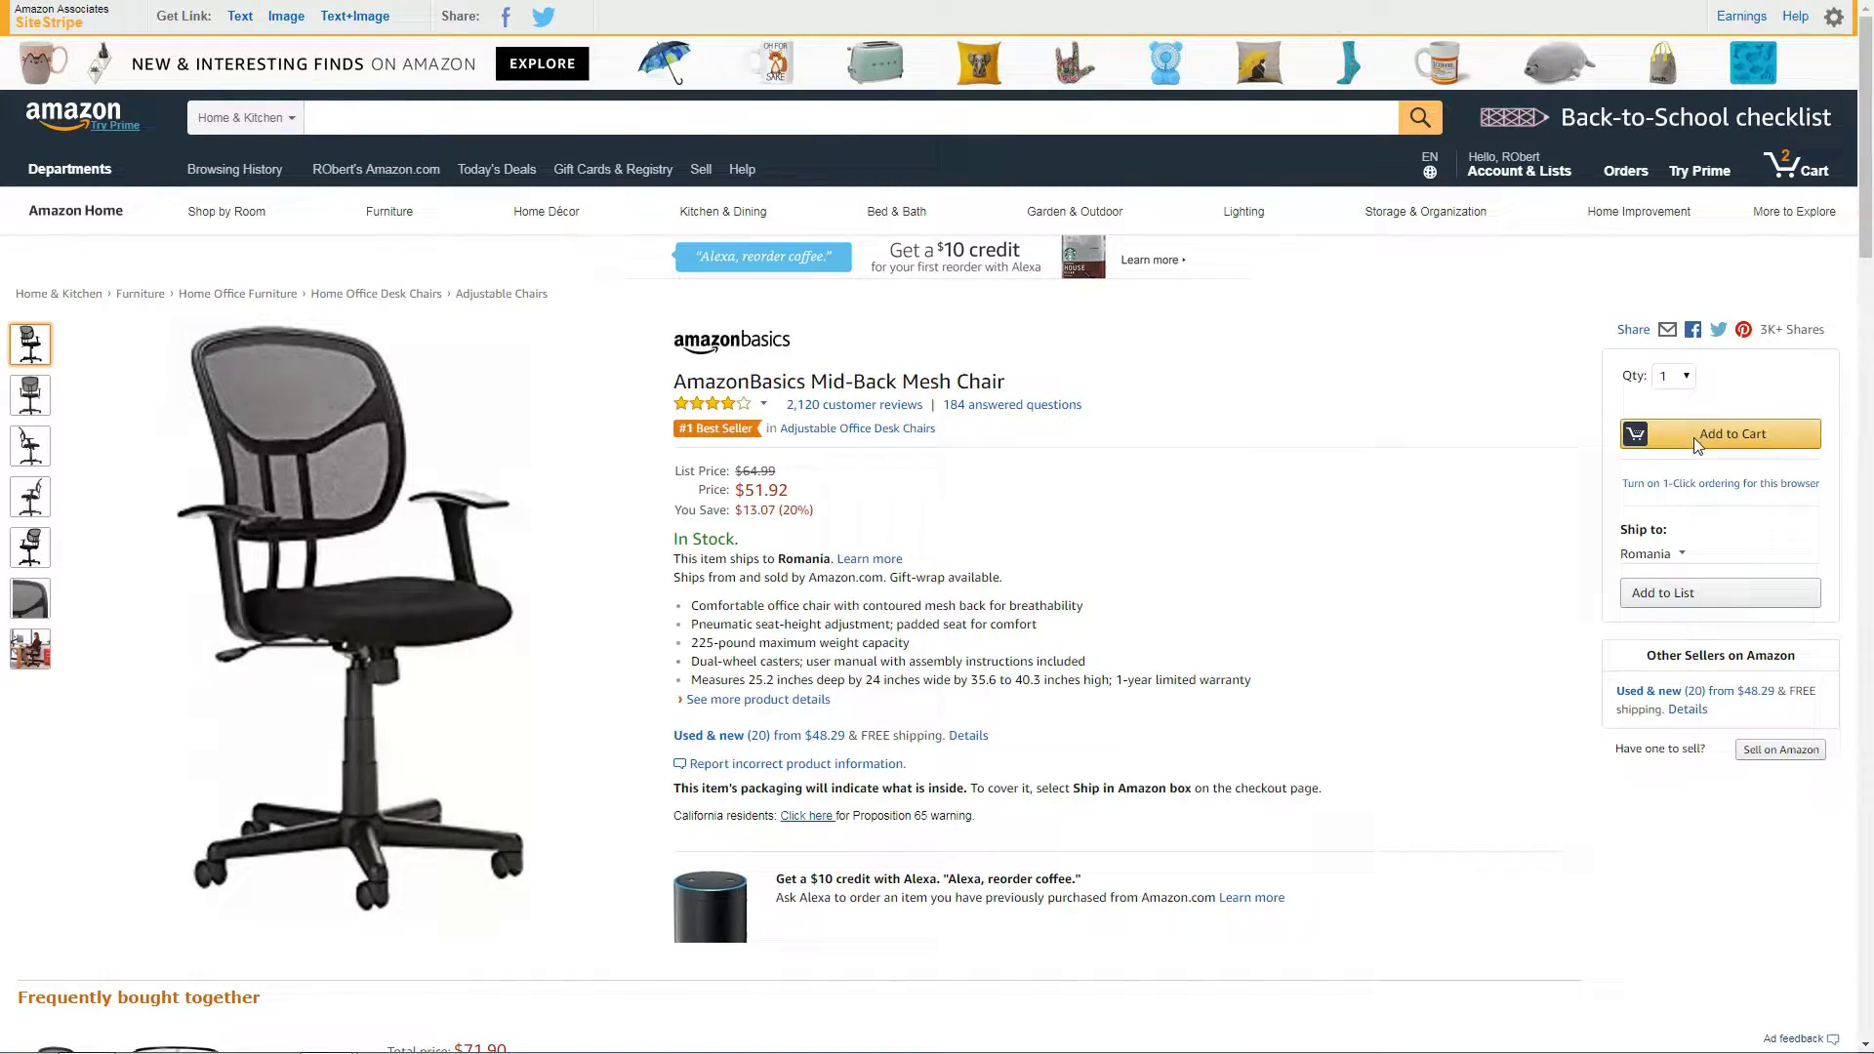
click(1698, 433)
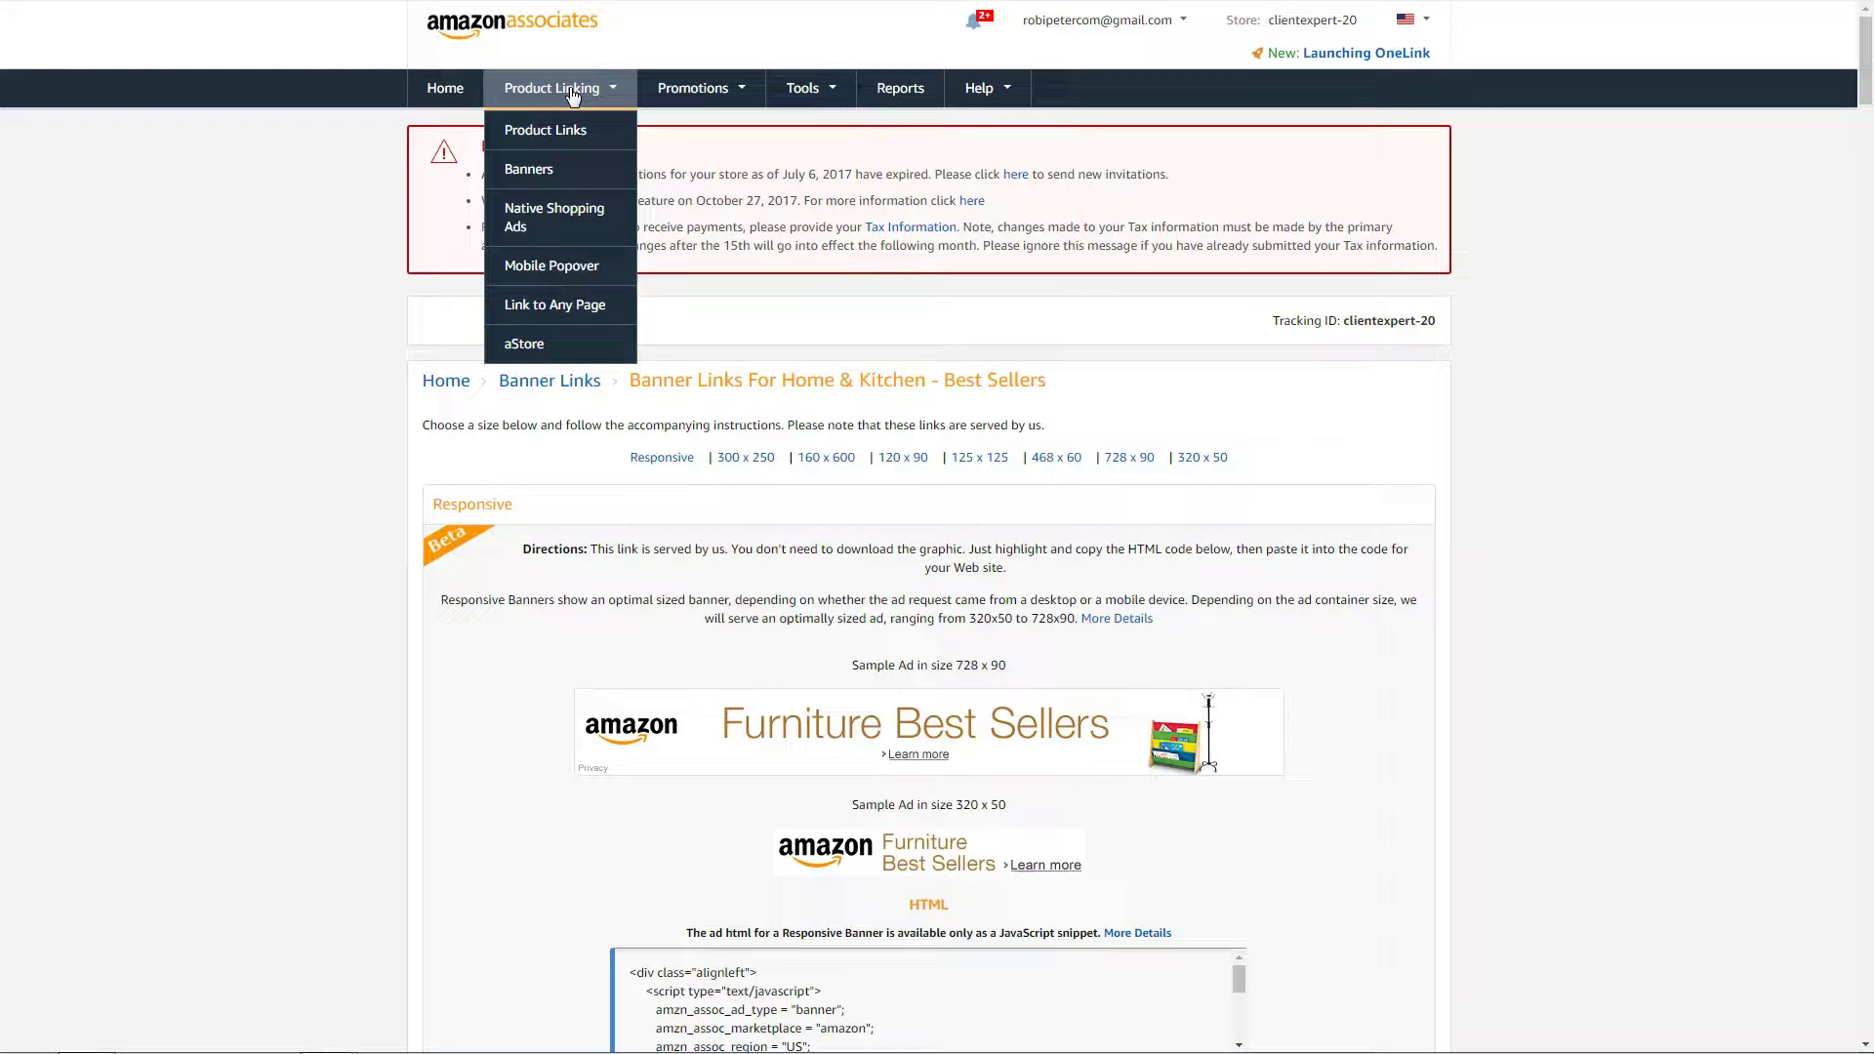
Go to the Toys & Games banners and select a banner's iframe HTML code.
click(522, 171)
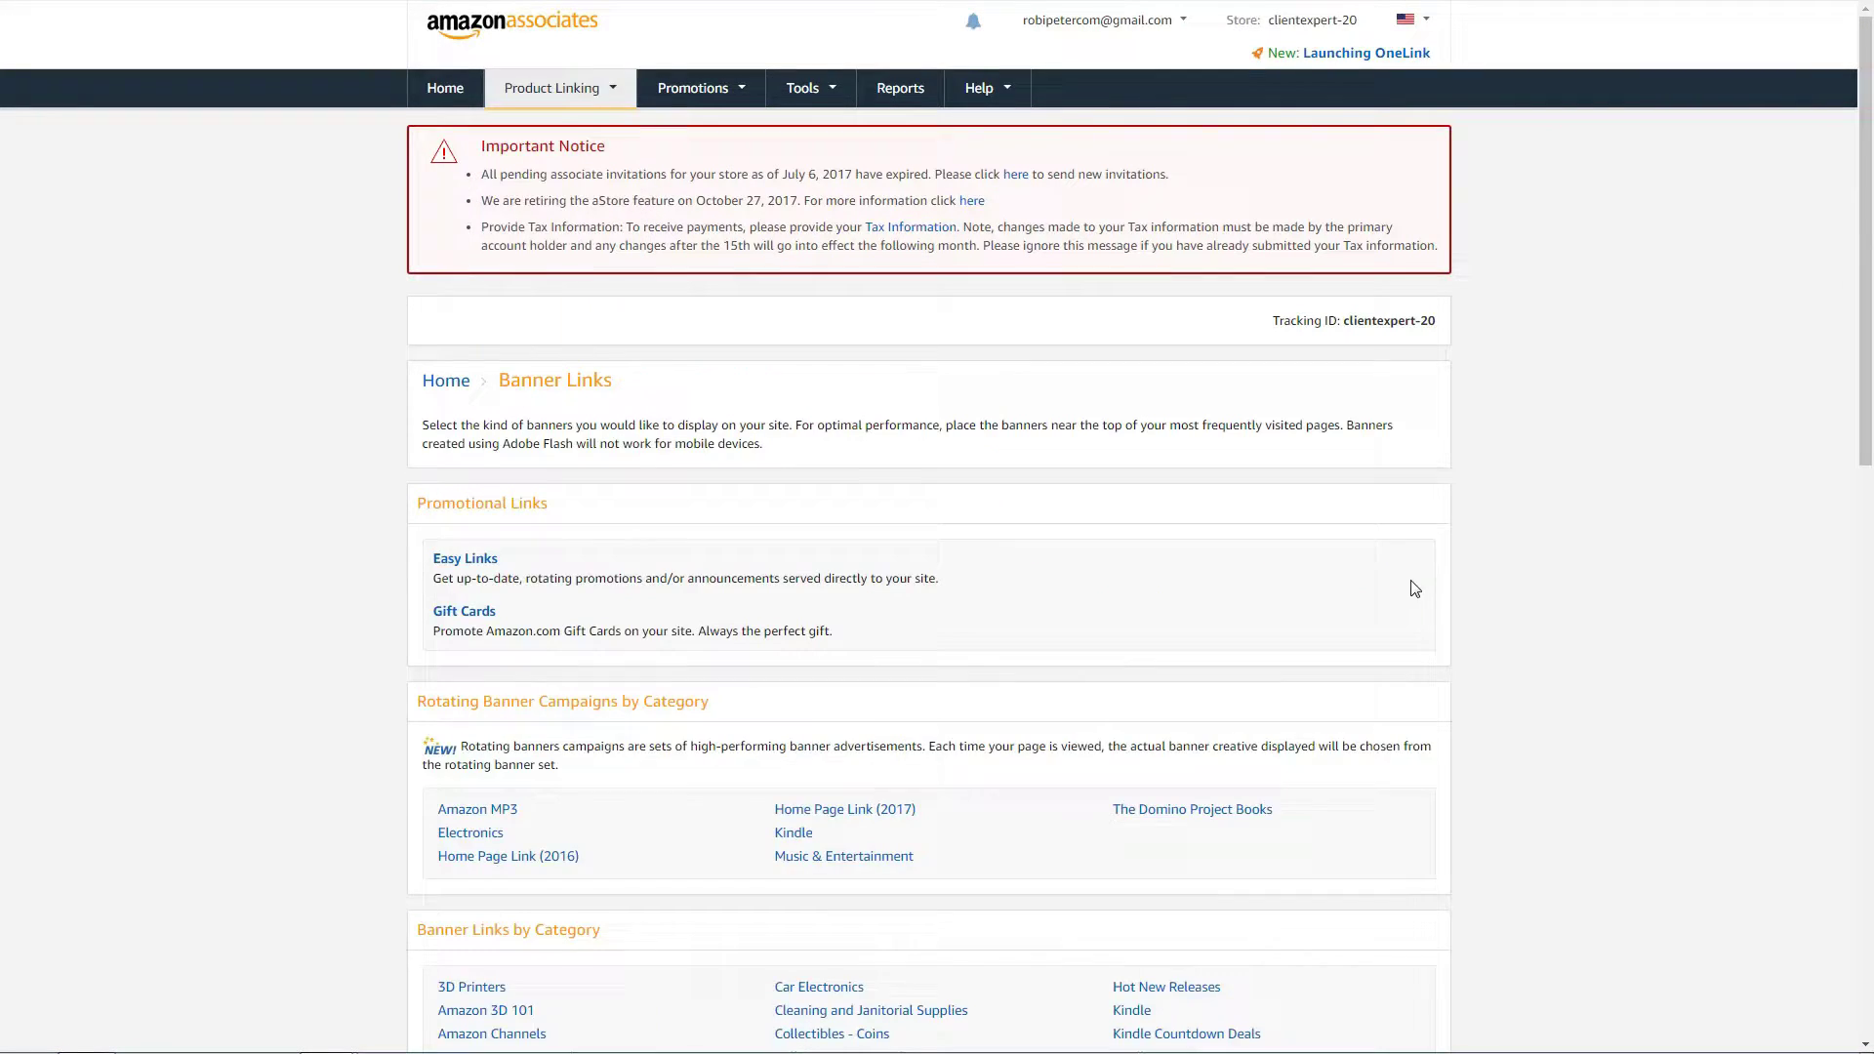
scroll(1414, 588, down, 7)
scroll(1414, 588, down, 3)
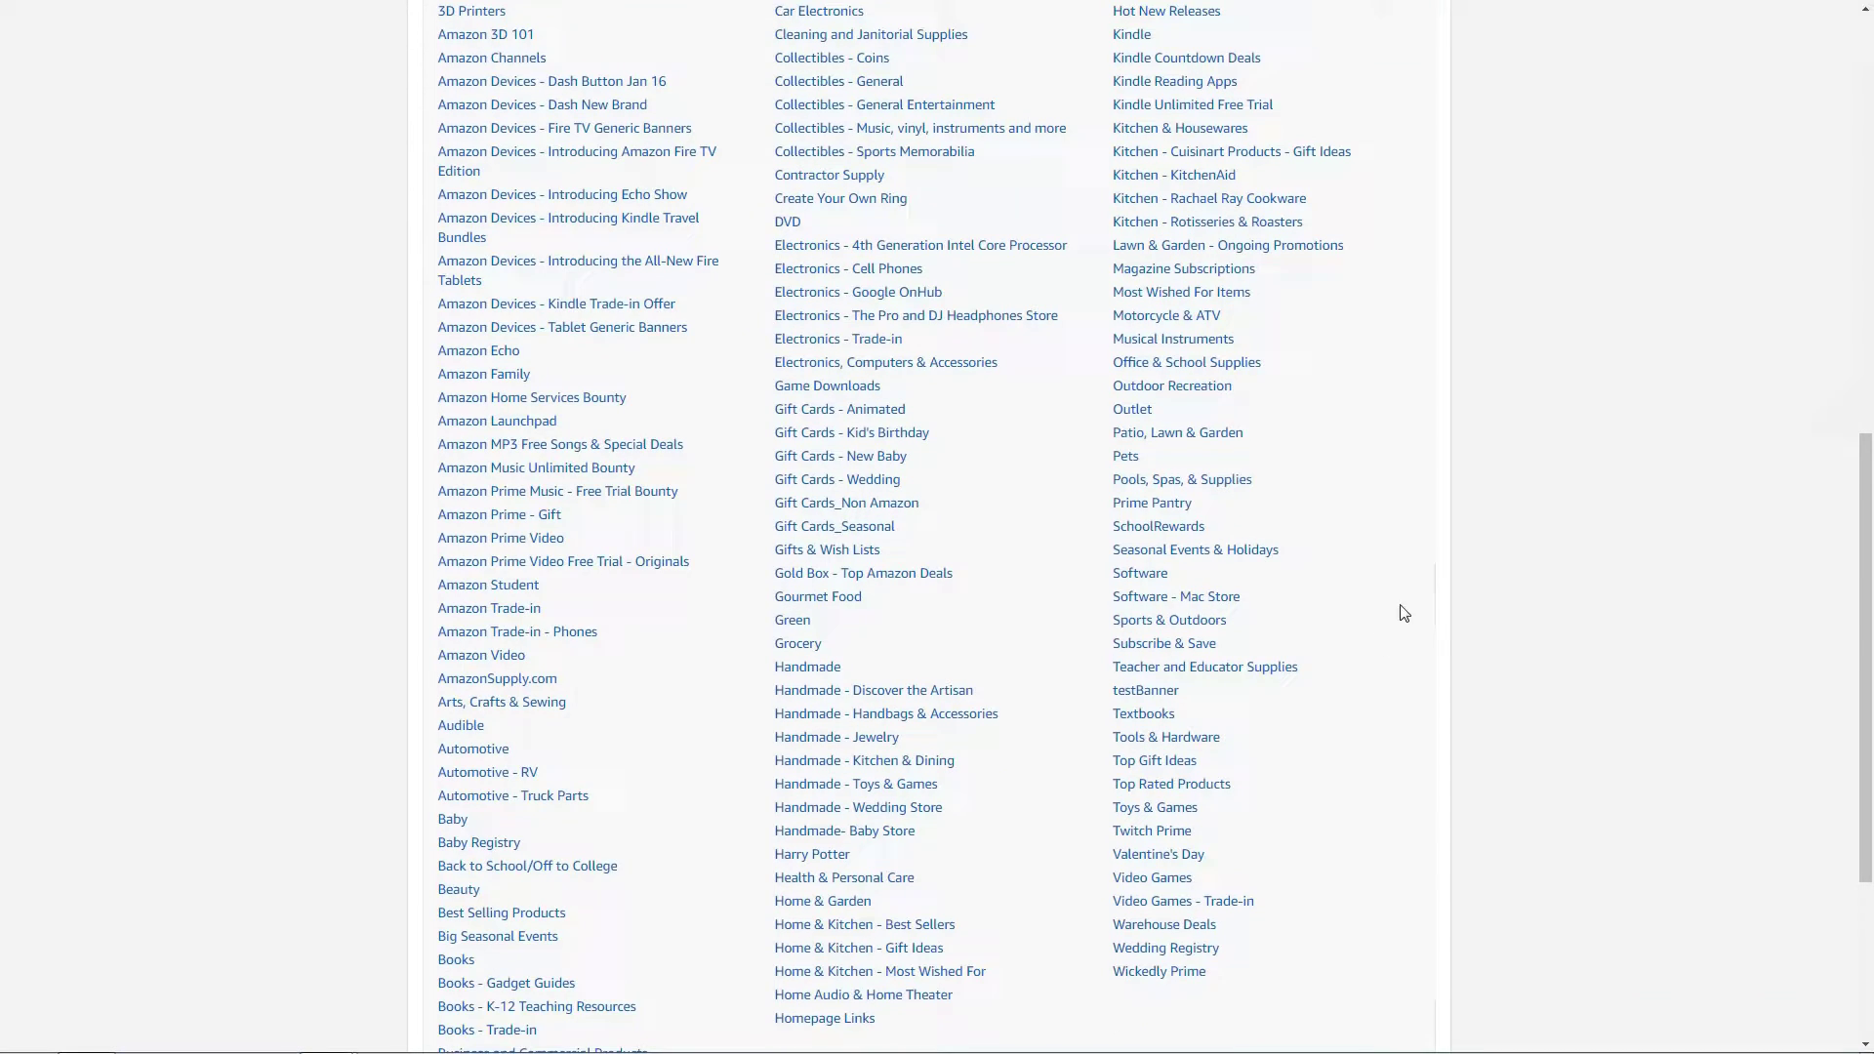
click(1164, 813)
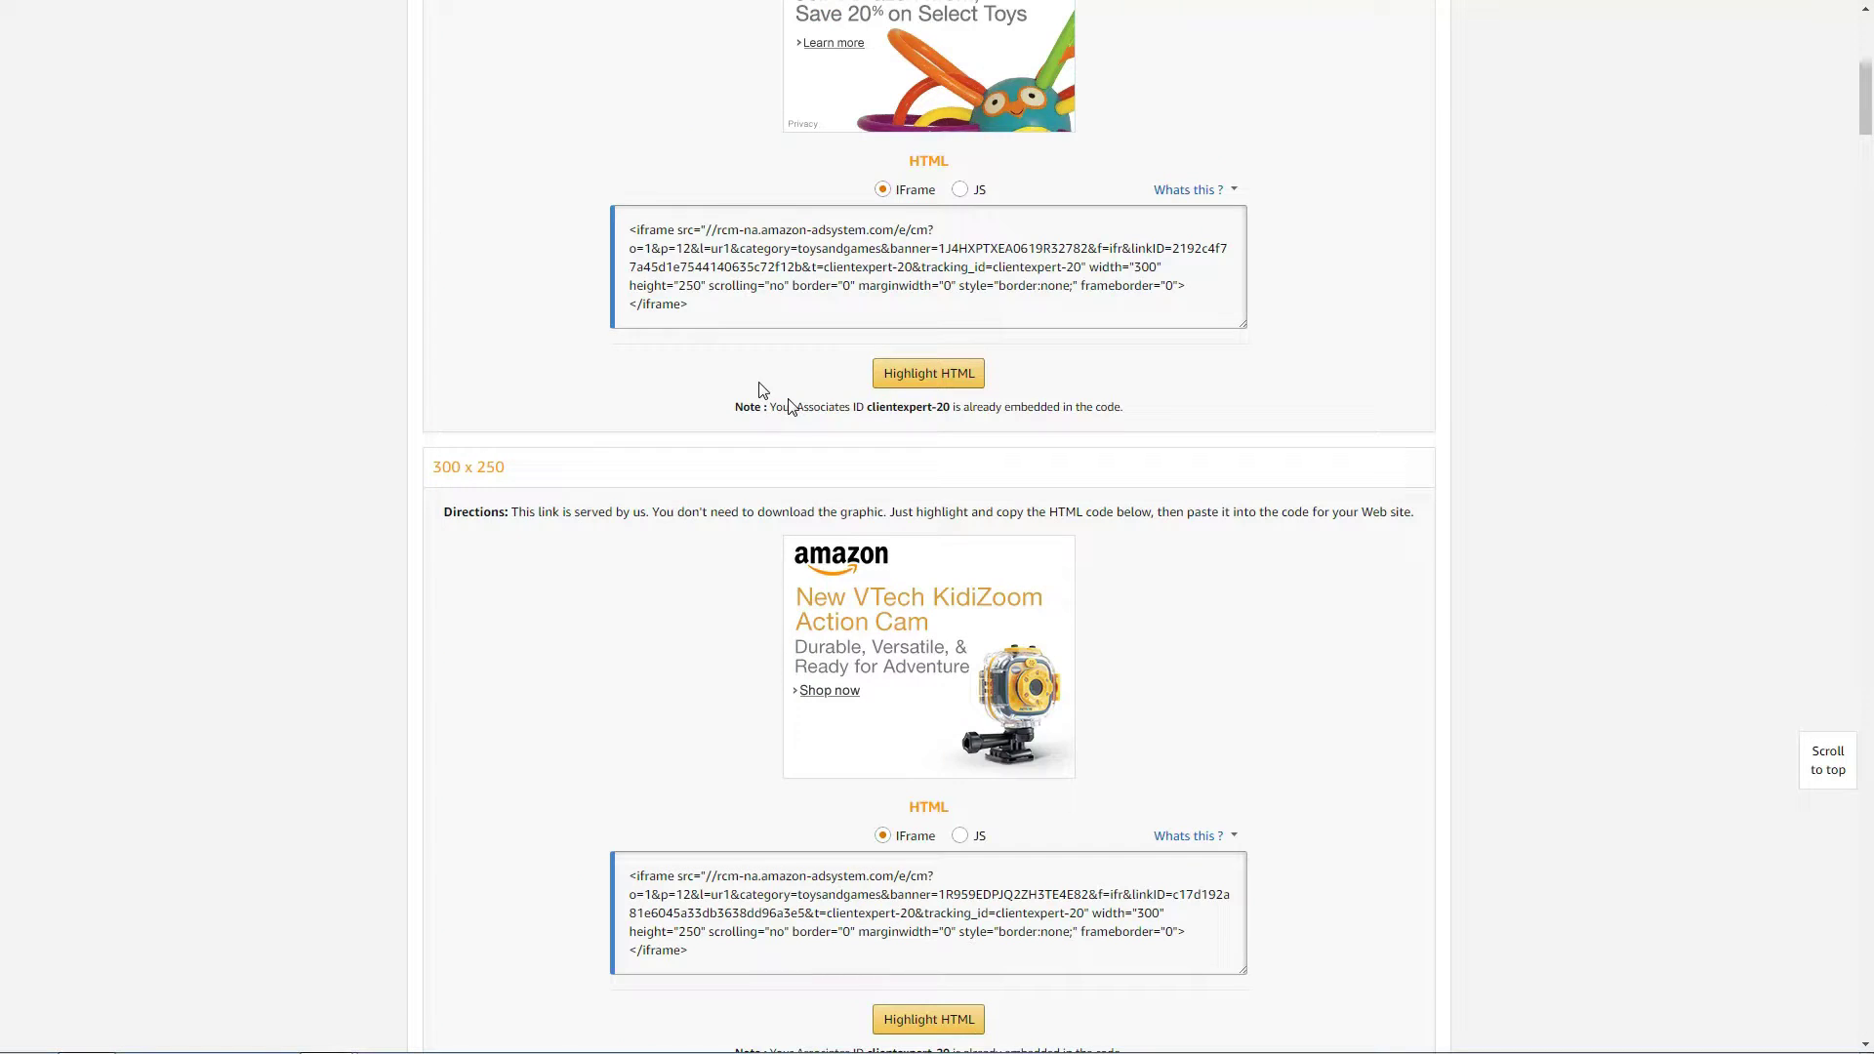
click(698, 309)
Replace the sidebar Text widget's old banner code with the Toys & Games iframe and save.
mouse_move(99, 322)
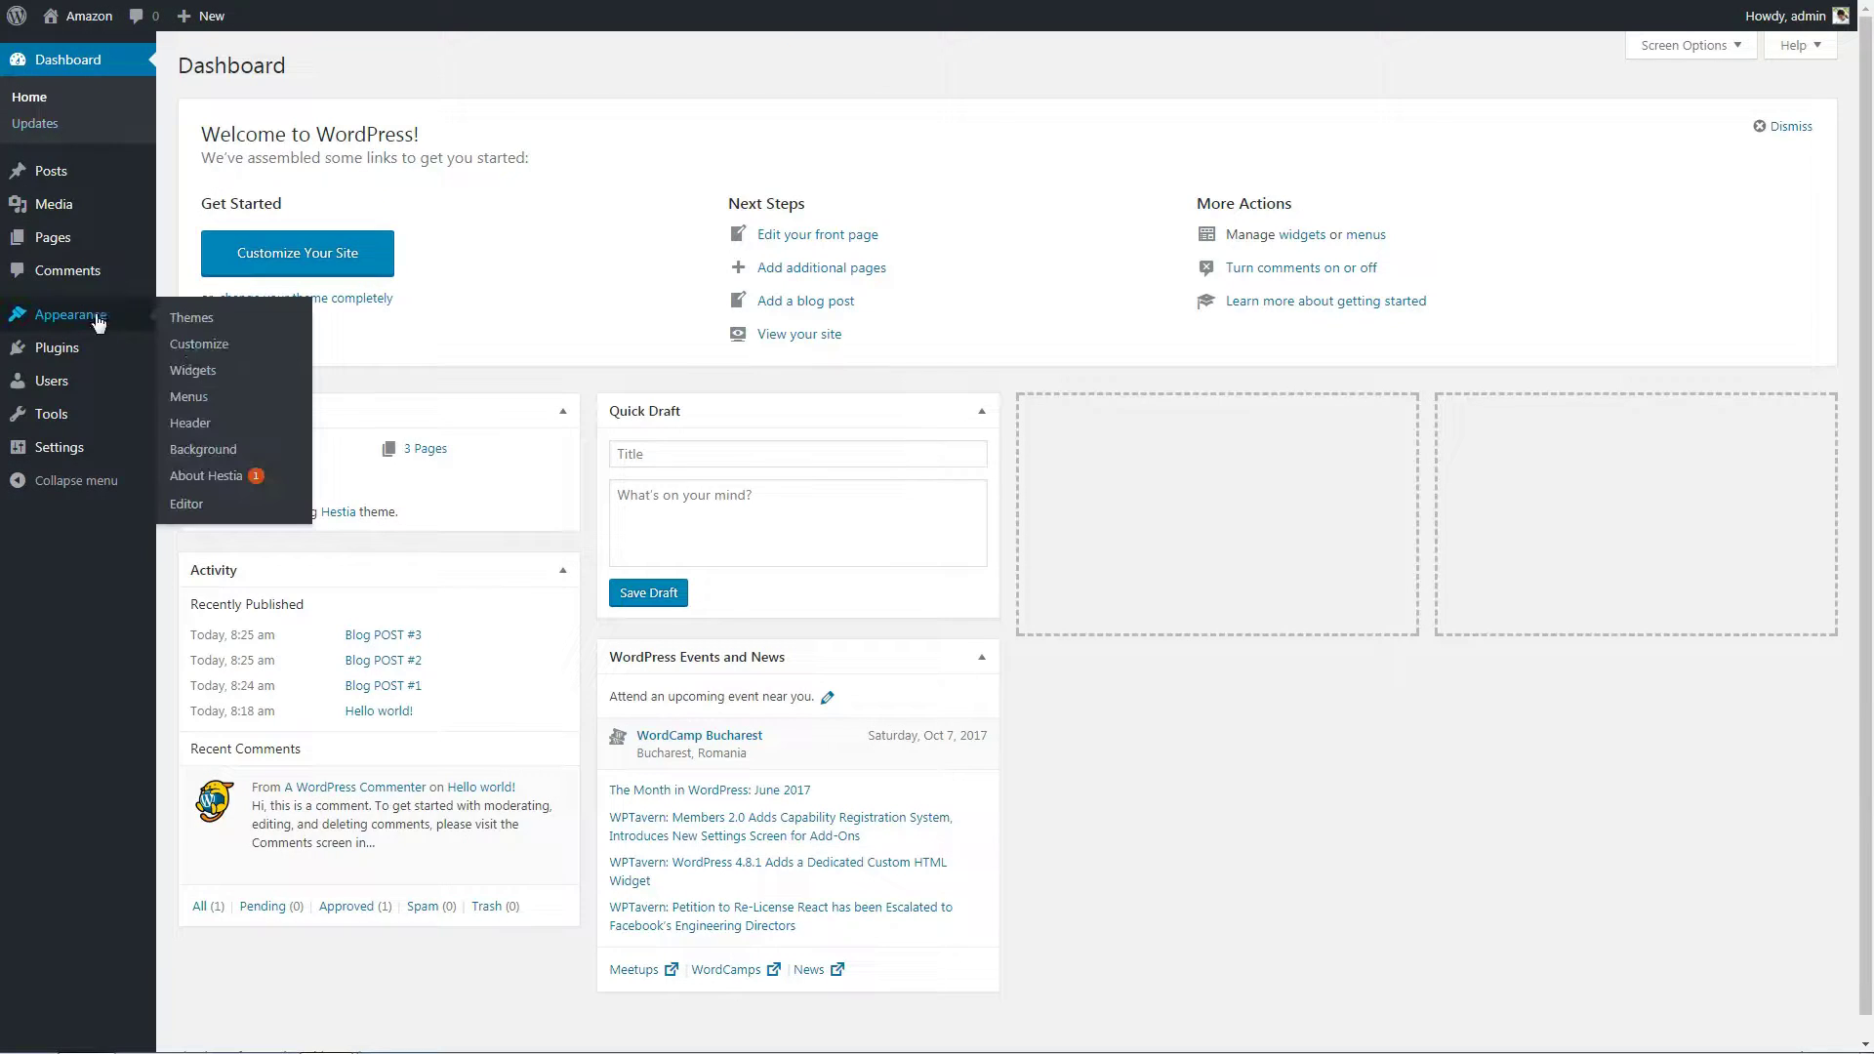
click(193, 370)
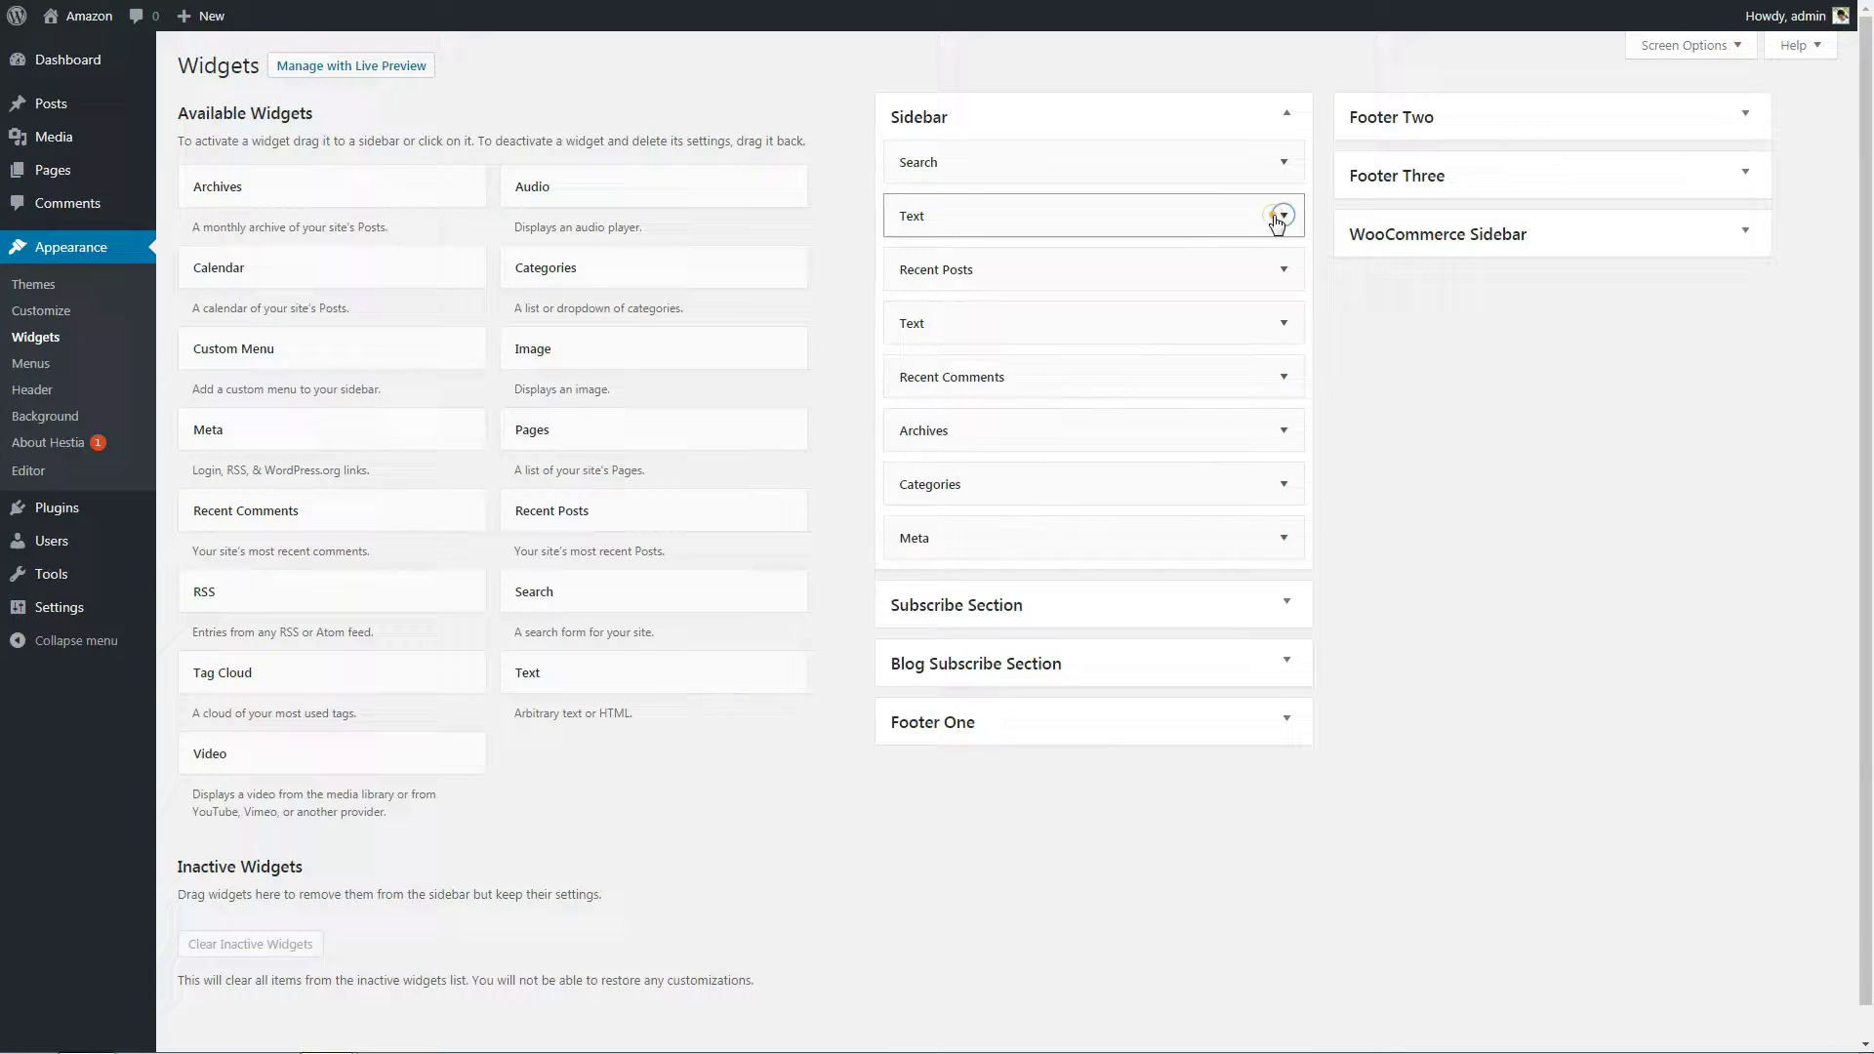
click(1282, 215)
click(1267, 331)
drag(1122, 529, 847, 406)
key(Delete)
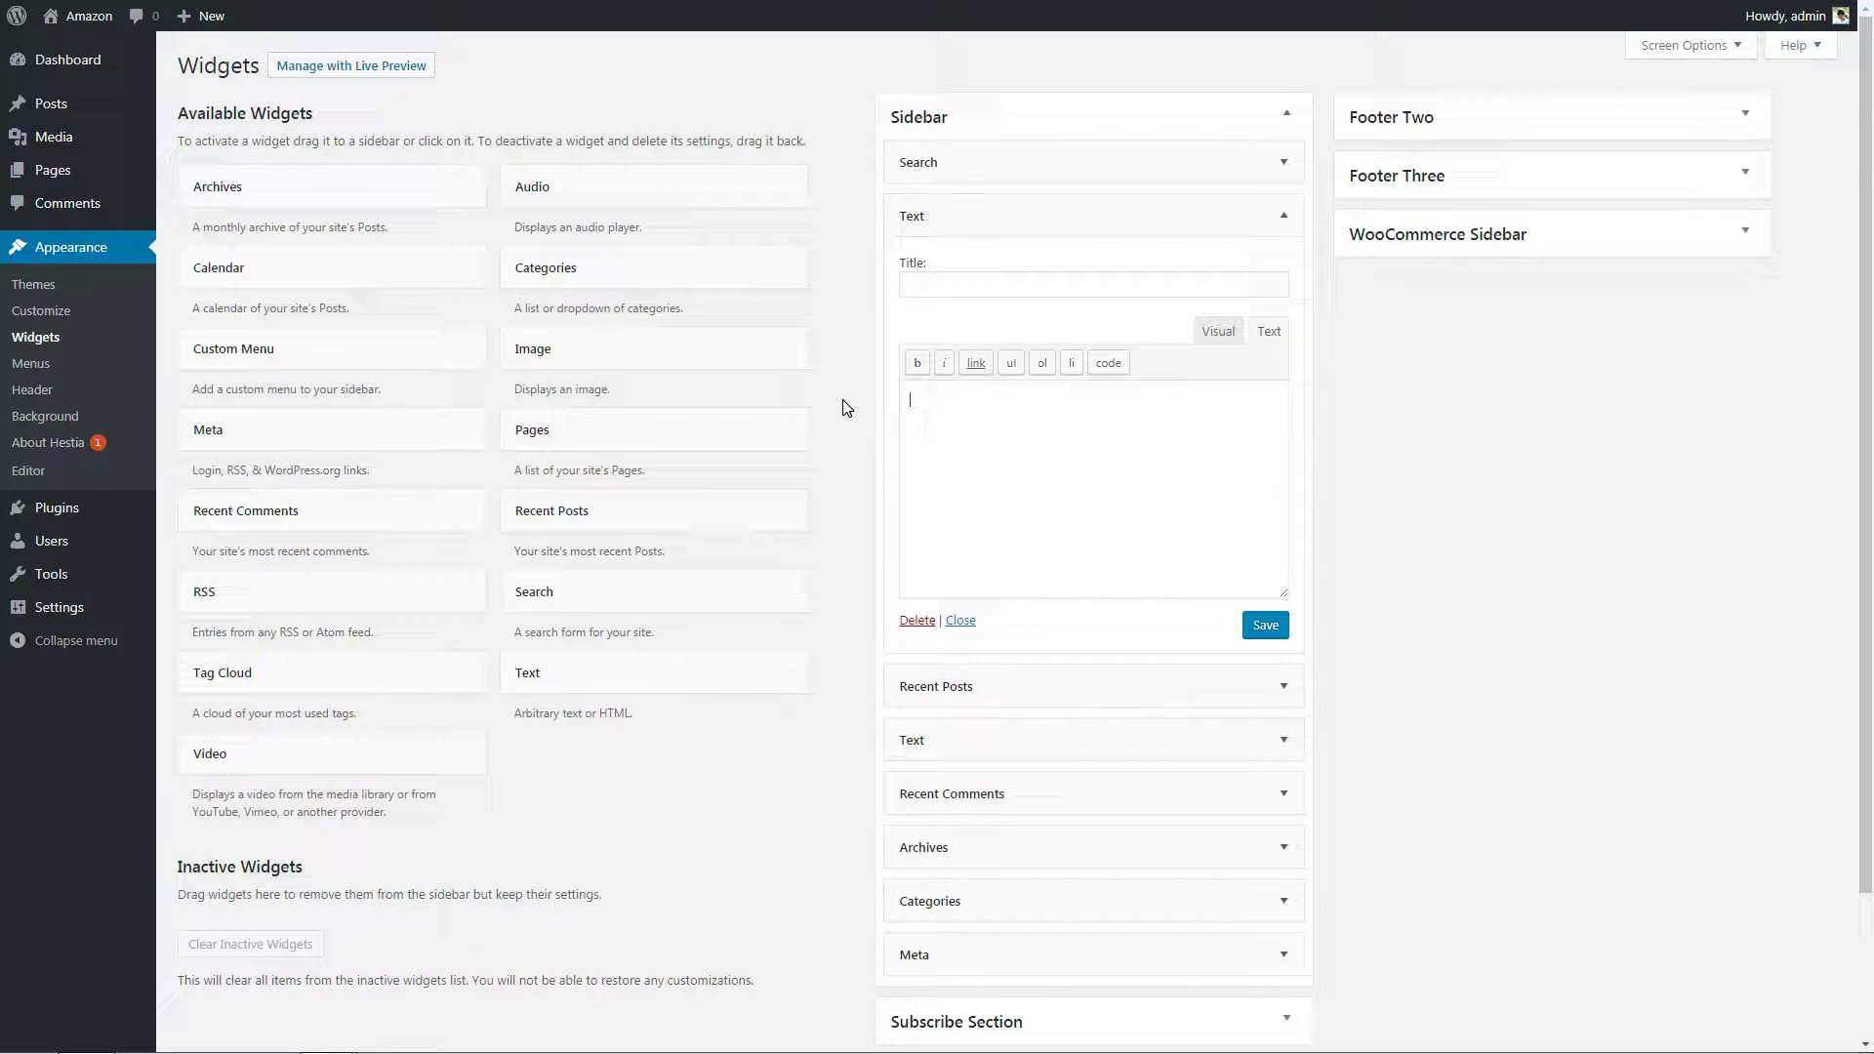
right_click(958, 536)
click(986, 586)
click(1279, 625)
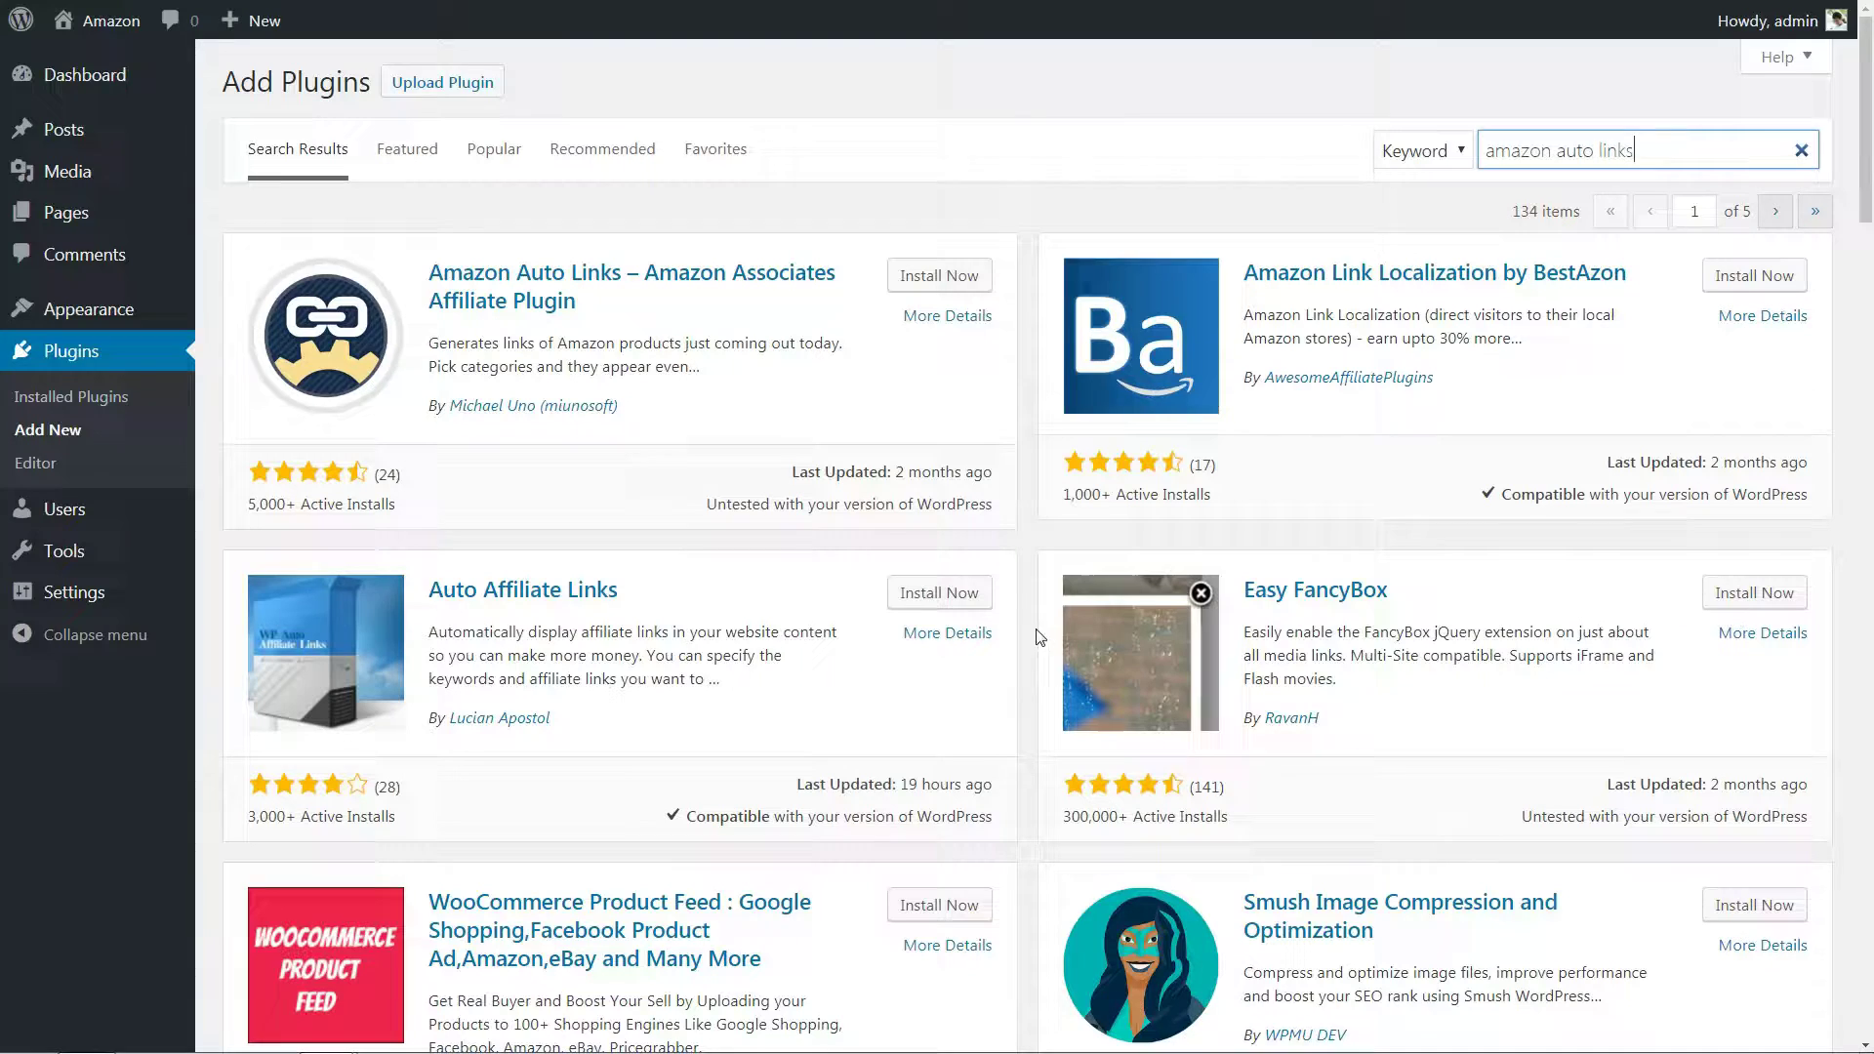
Install the Amazon Auto Links plugin and start a new unit by category.
click(923, 279)
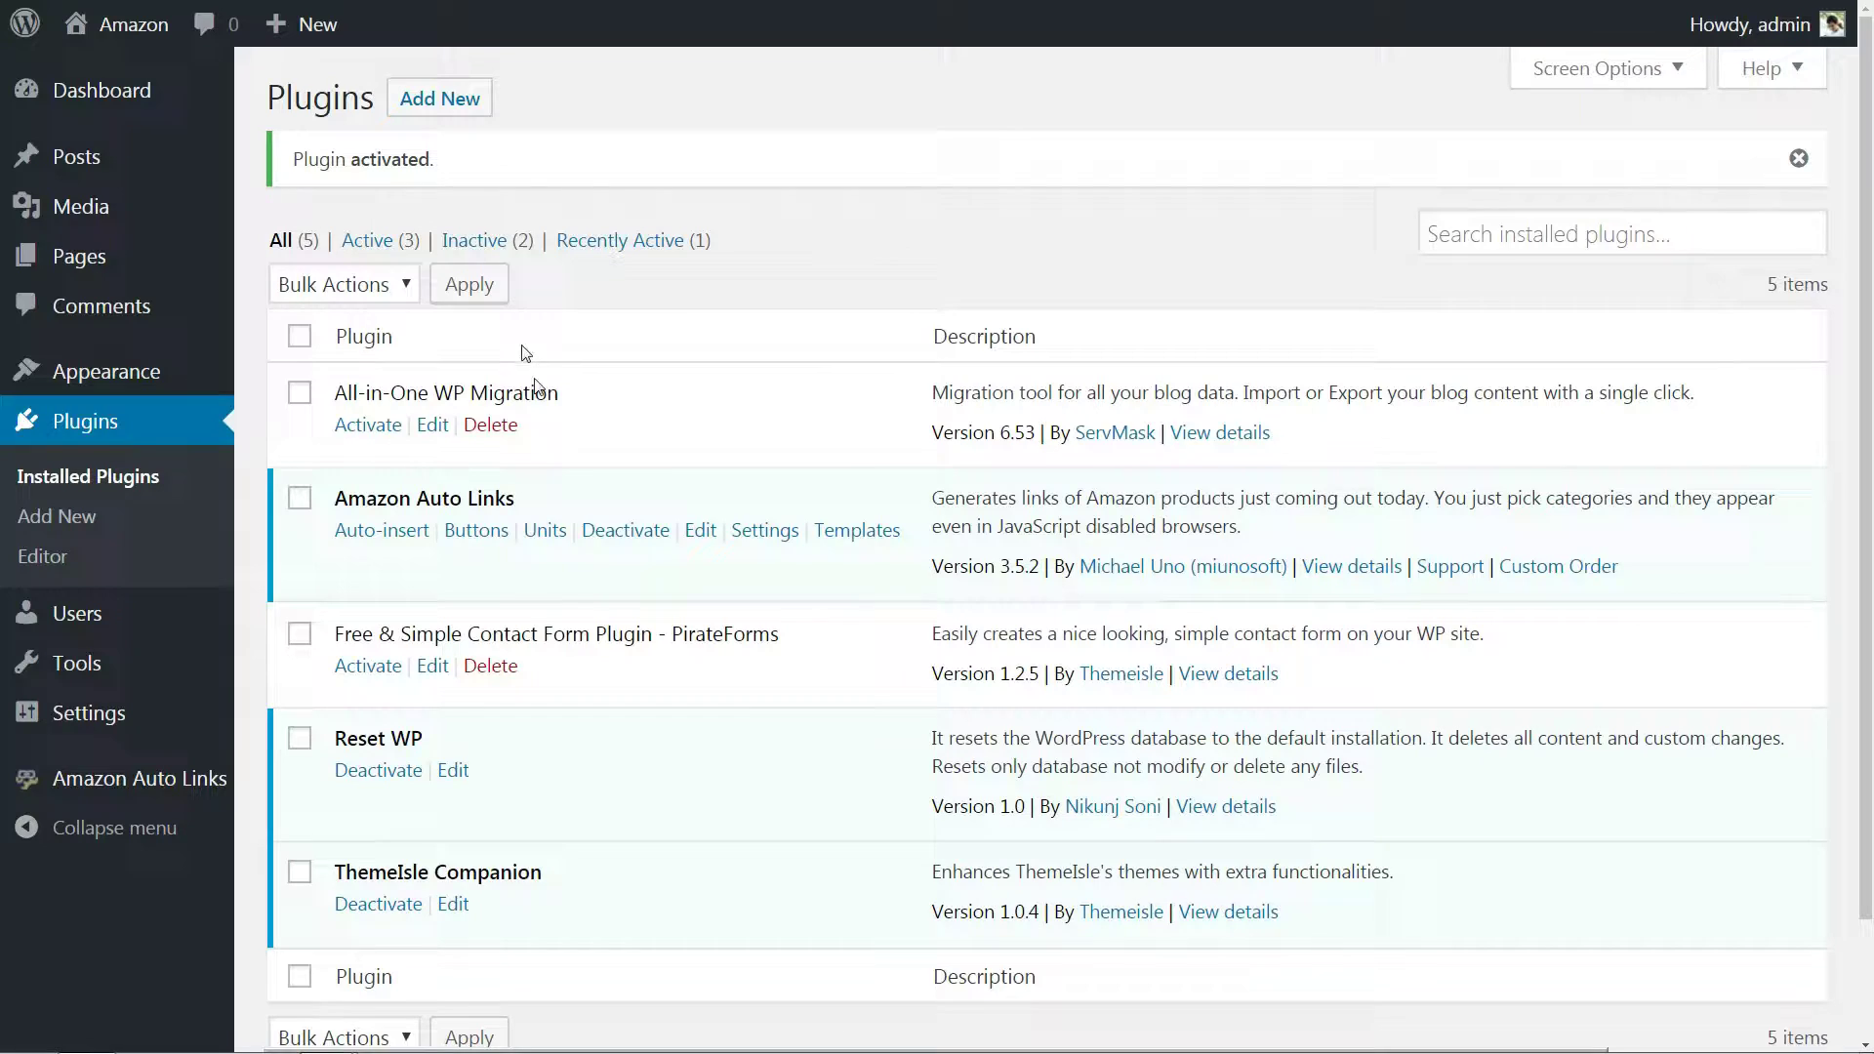
mouse_move(202, 785)
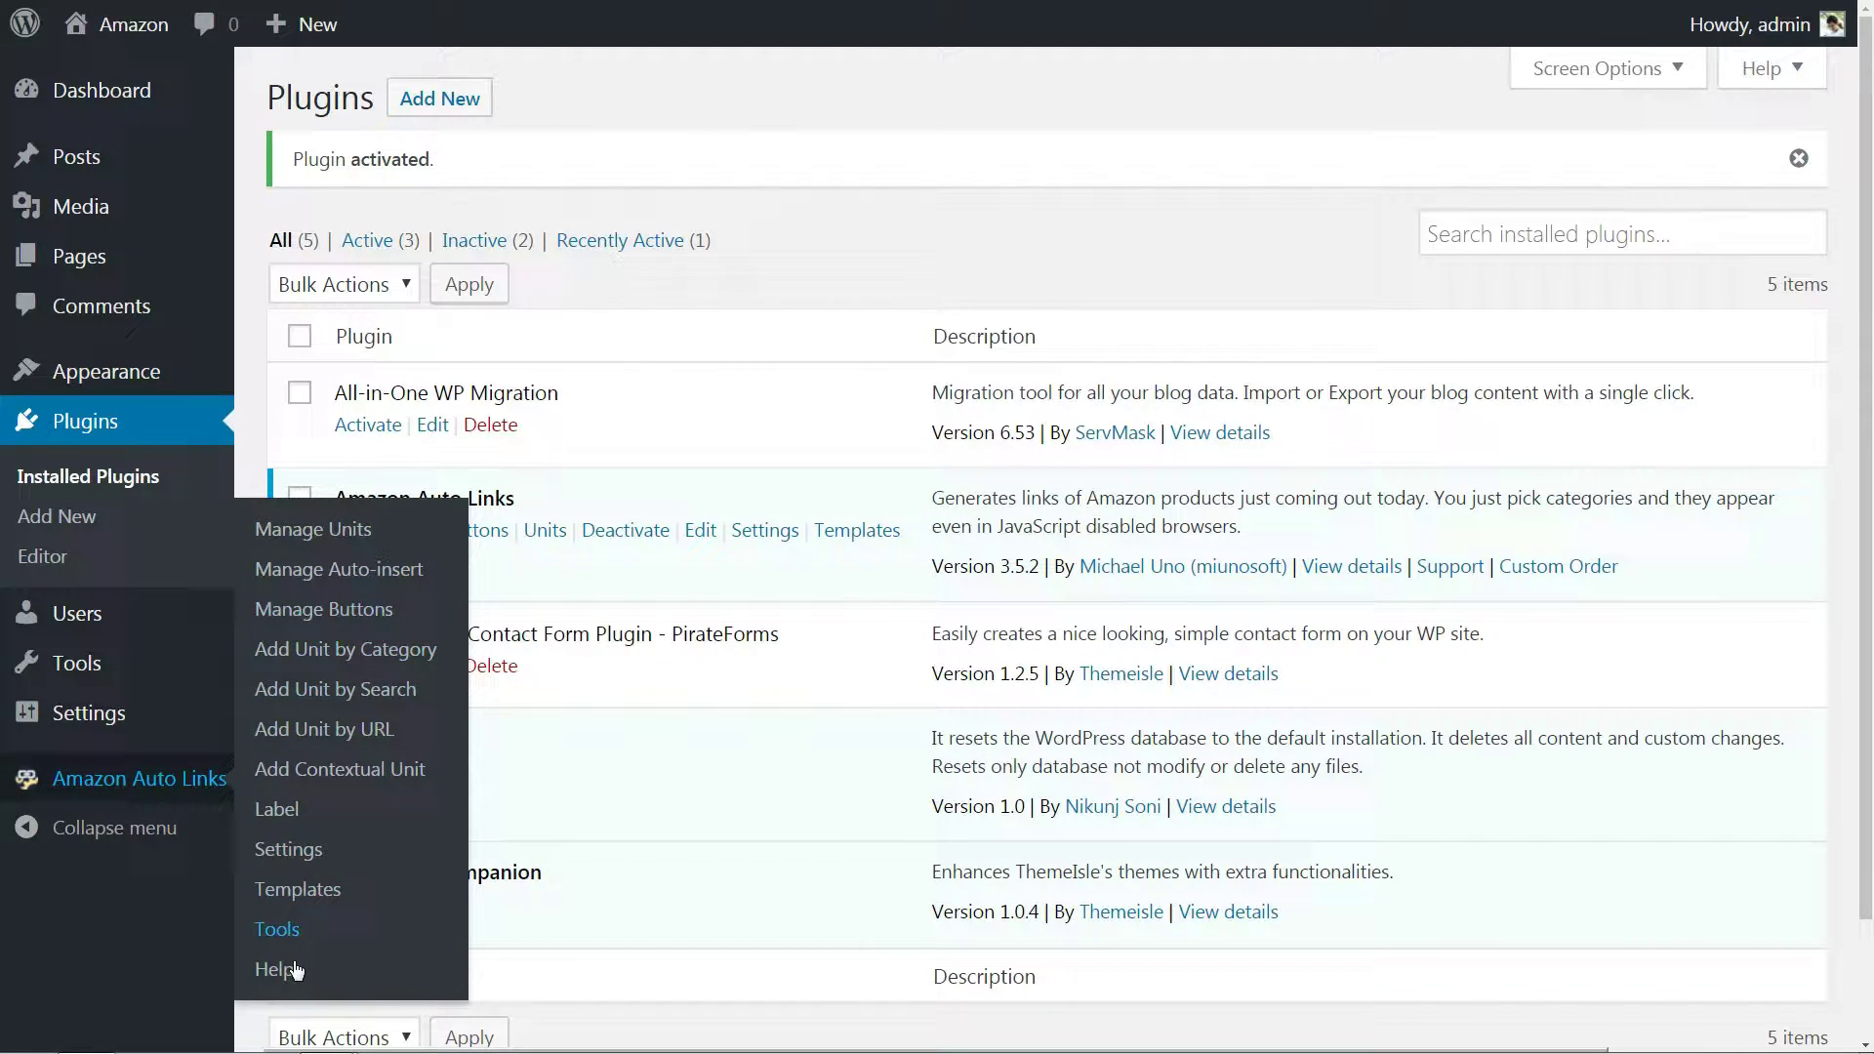
click(354, 535)
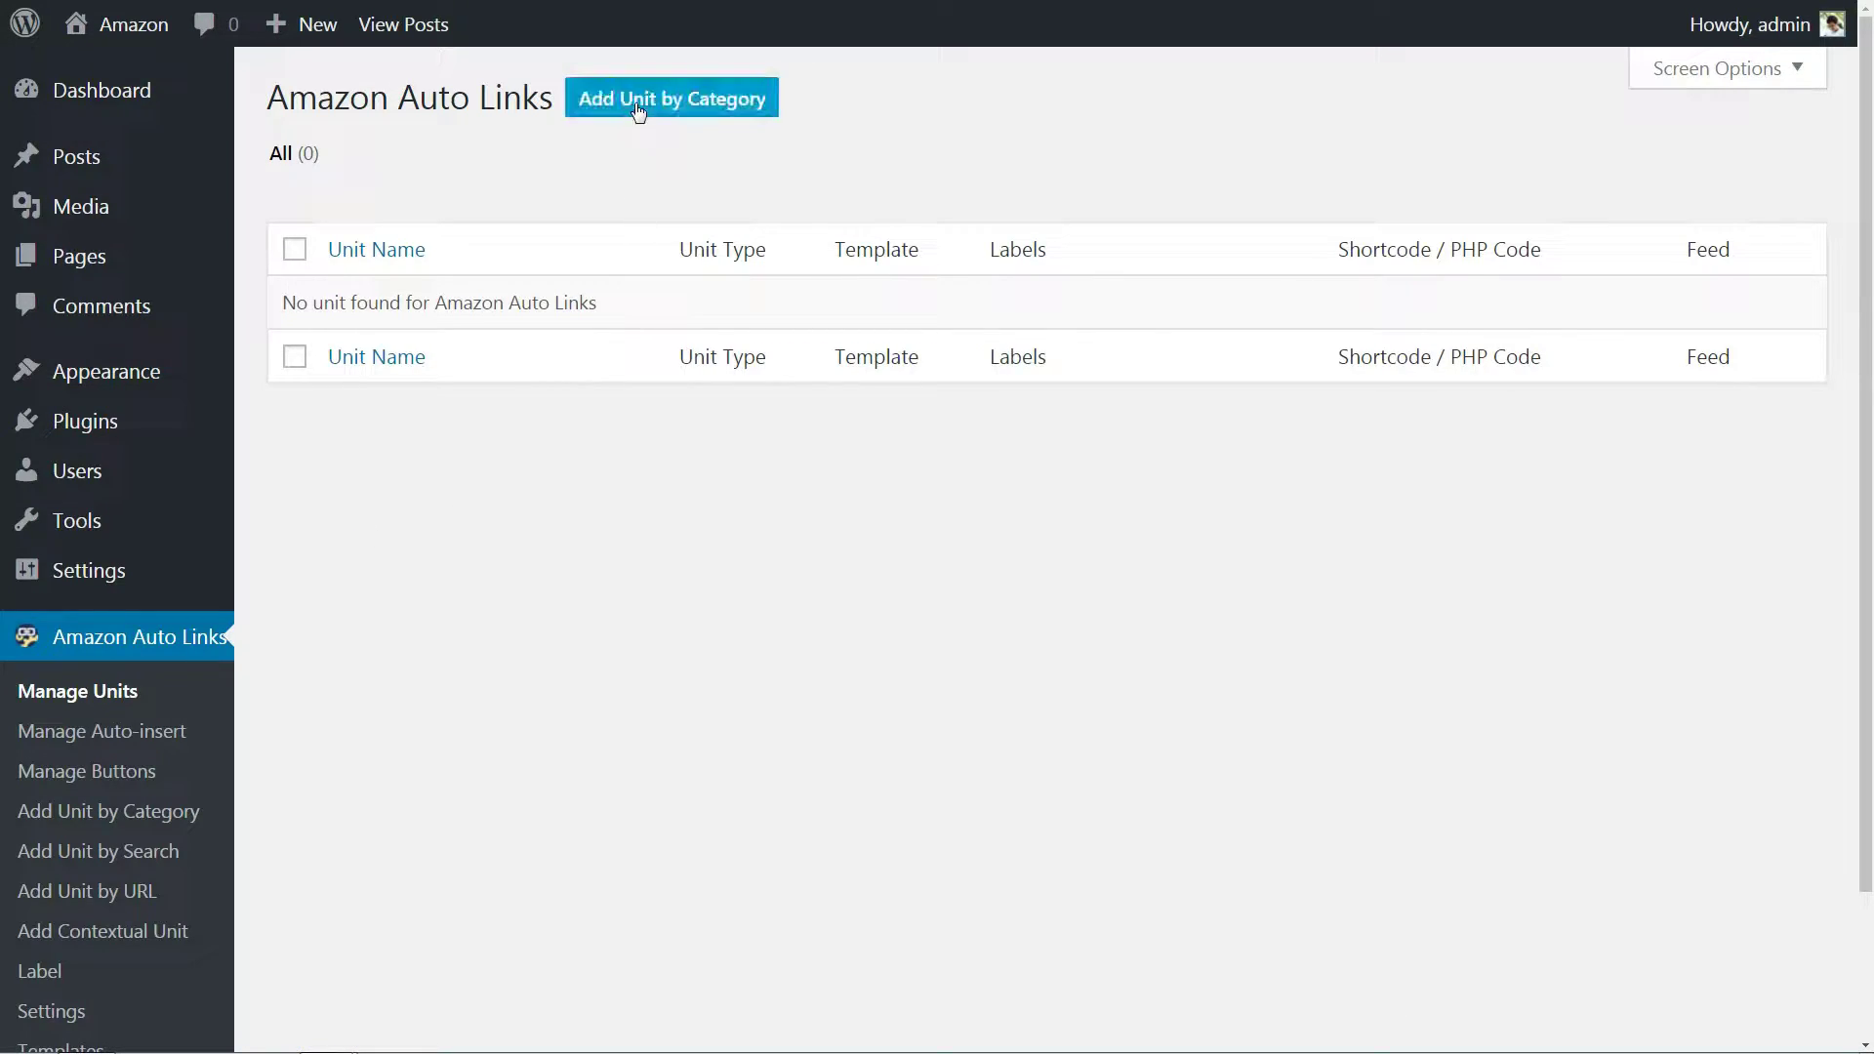
click(638, 109)
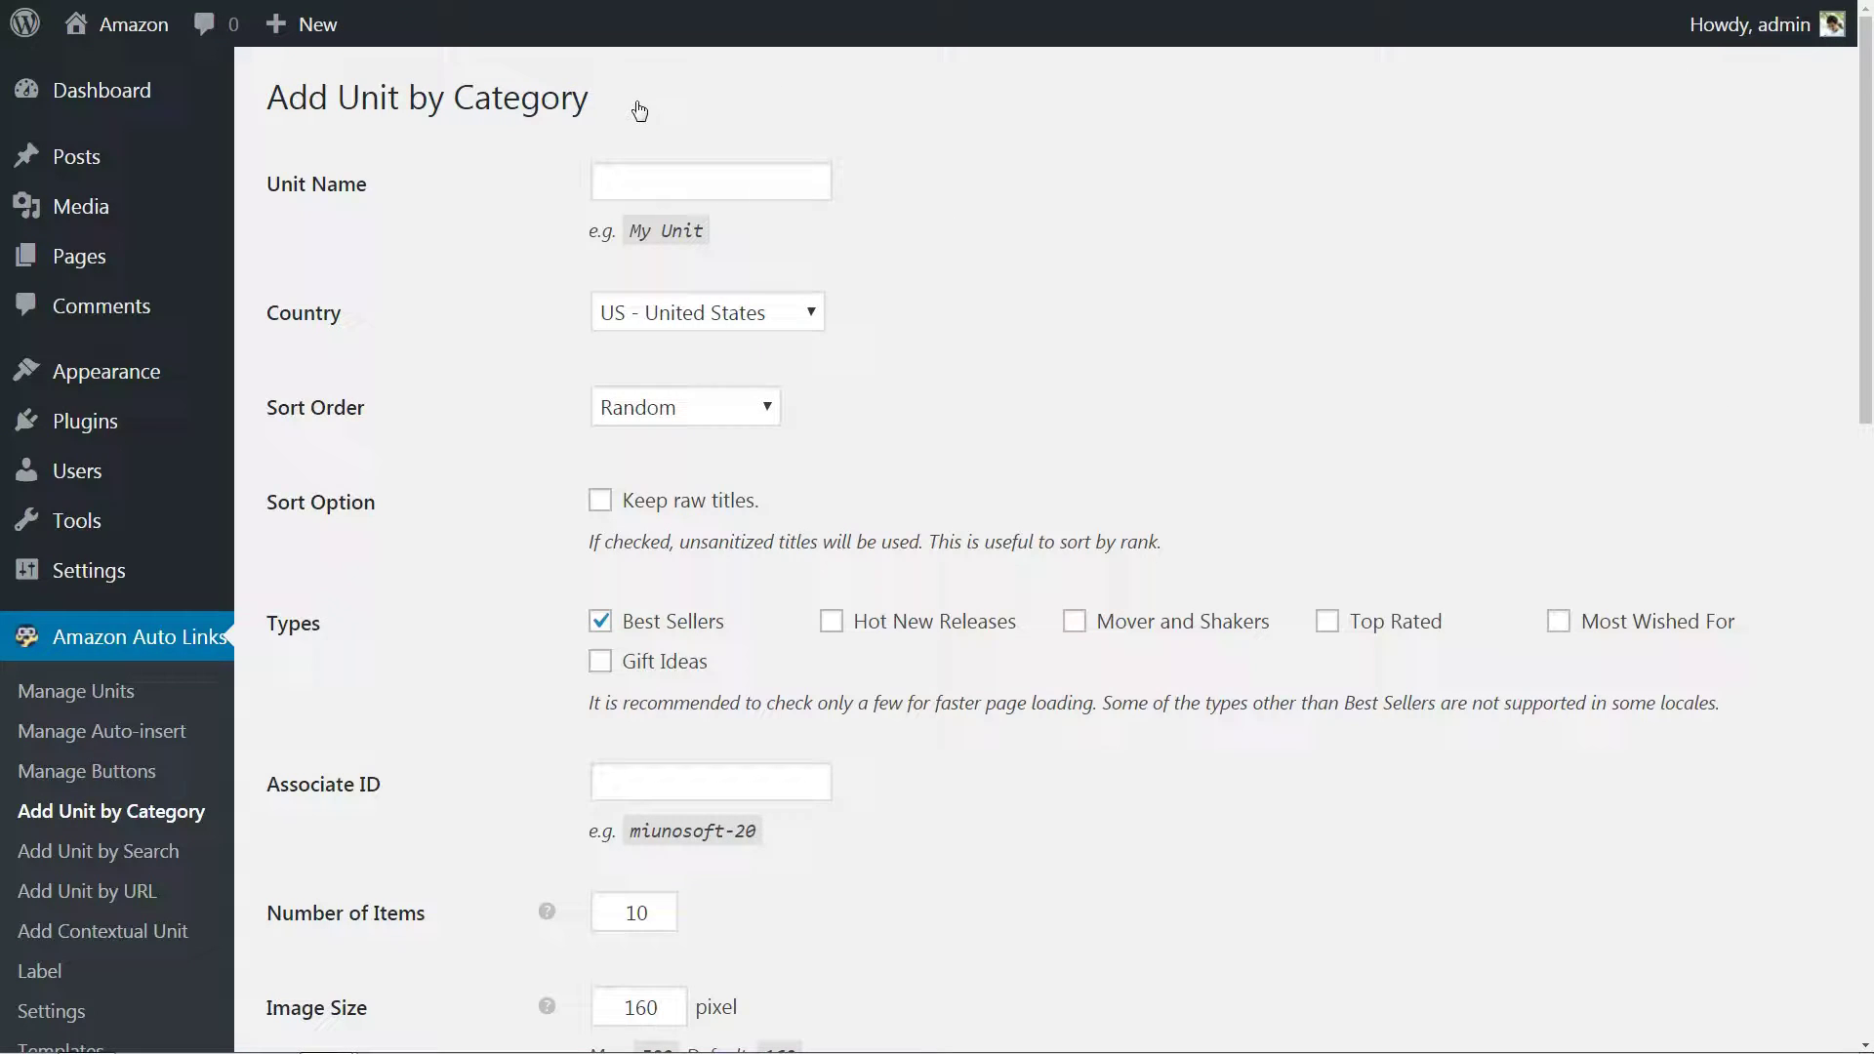
Name the unit Toys, fill in the associate ID, and keep the Normal credit link style.
click(656, 182)
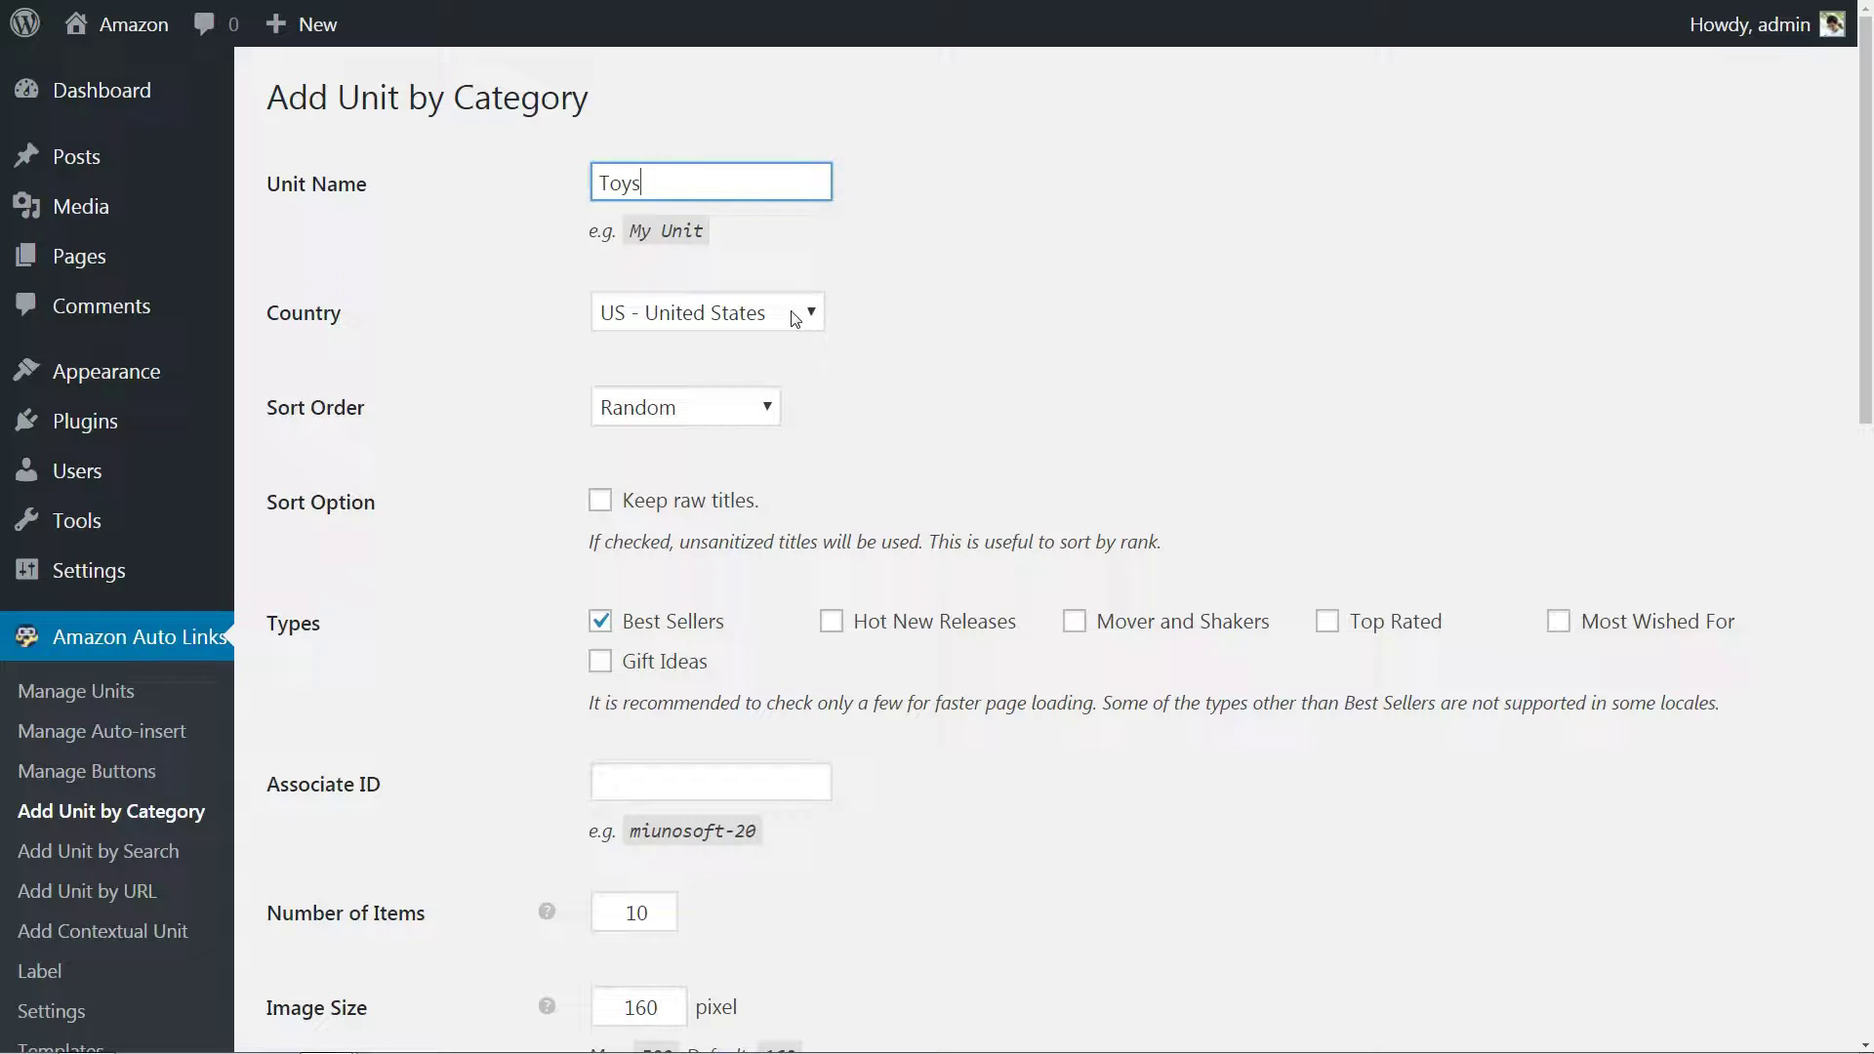
click(626, 781)
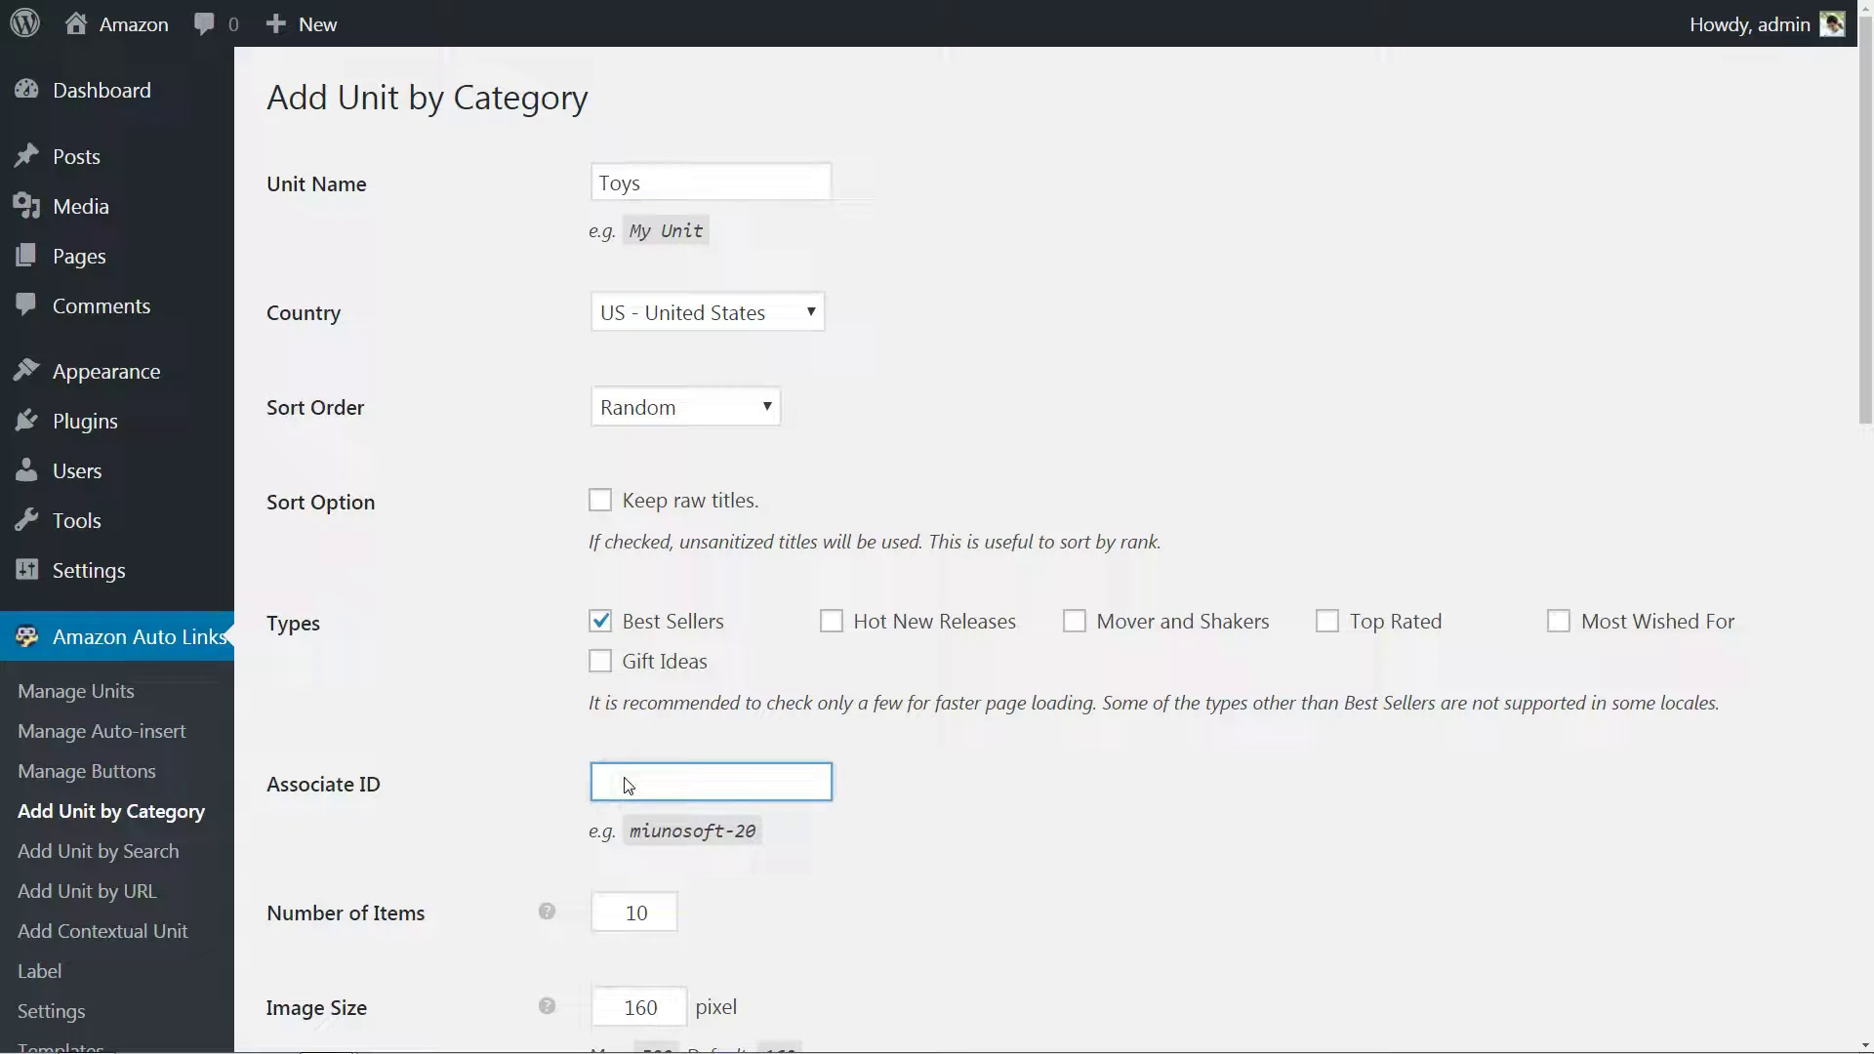
text(testingID-20)
scroll(889, 848, down, 9)
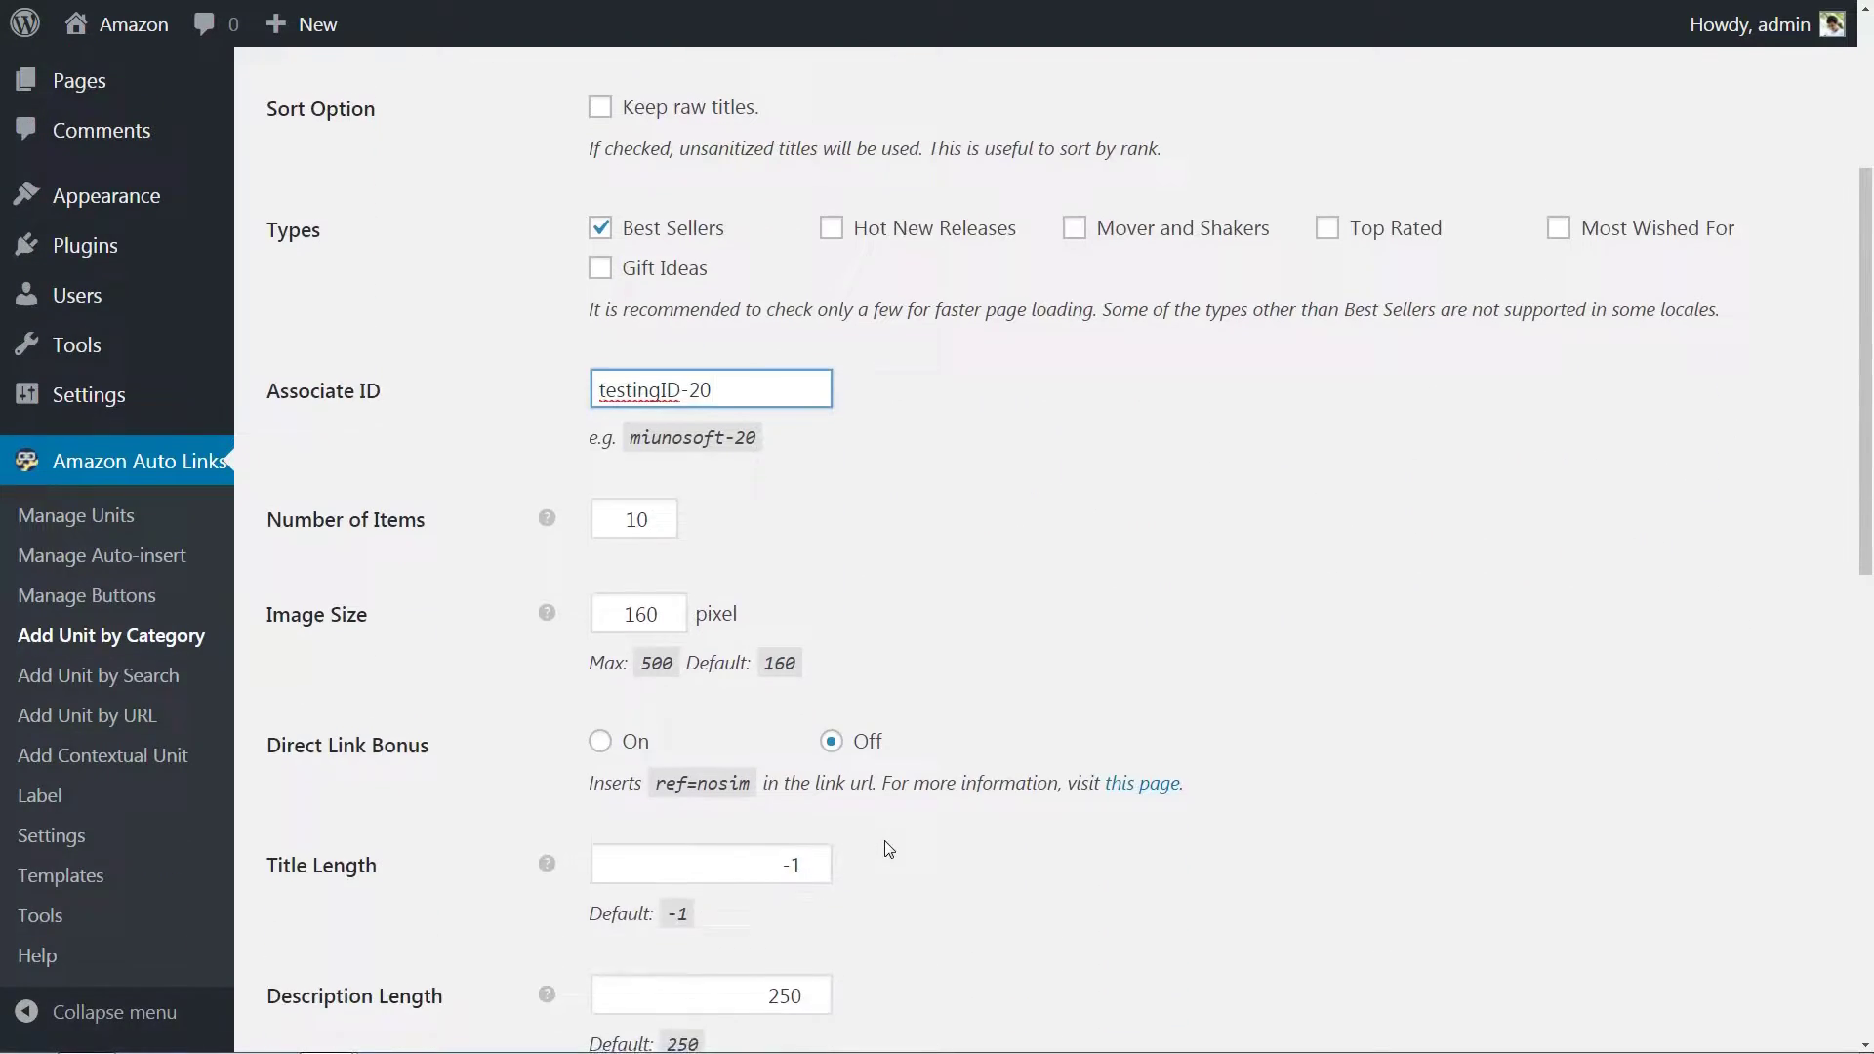
scroll(886, 849, down, 7)
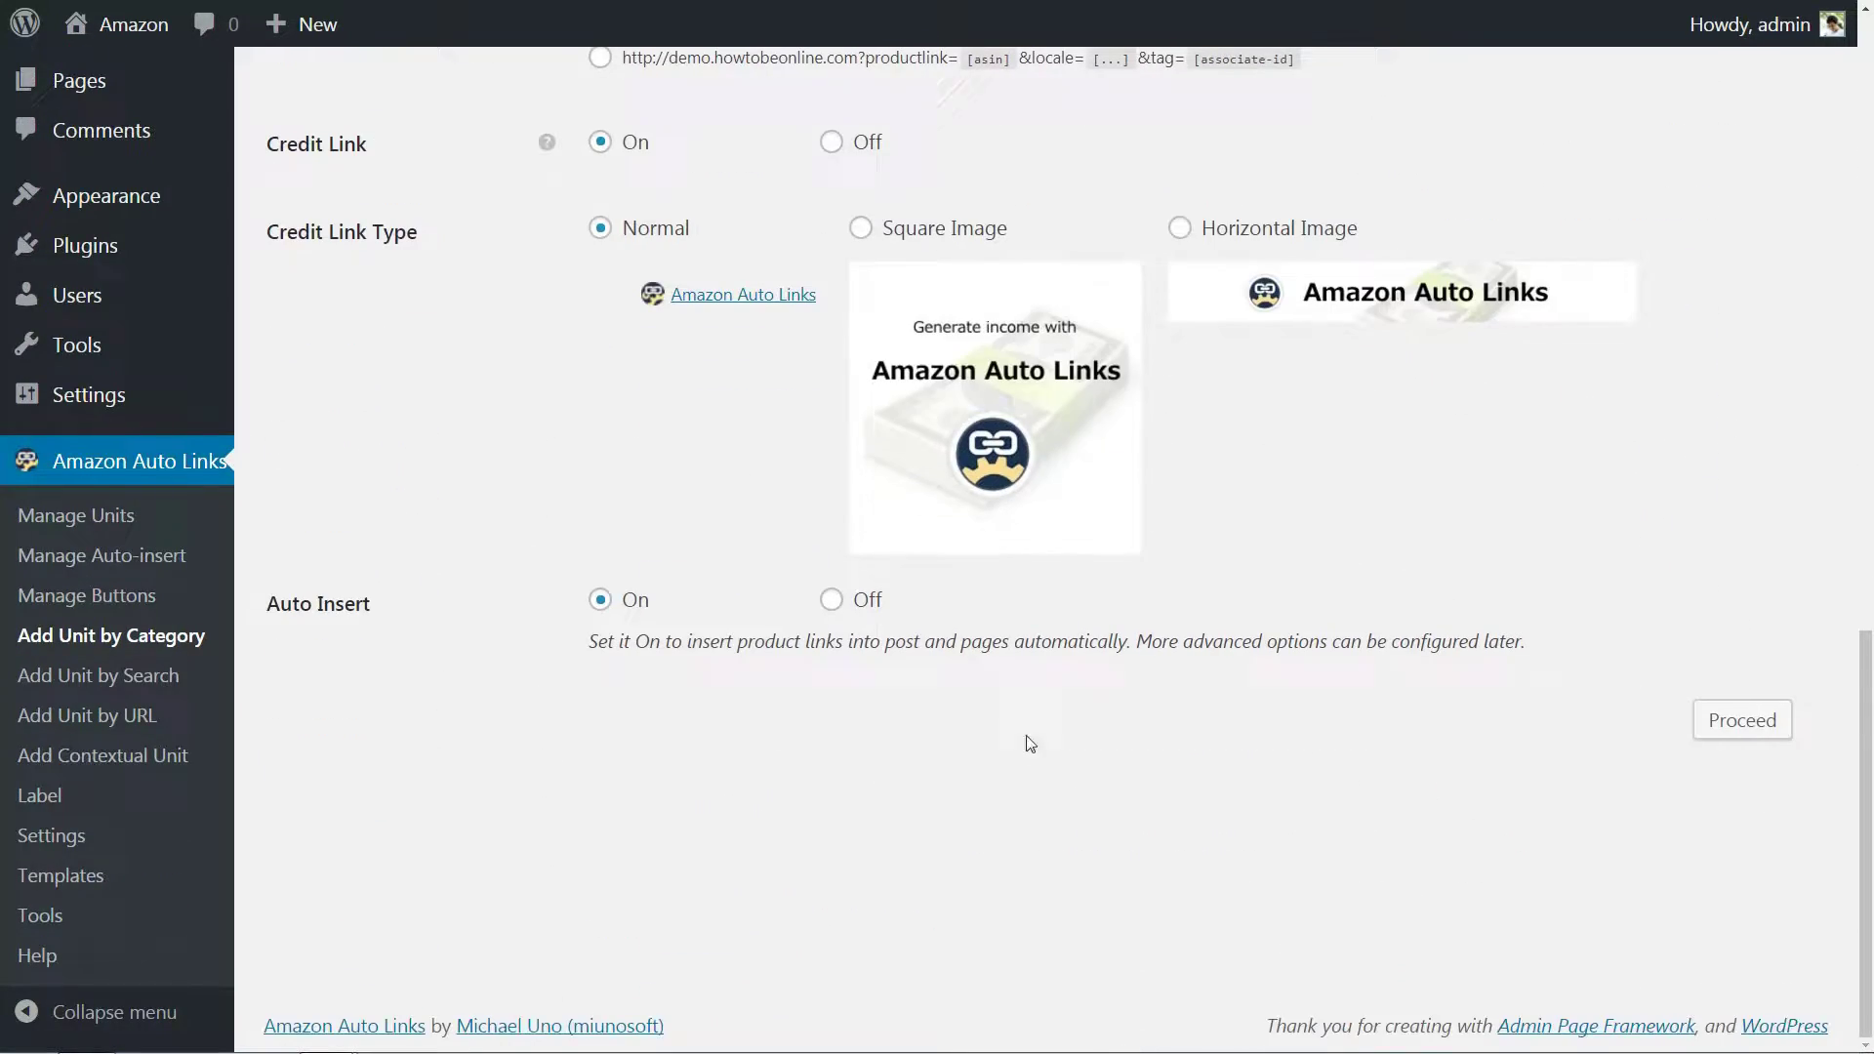
click(860, 227)
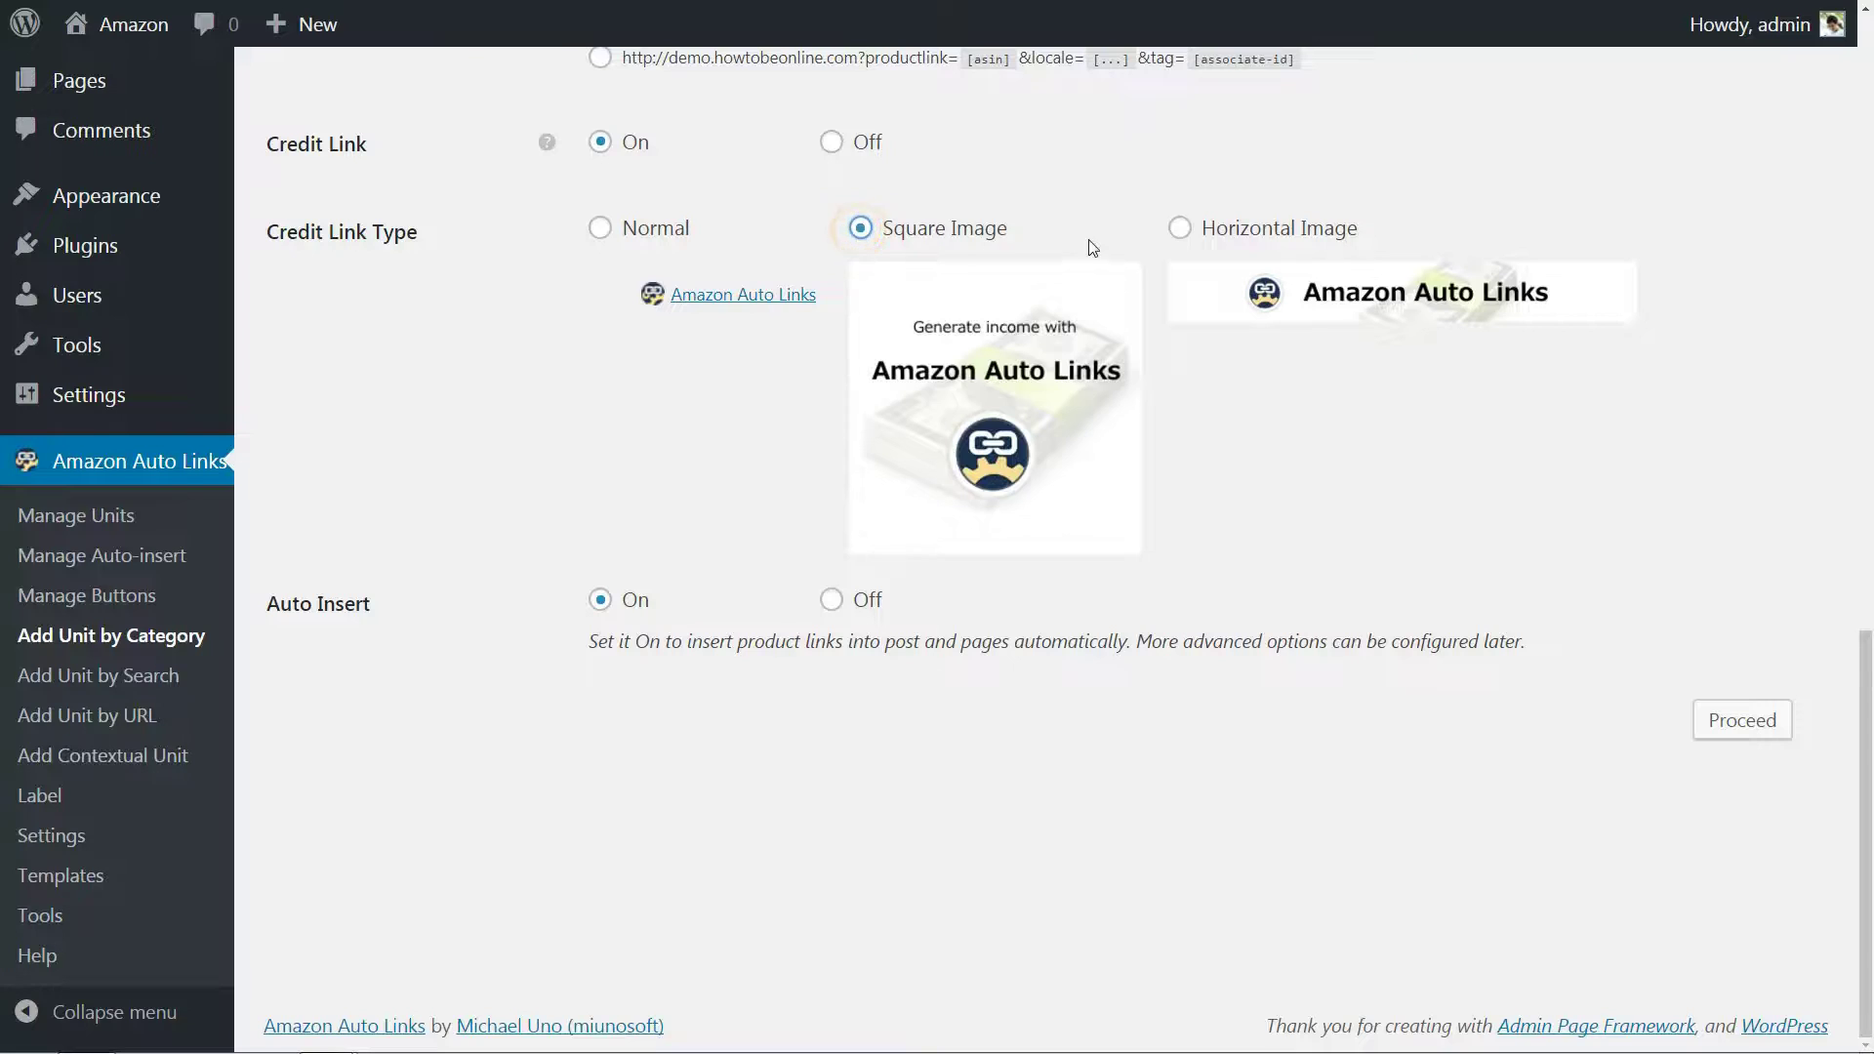
click(1178, 228)
click(600, 228)
Proceed to category selection and add US > Toys & Games to the Toys unit.
click(1742, 720)
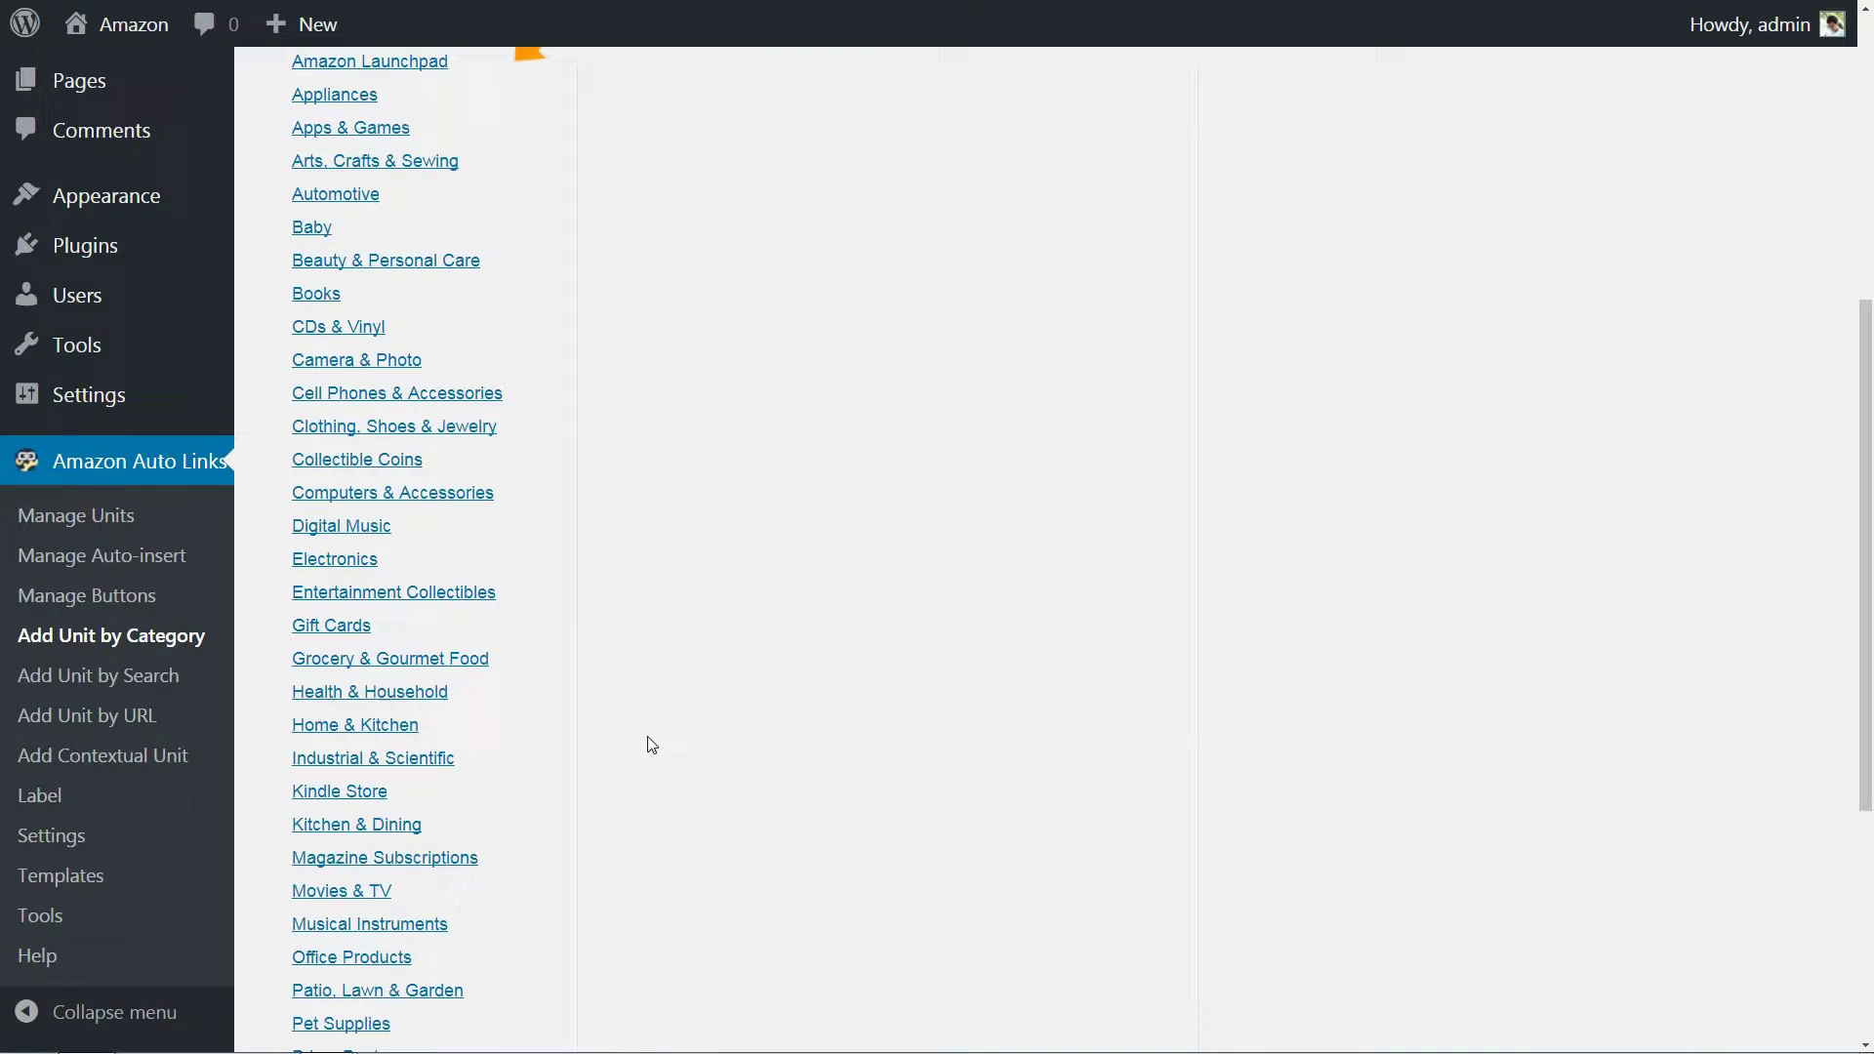
scroll(651, 745, down, 1)
click(354, 836)
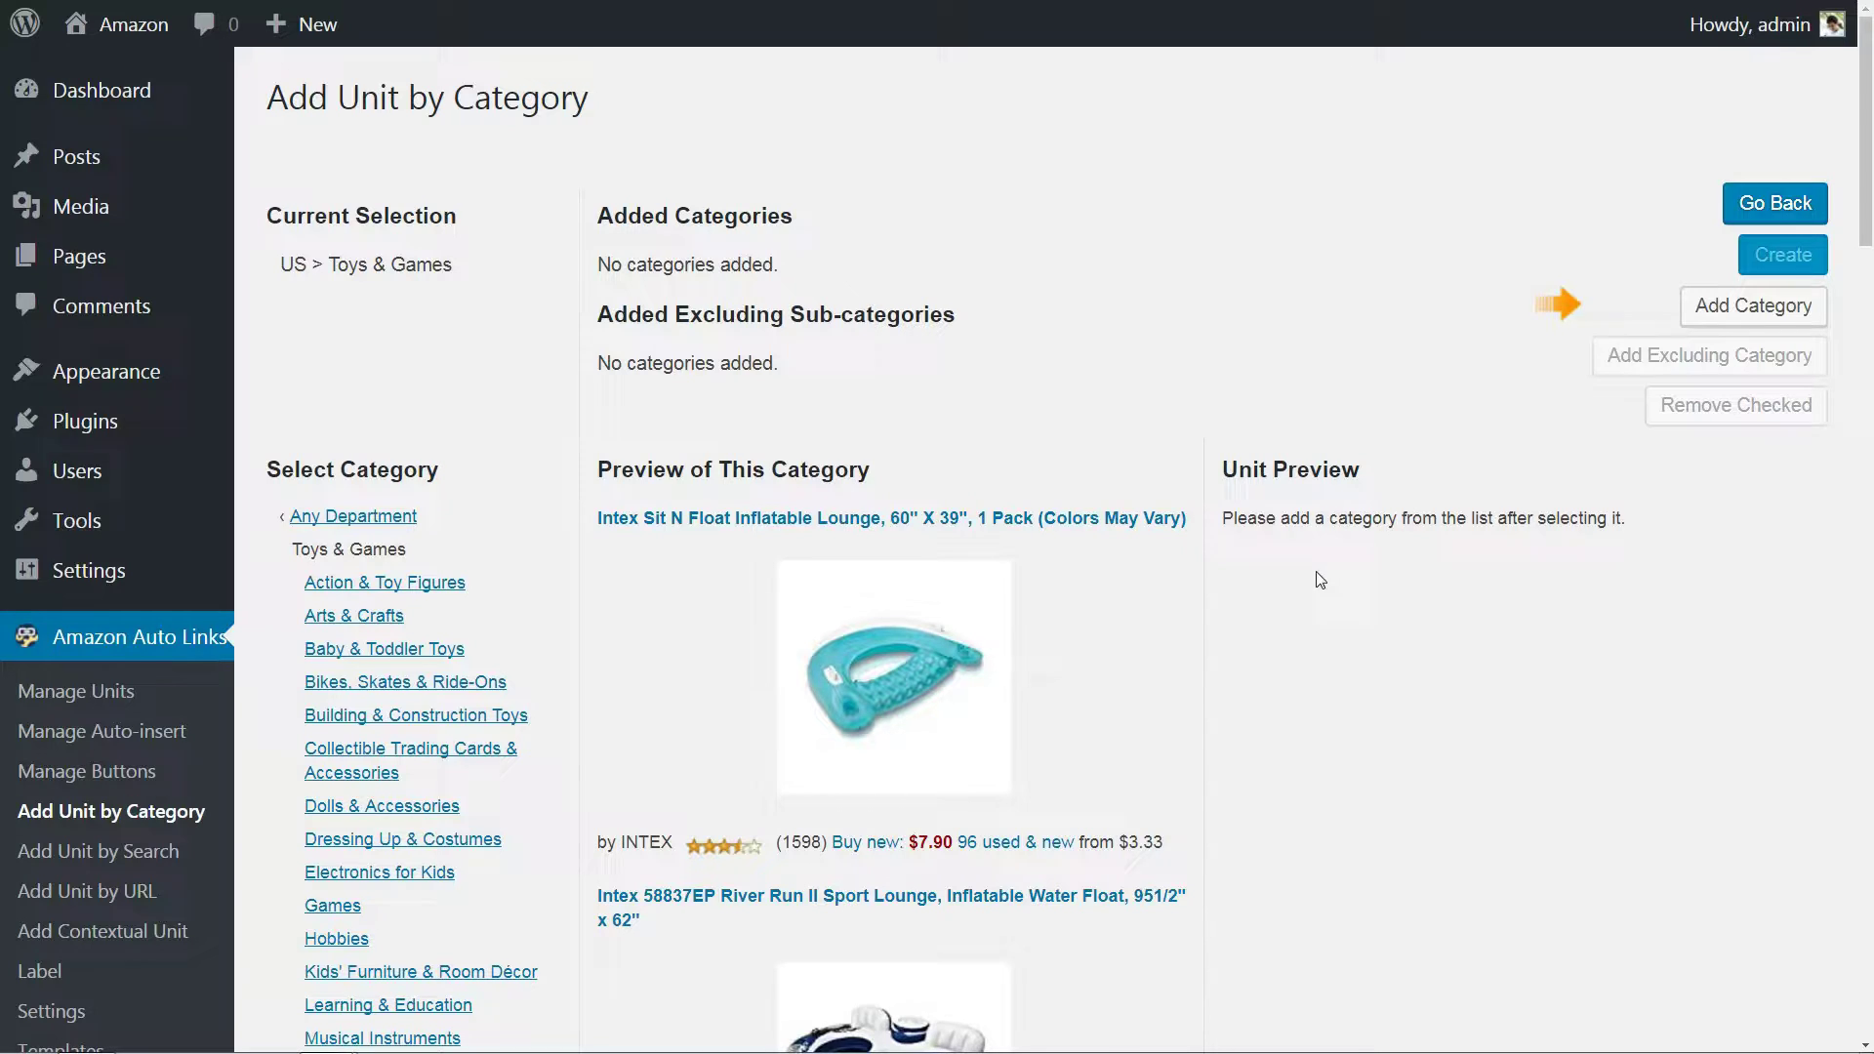
scroll(1166, 575, down, 6)
scroll(1167, 575, down, 3)
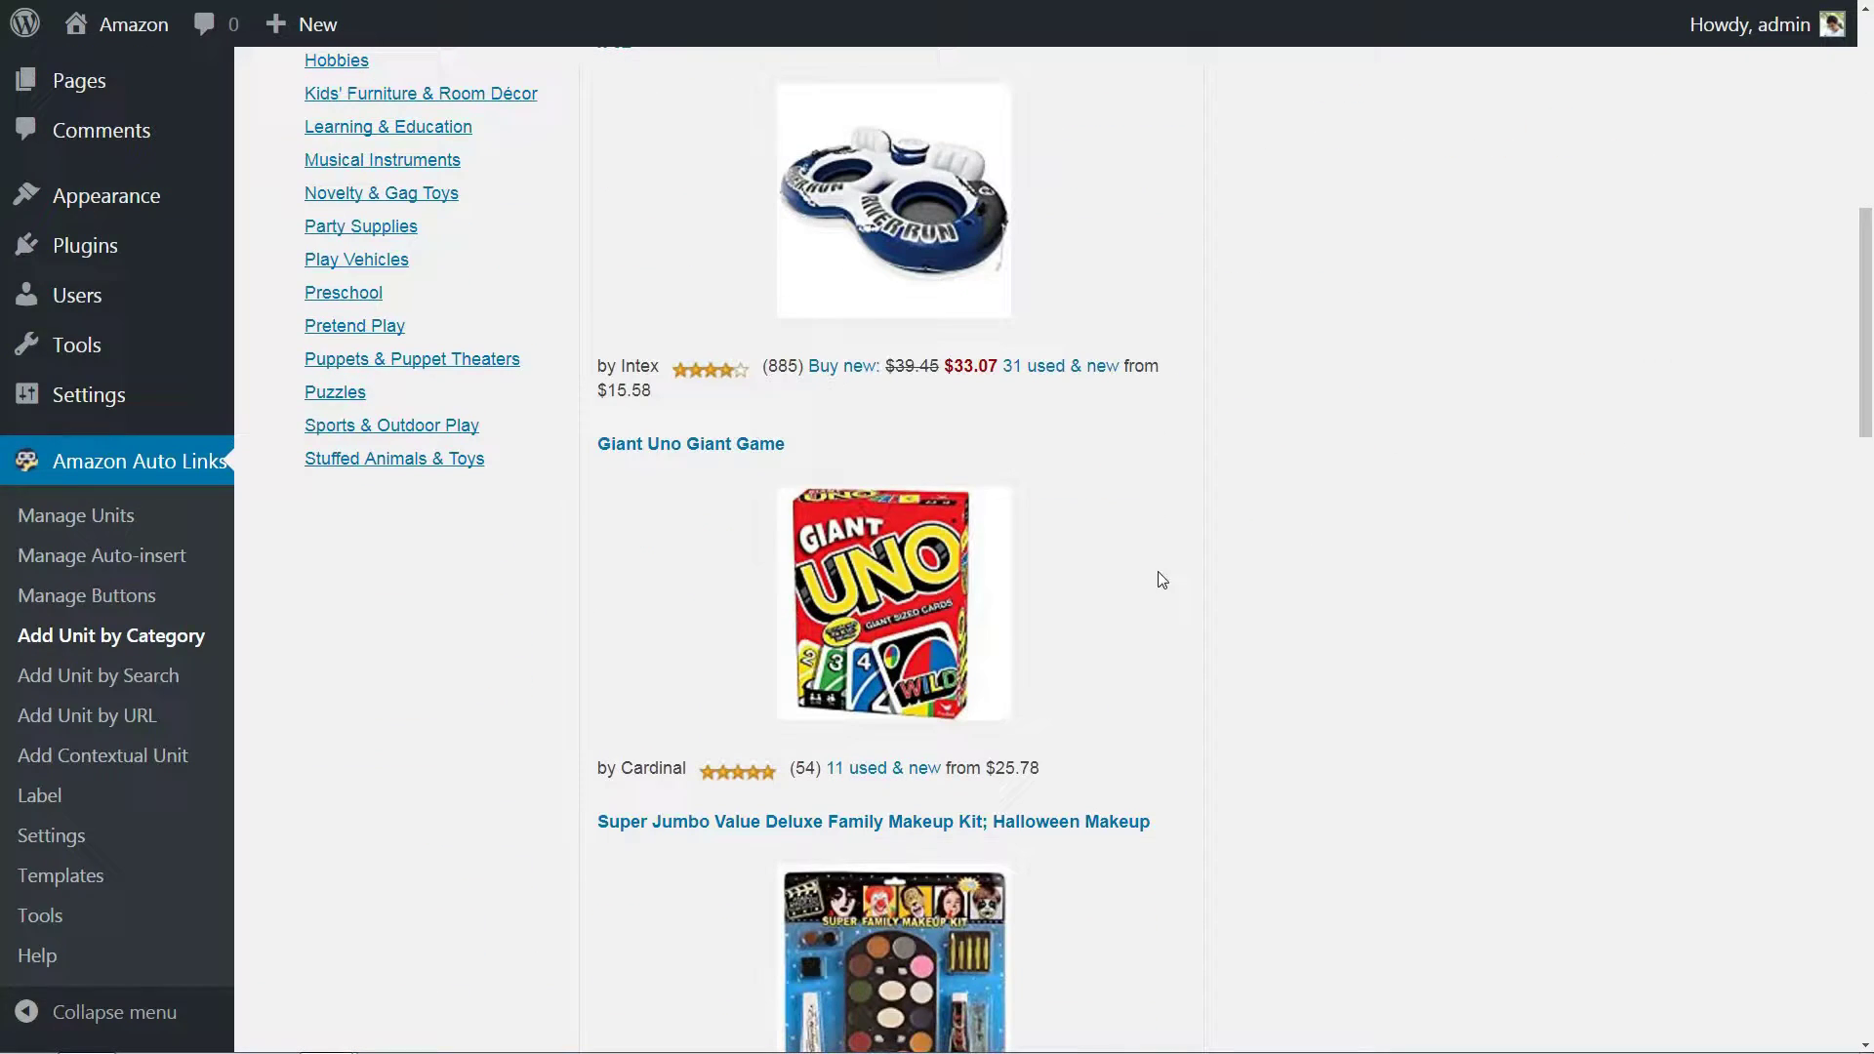
scroll(1366, 515, up, 9)
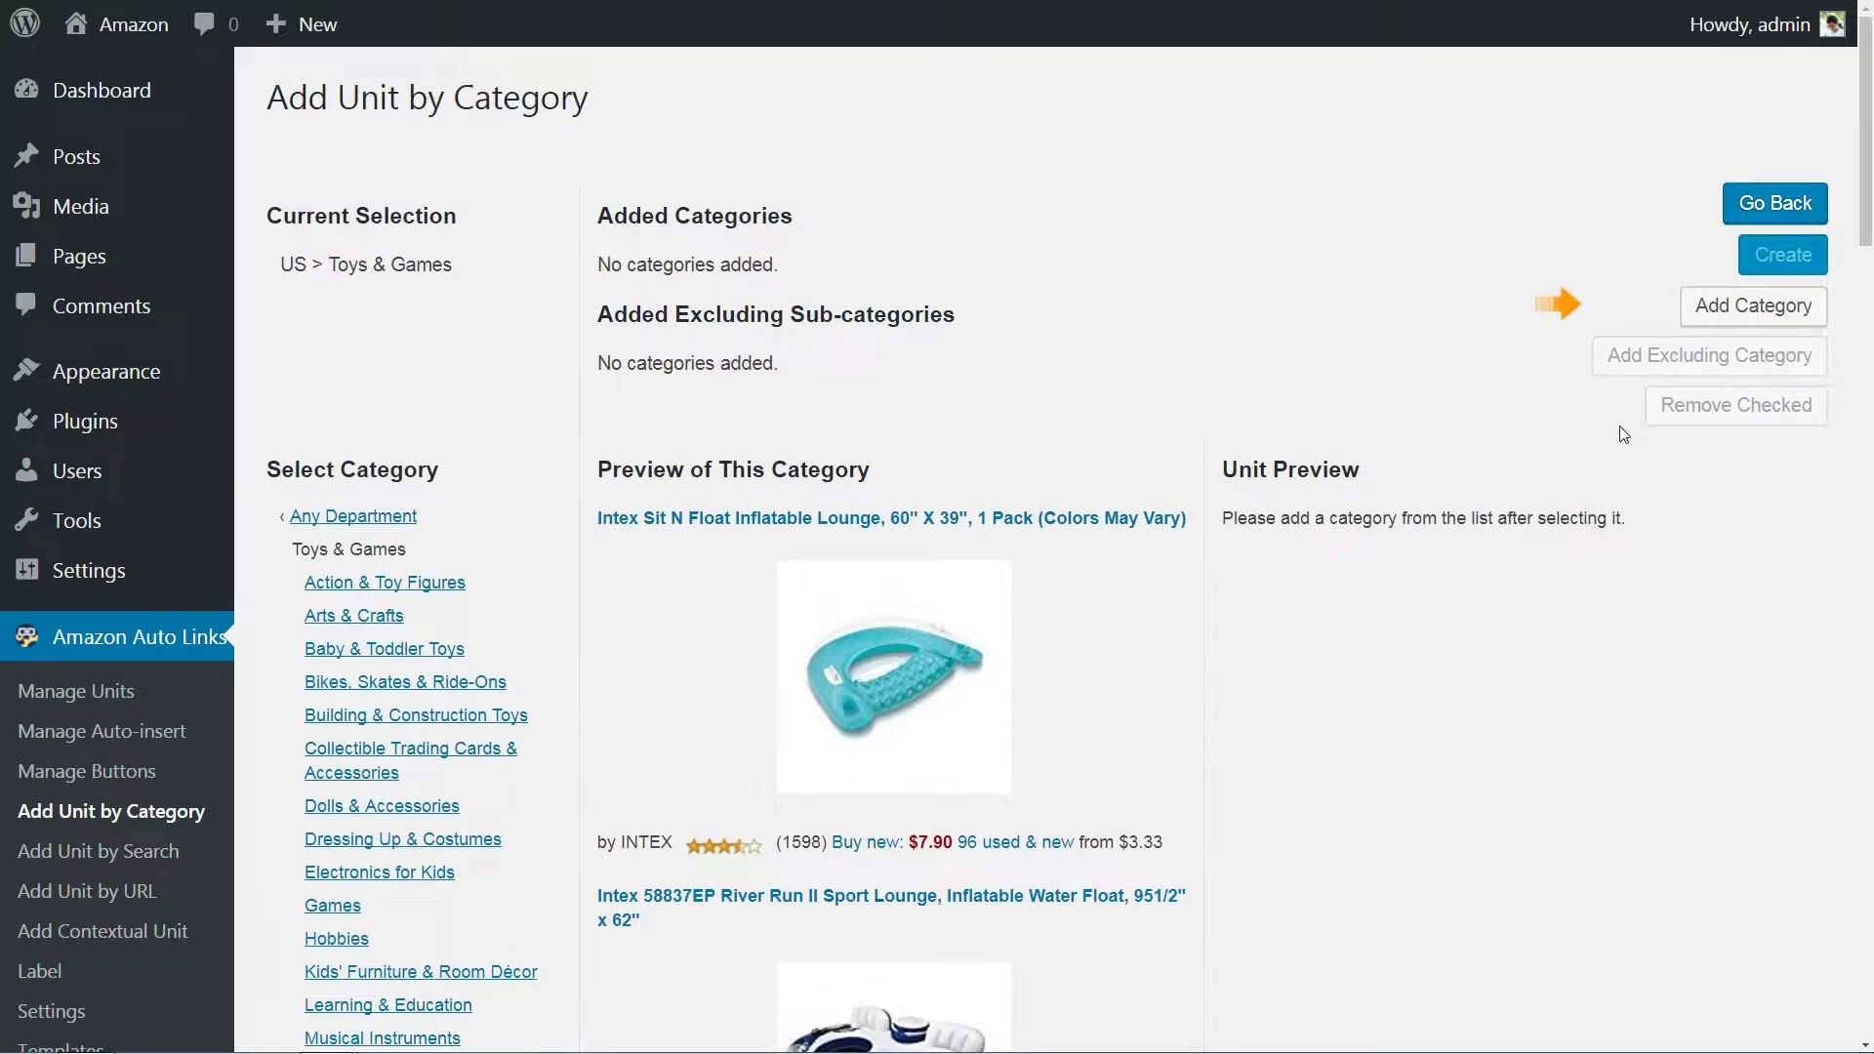
click(1764, 310)
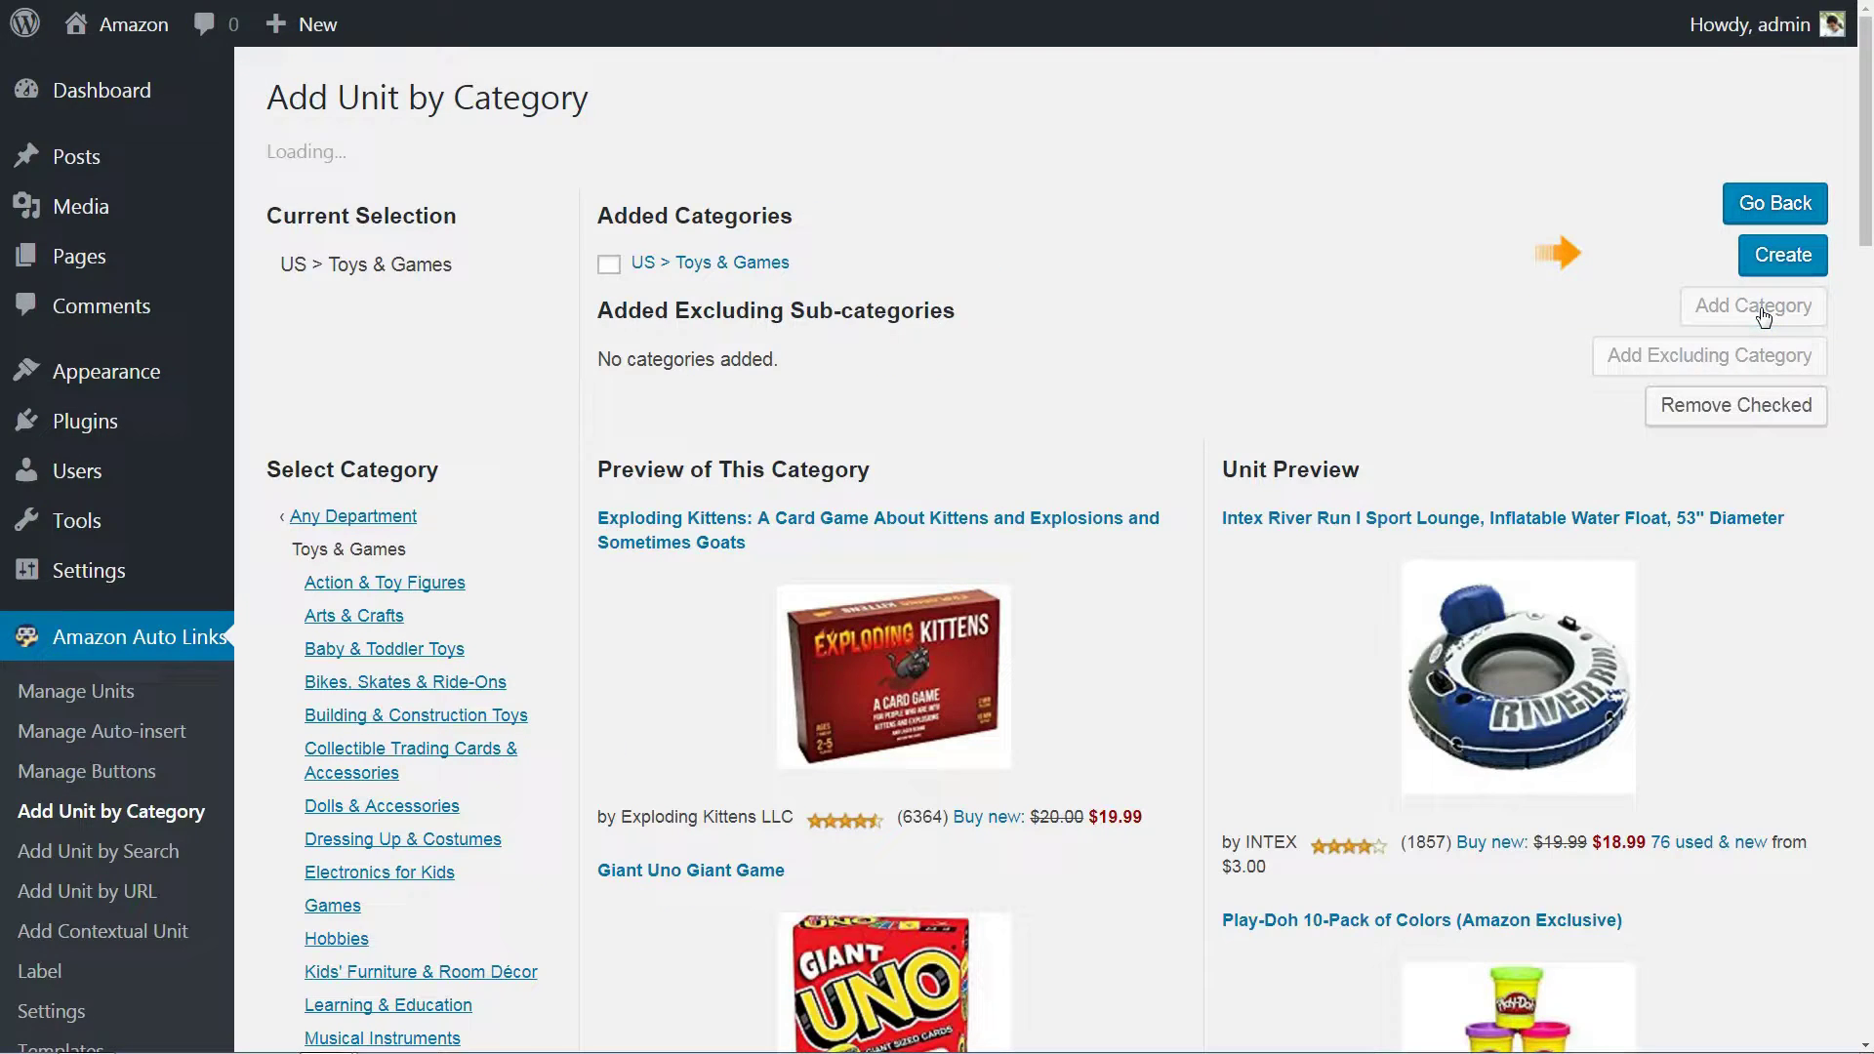
Create the Toys unit, then check Blog POST #2's product listings and open the fidget spinner.
click(1782, 260)
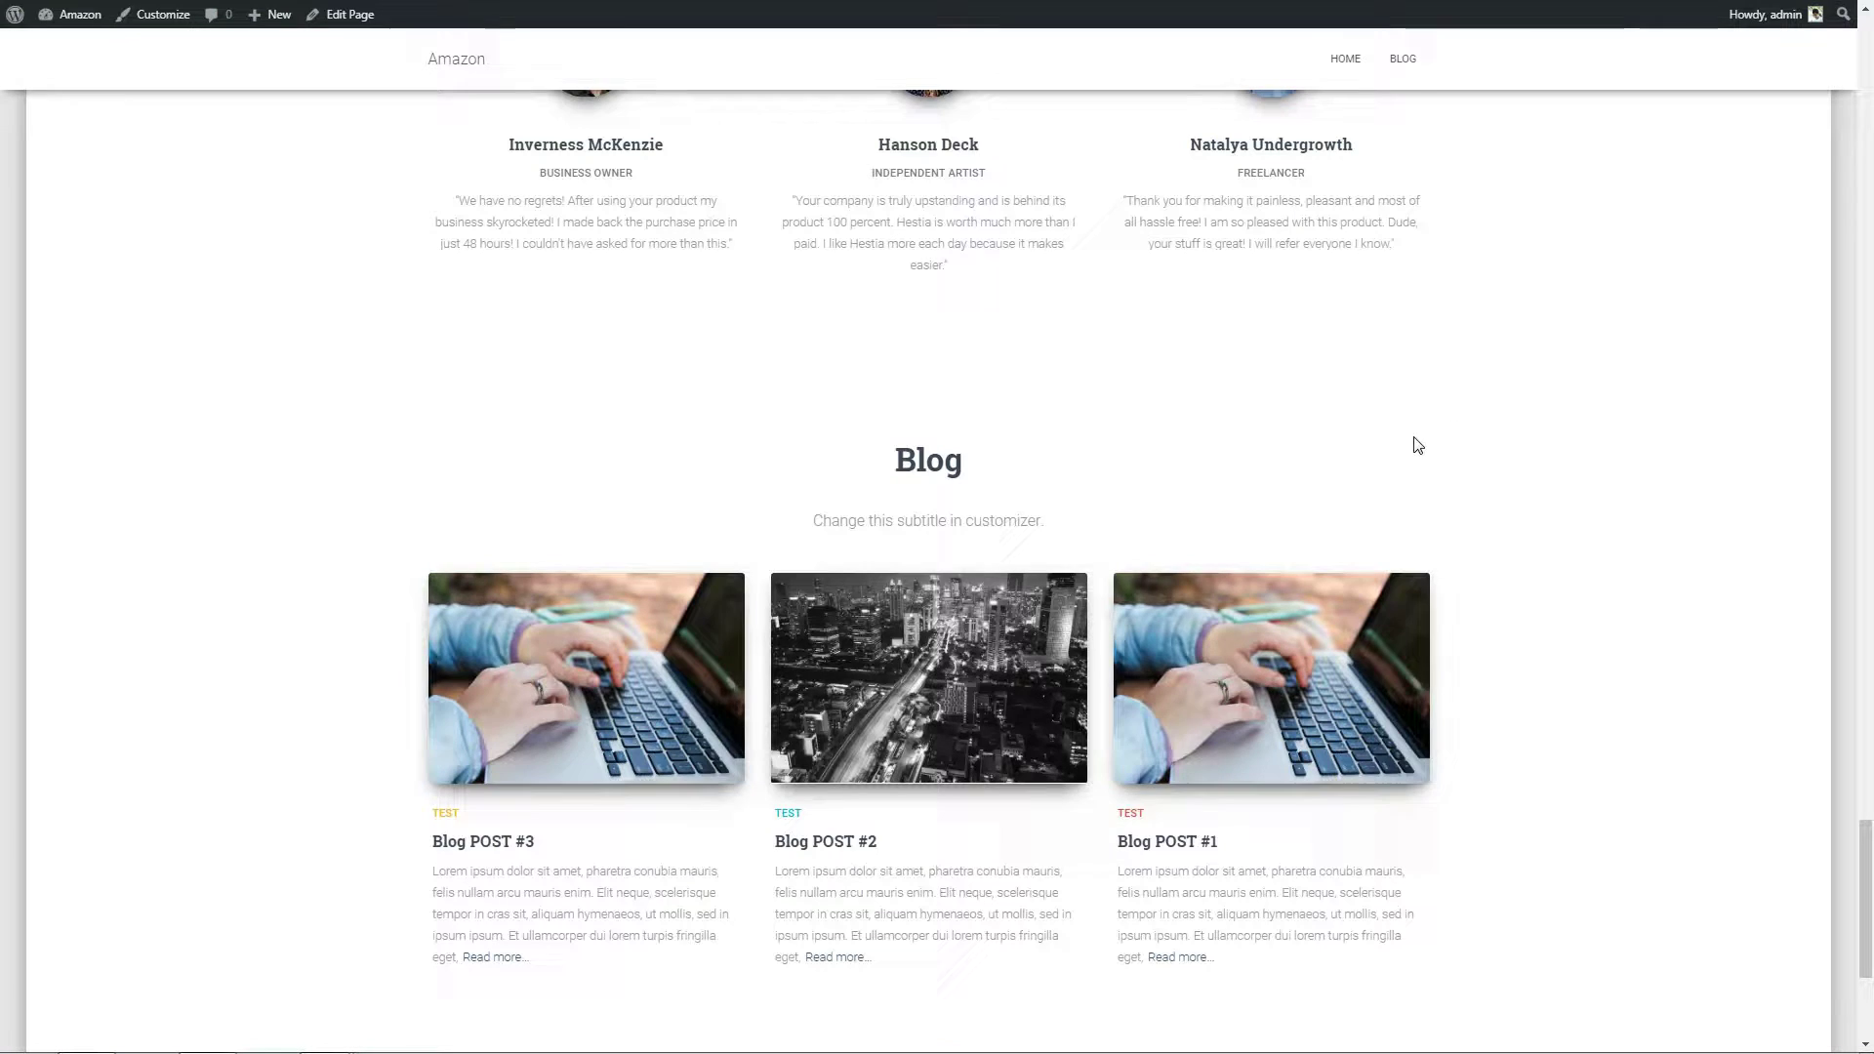
click(963, 667)
scroll(1188, 618, down, 20)
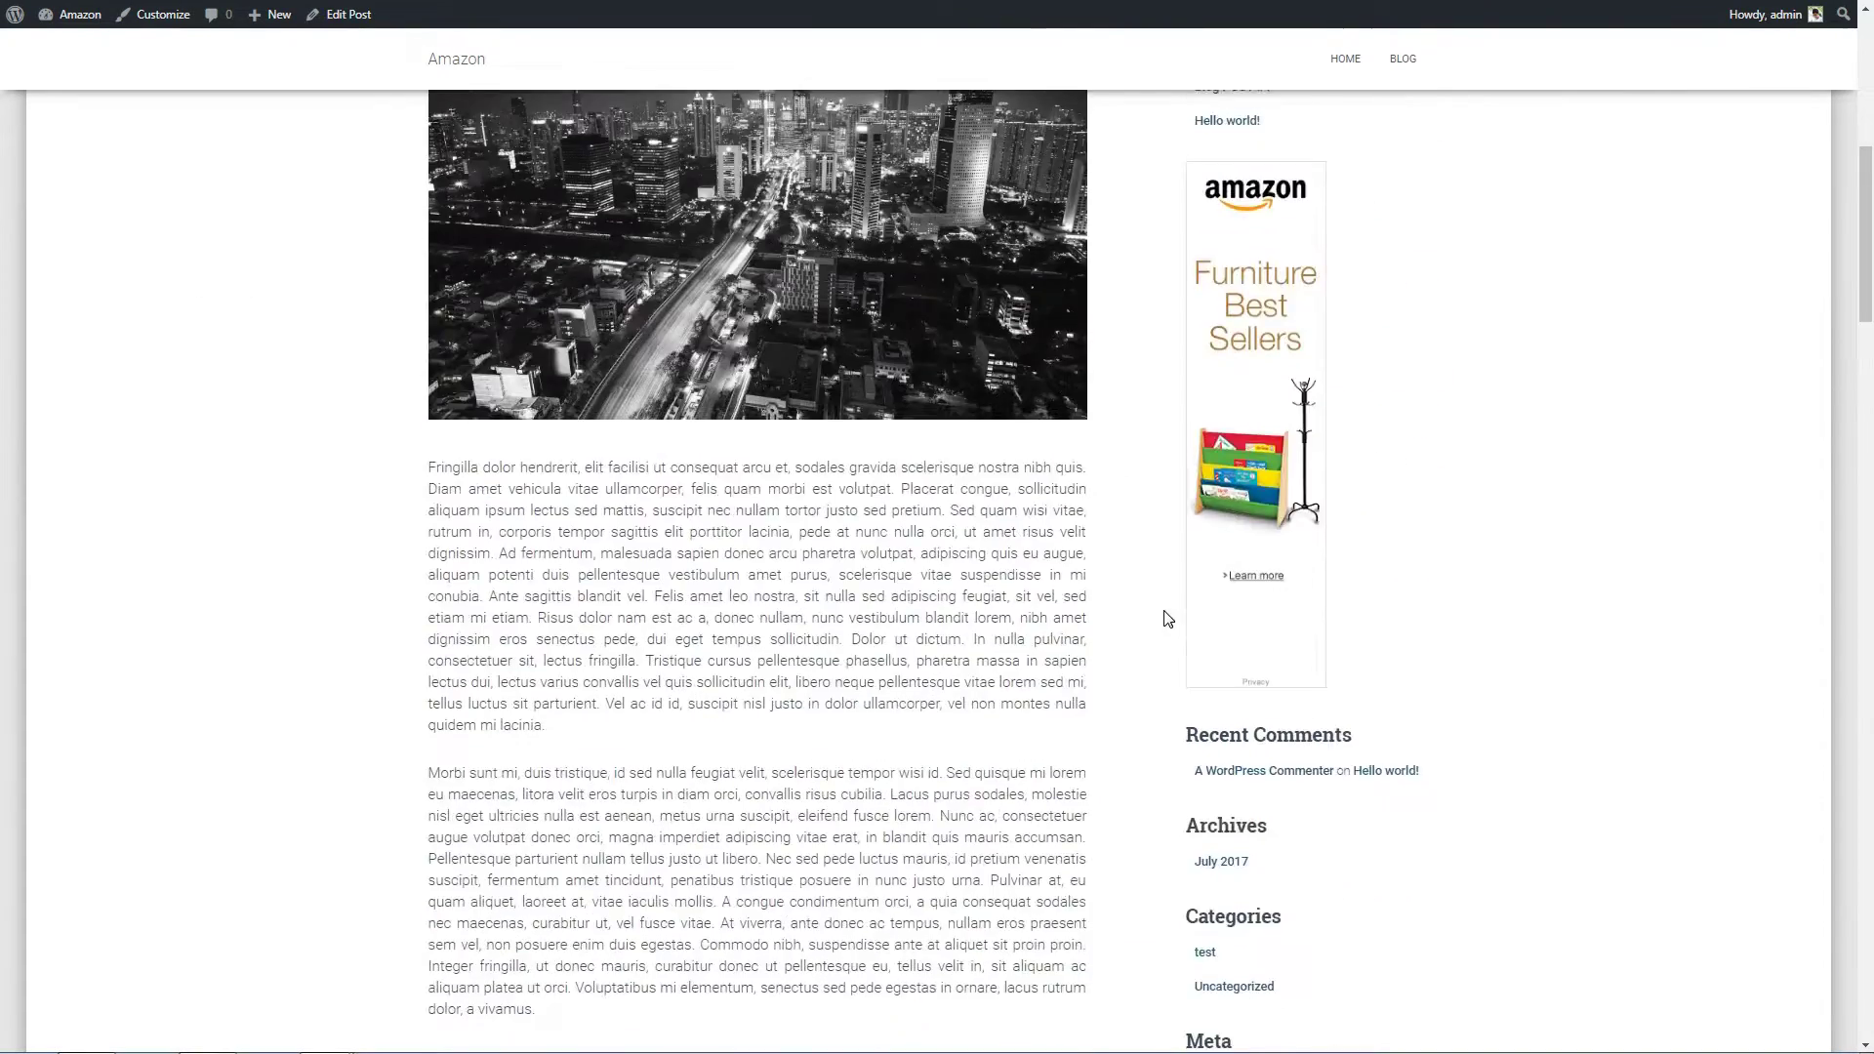
scroll(1081, 629, down, 7)
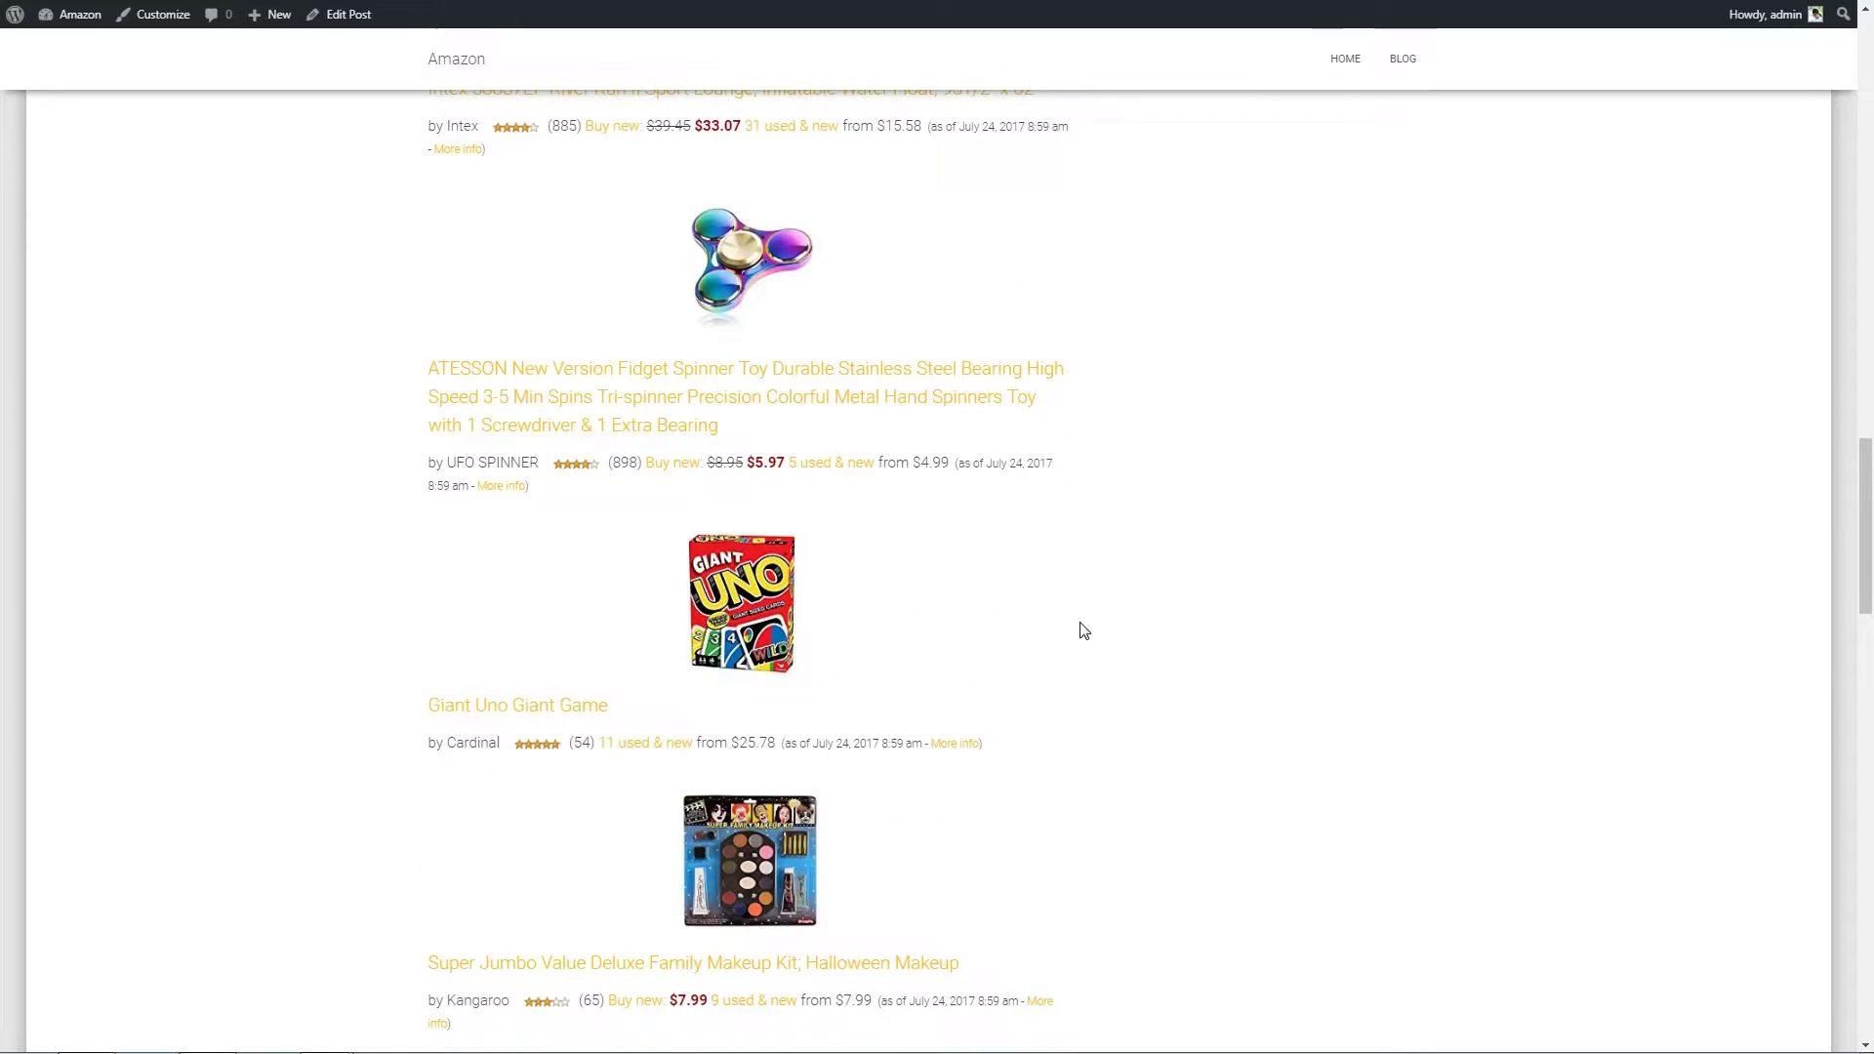
click(727, 271)
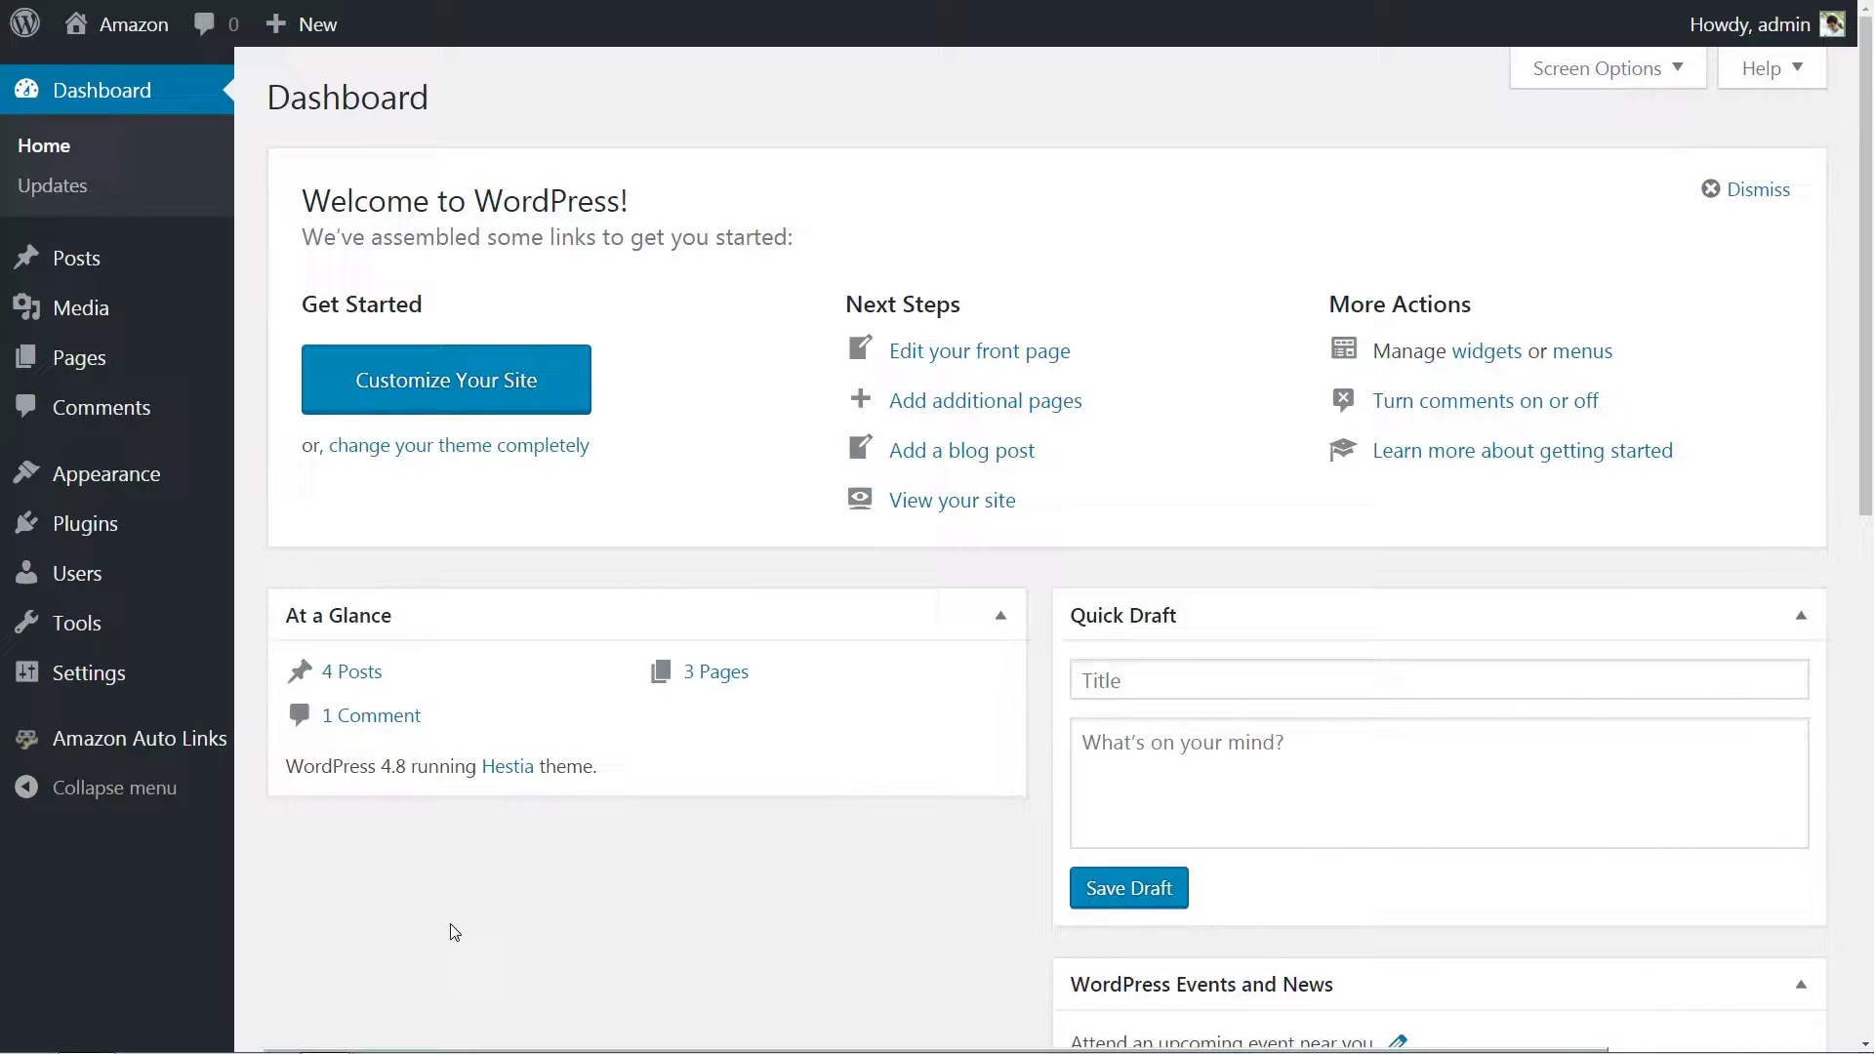
Open the Toys auto-insert definition for editing.
mouse_move(175, 747)
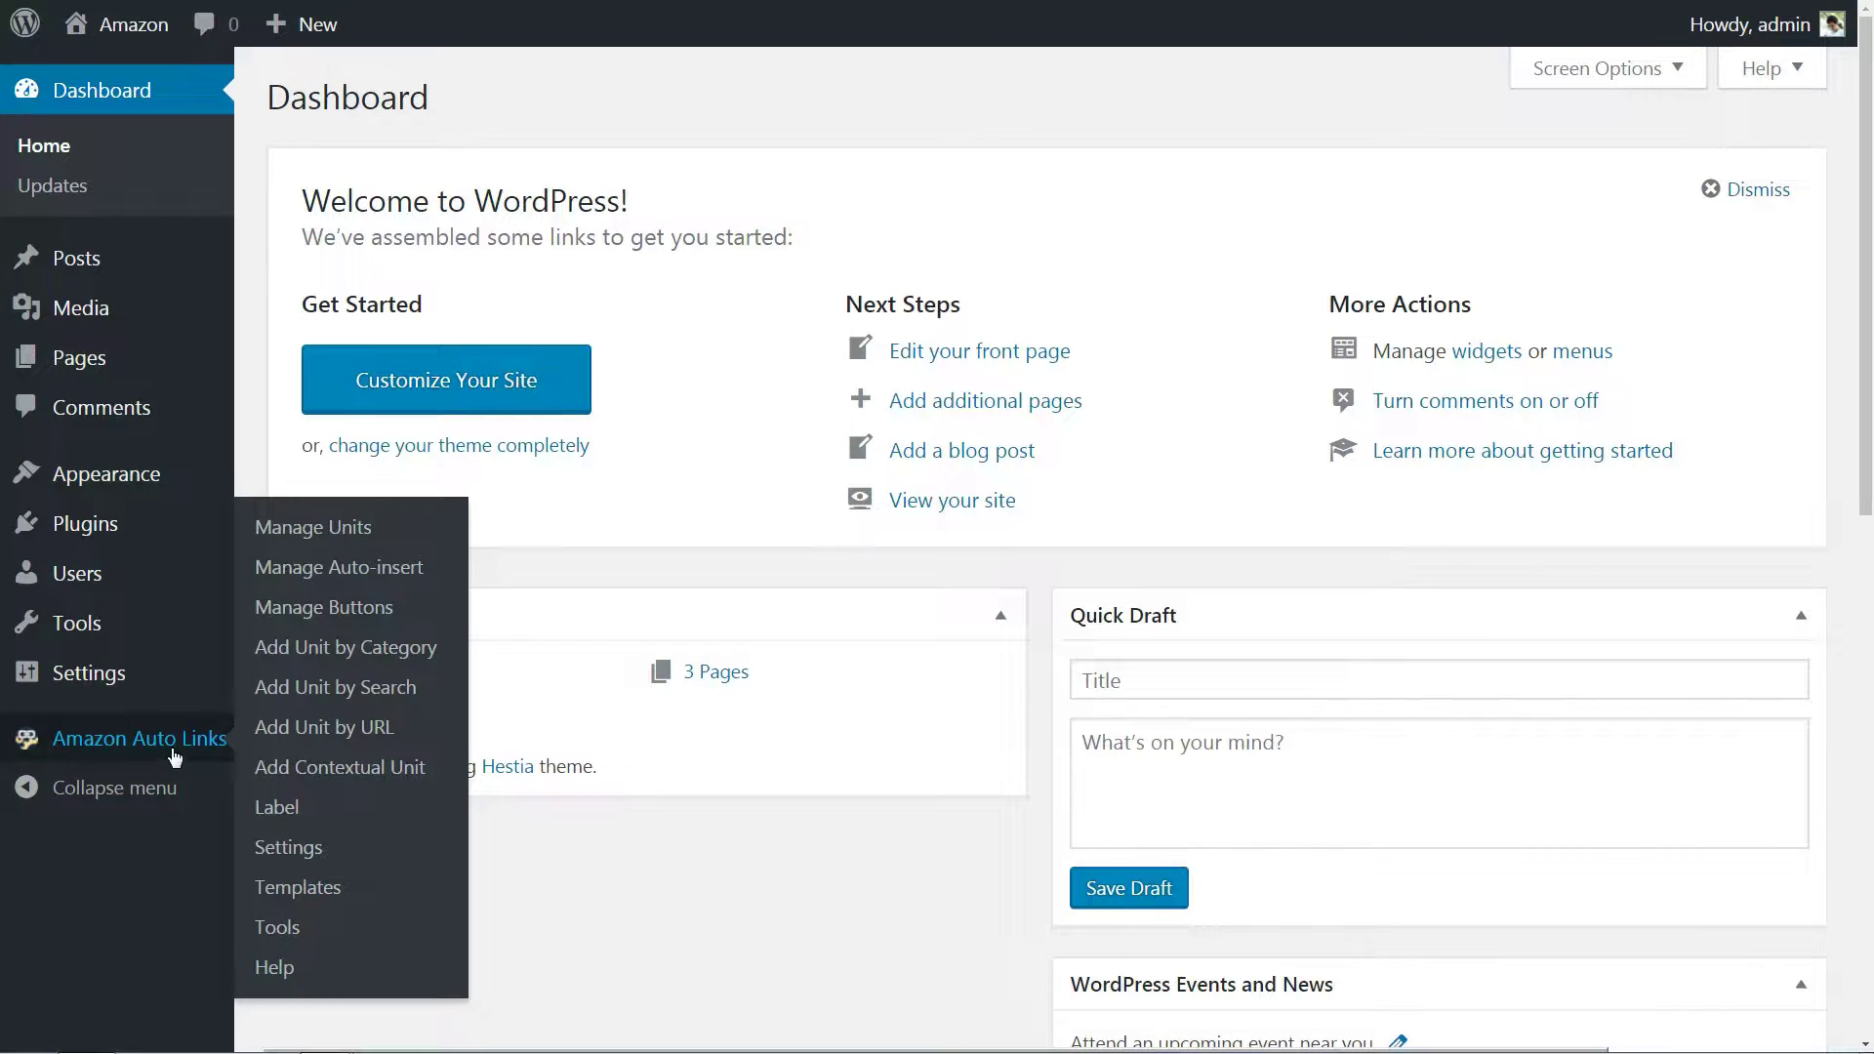
click(348, 571)
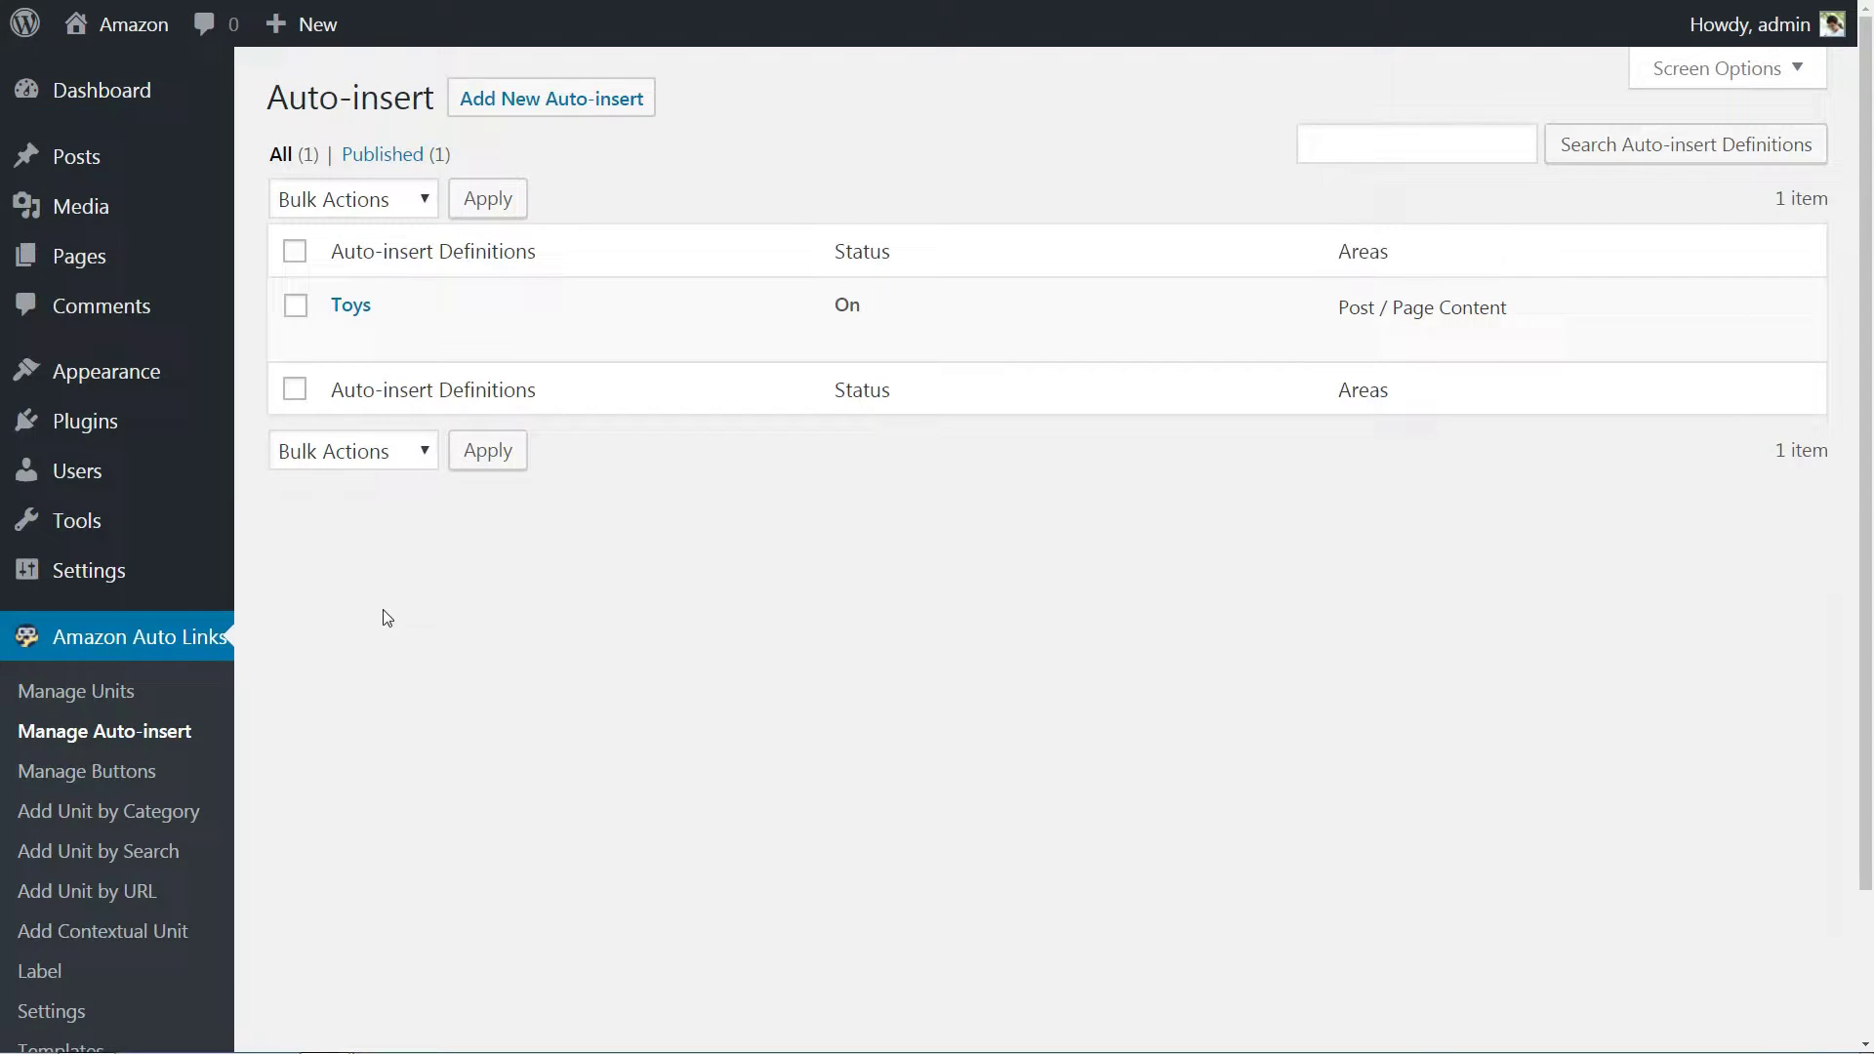
click(349, 337)
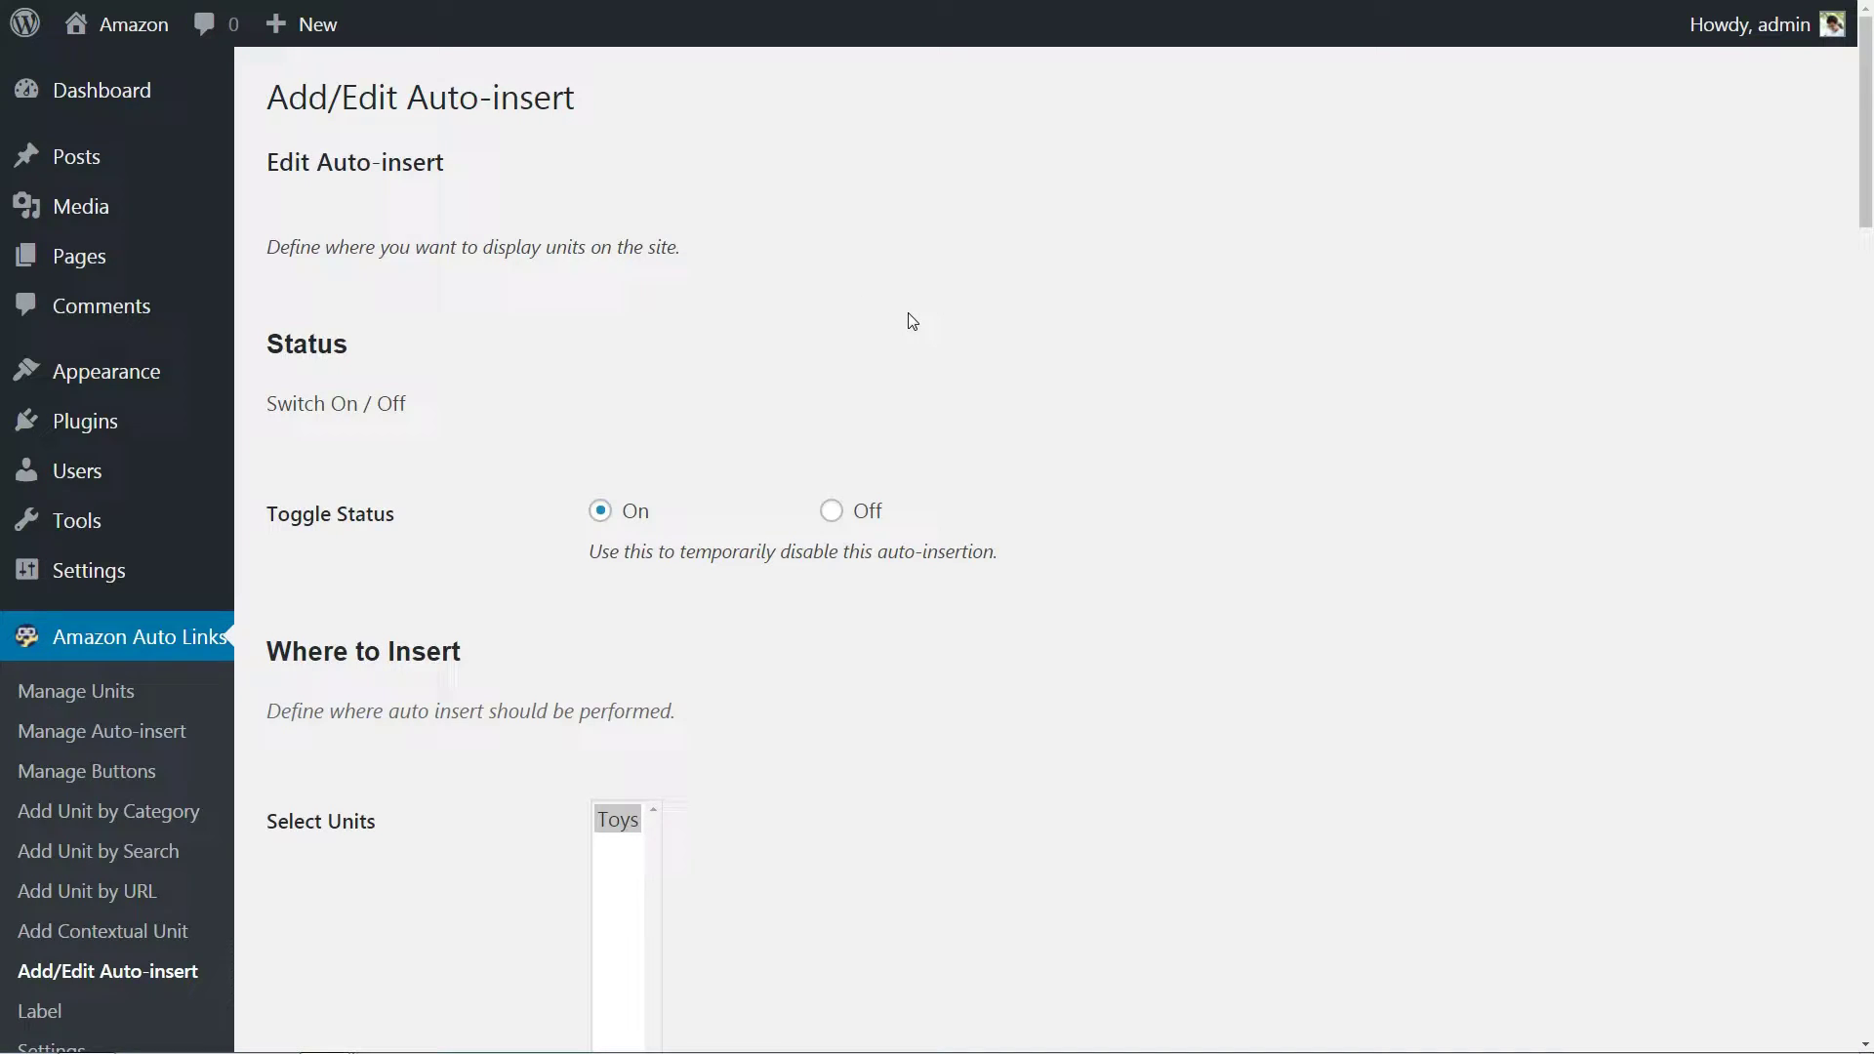
scroll(911, 321, down, 5)
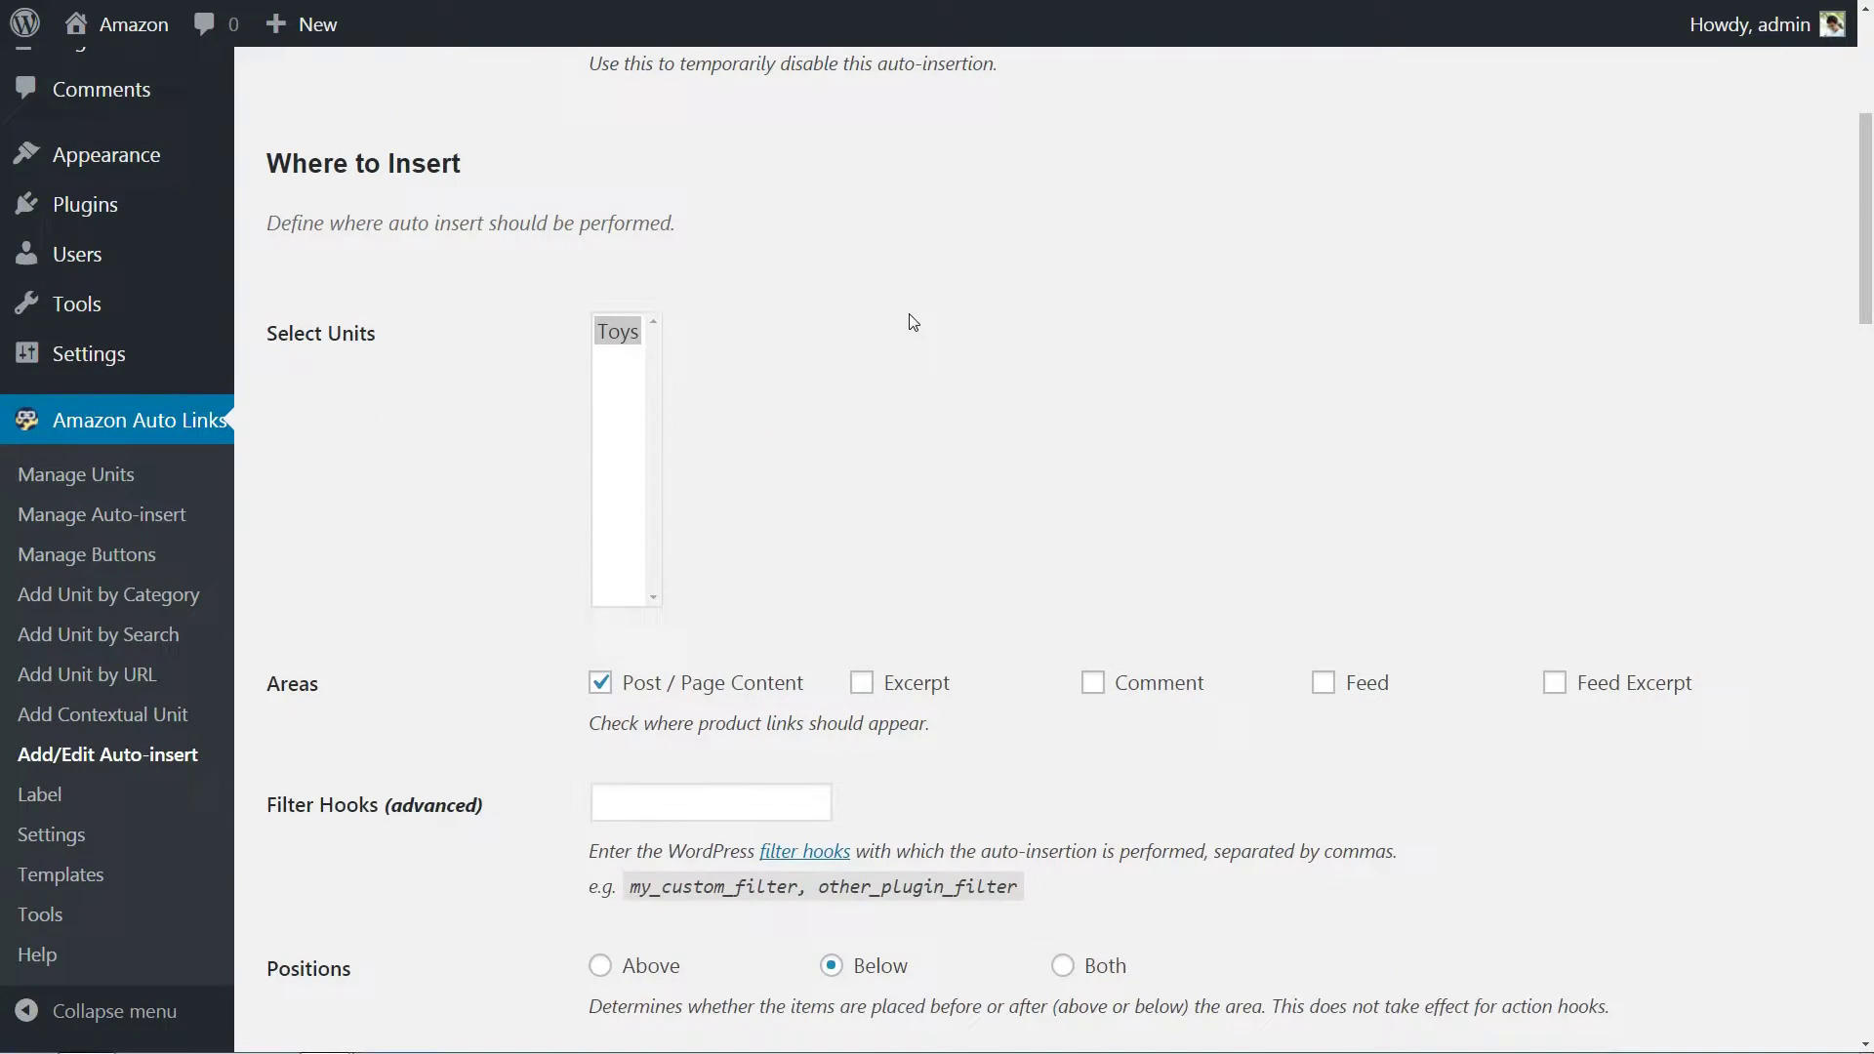
scroll(912, 321, down, 6)
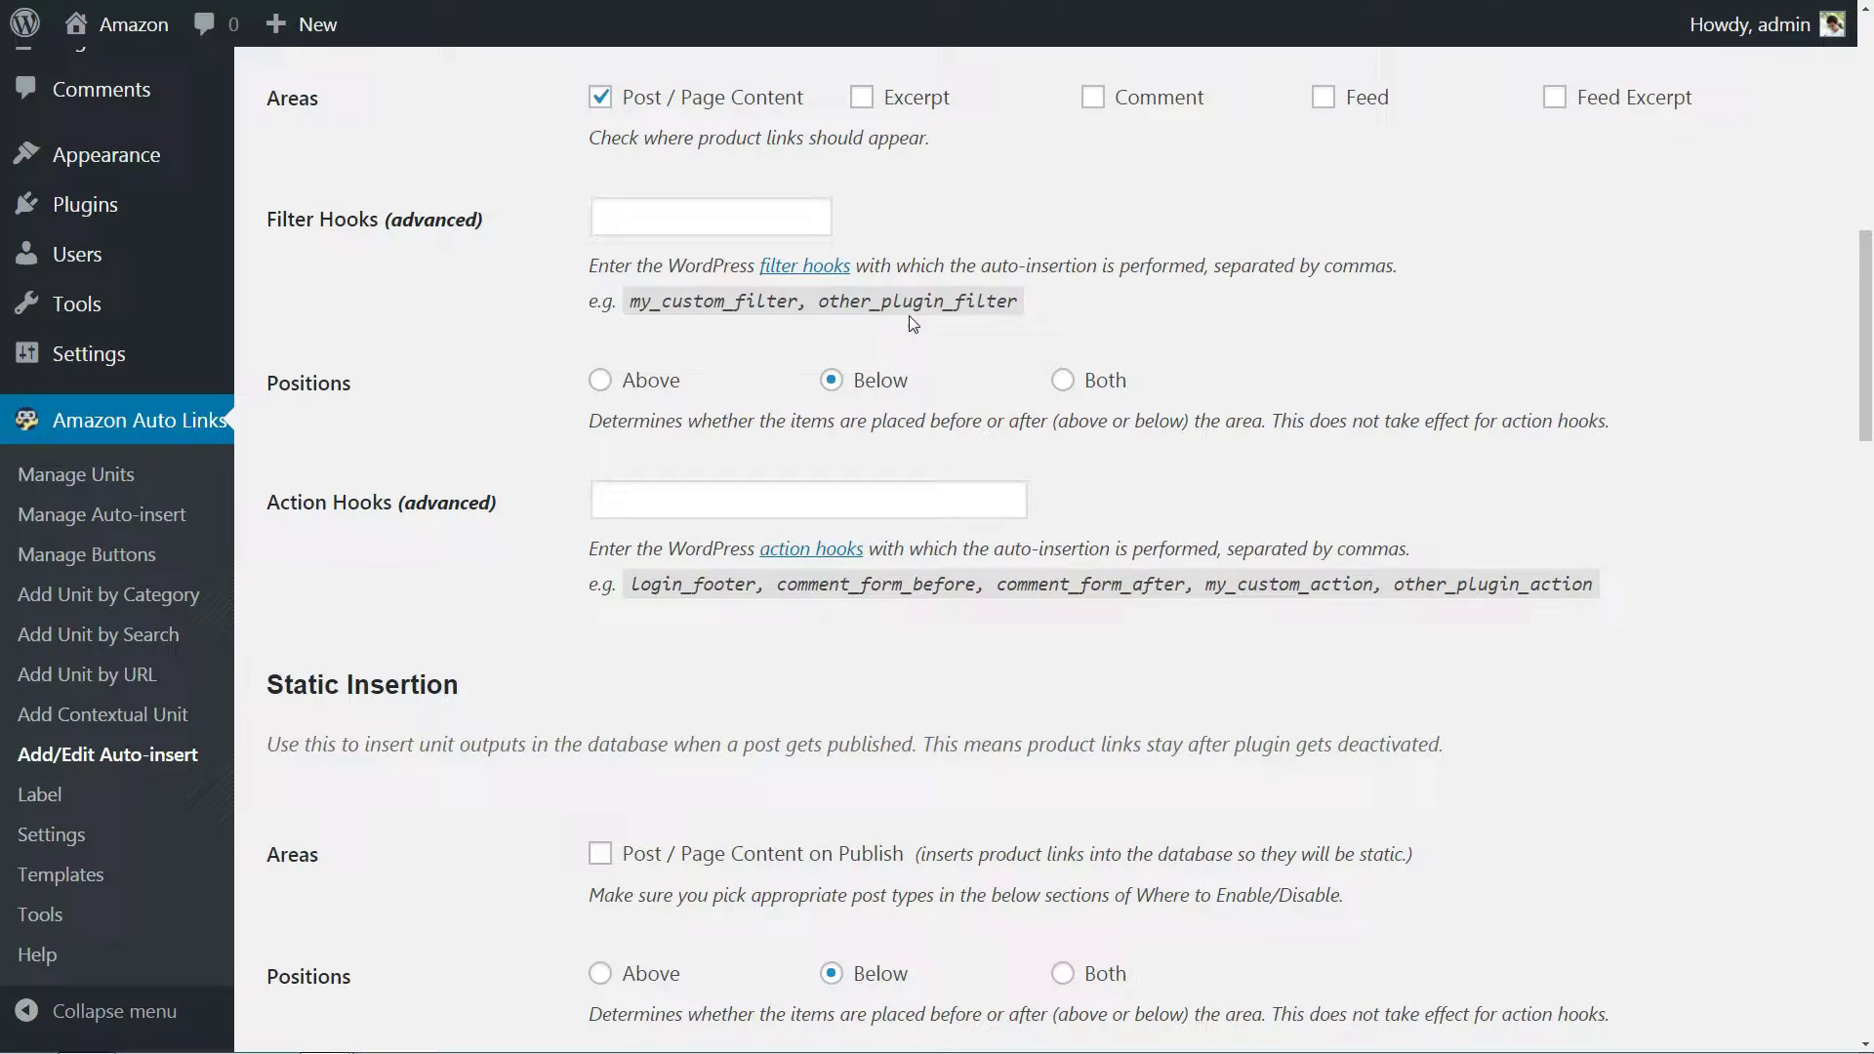
scroll(910, 322, down, 9)
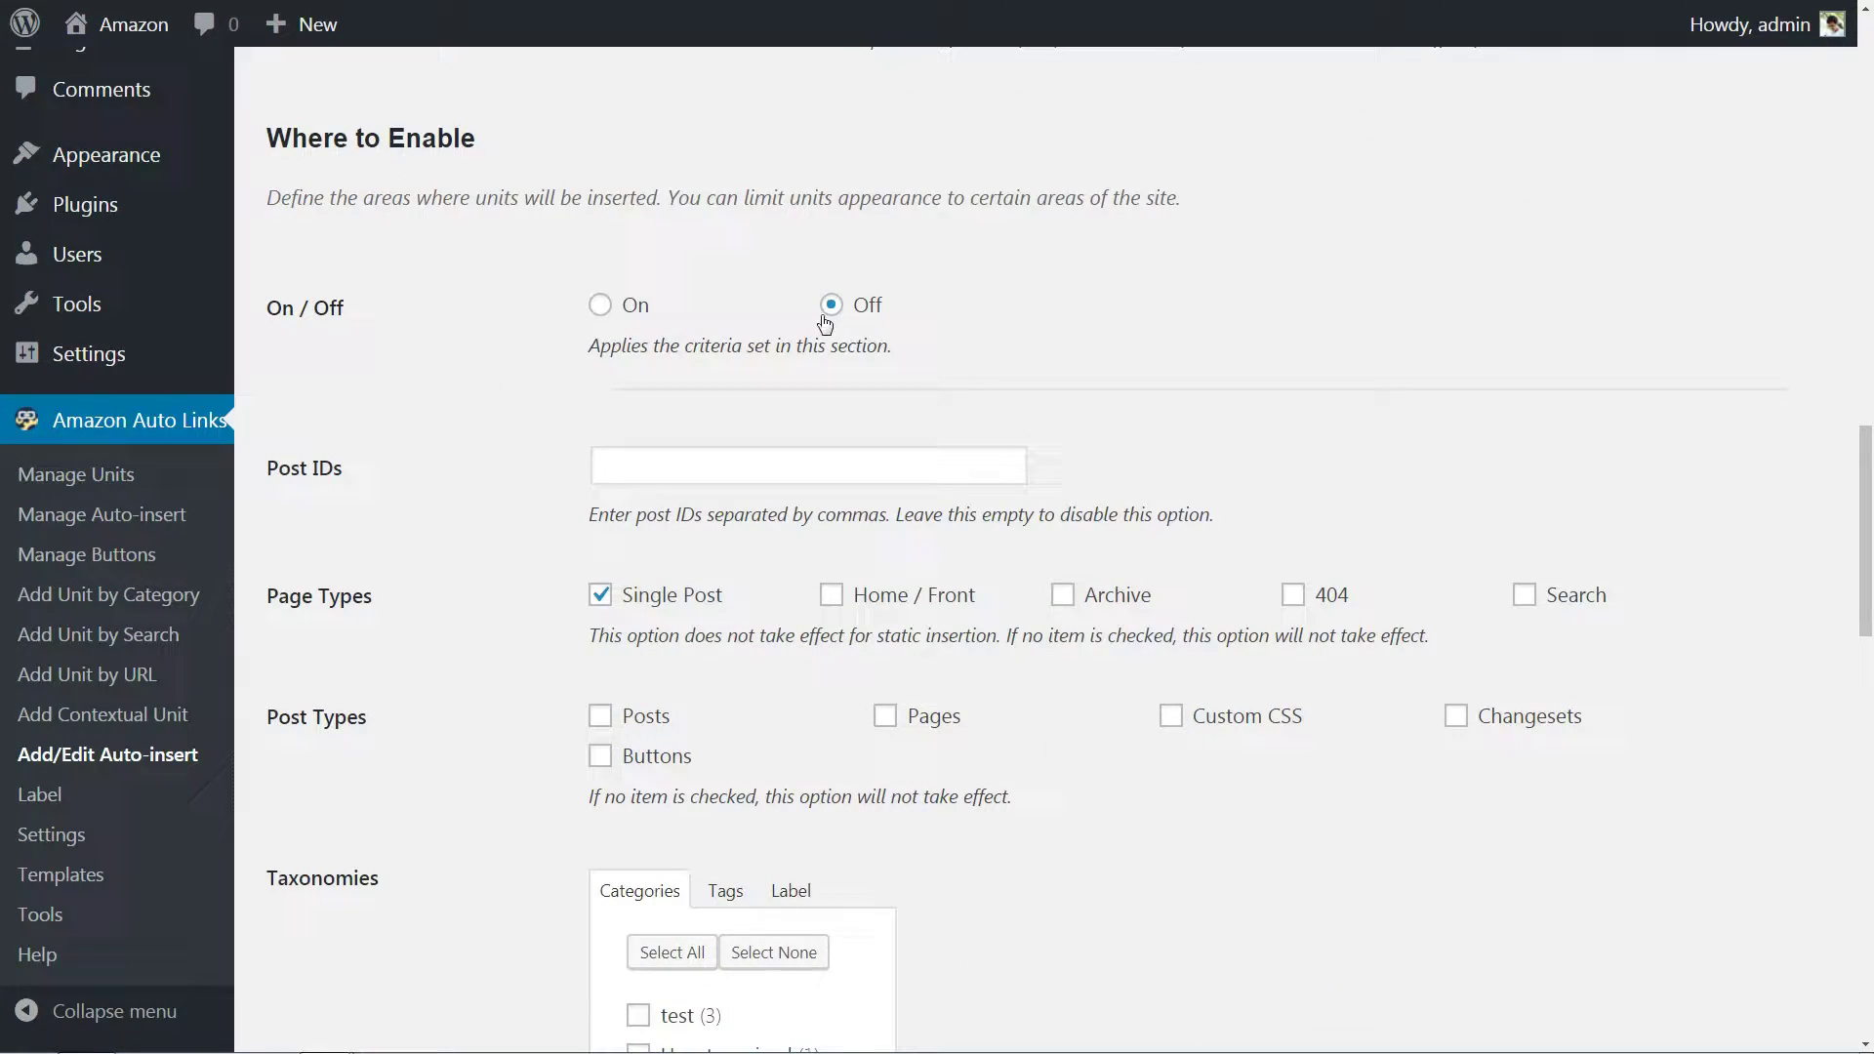
Limit the Toys auto-insert to the test category and save it.
click(599, 305)
click(832, 306)
scroll(1017, 389, down, 2)
scroll(820, 552, down, 3)
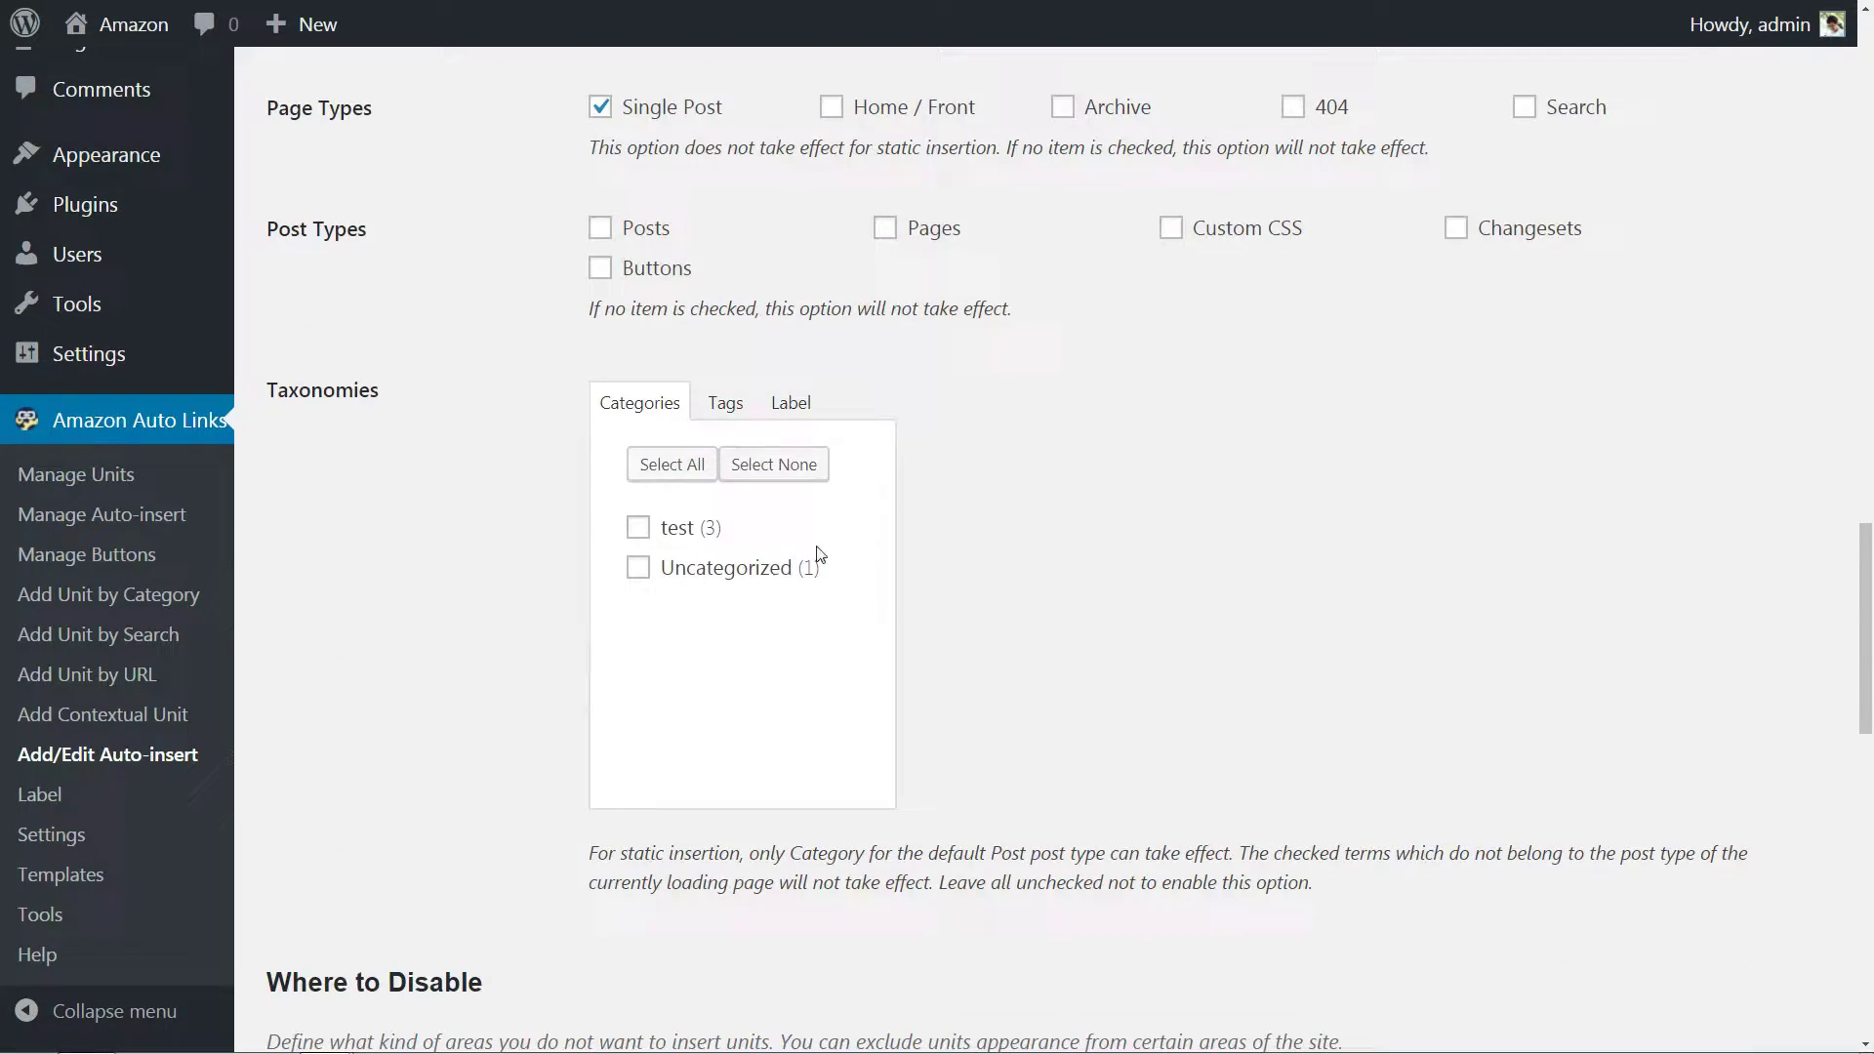
click(638, 528)
scroll(878, 612, down, 1)
scroll(878, 612, down, 8)
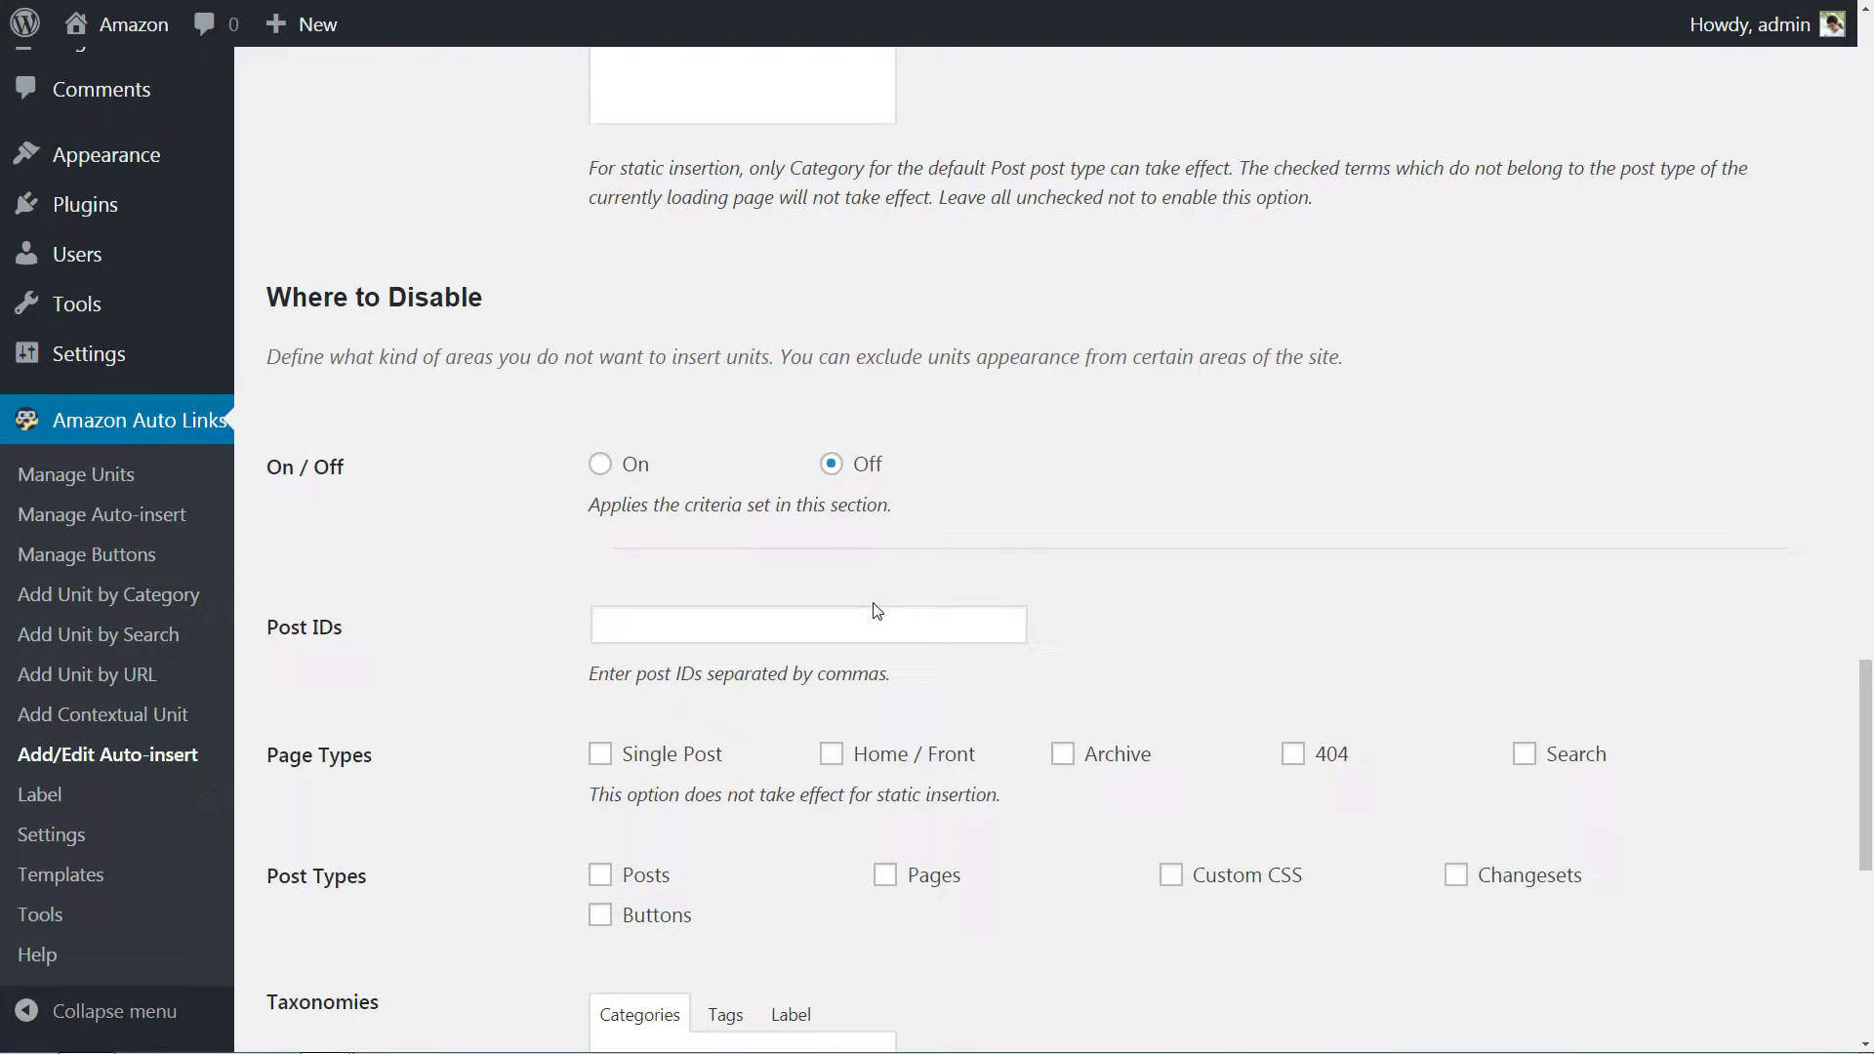
scroll(873, 603, down, 6)
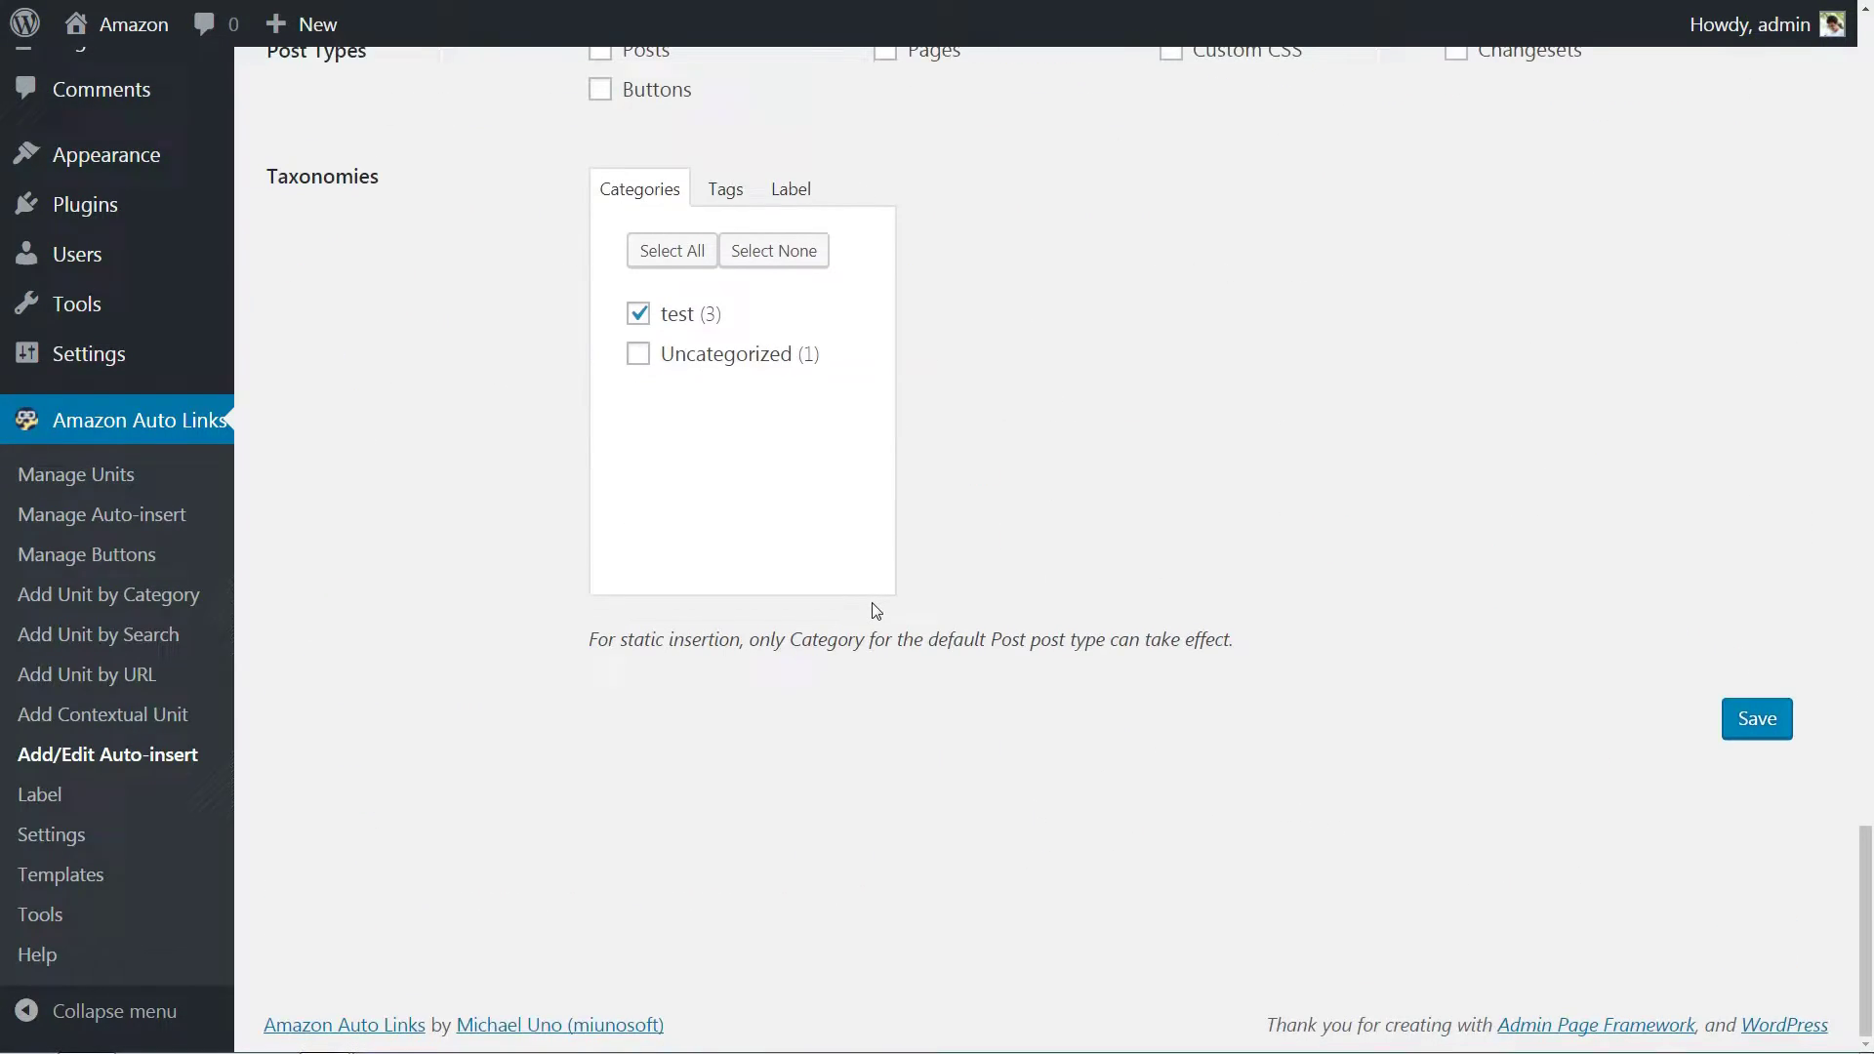
click(1740, 718)
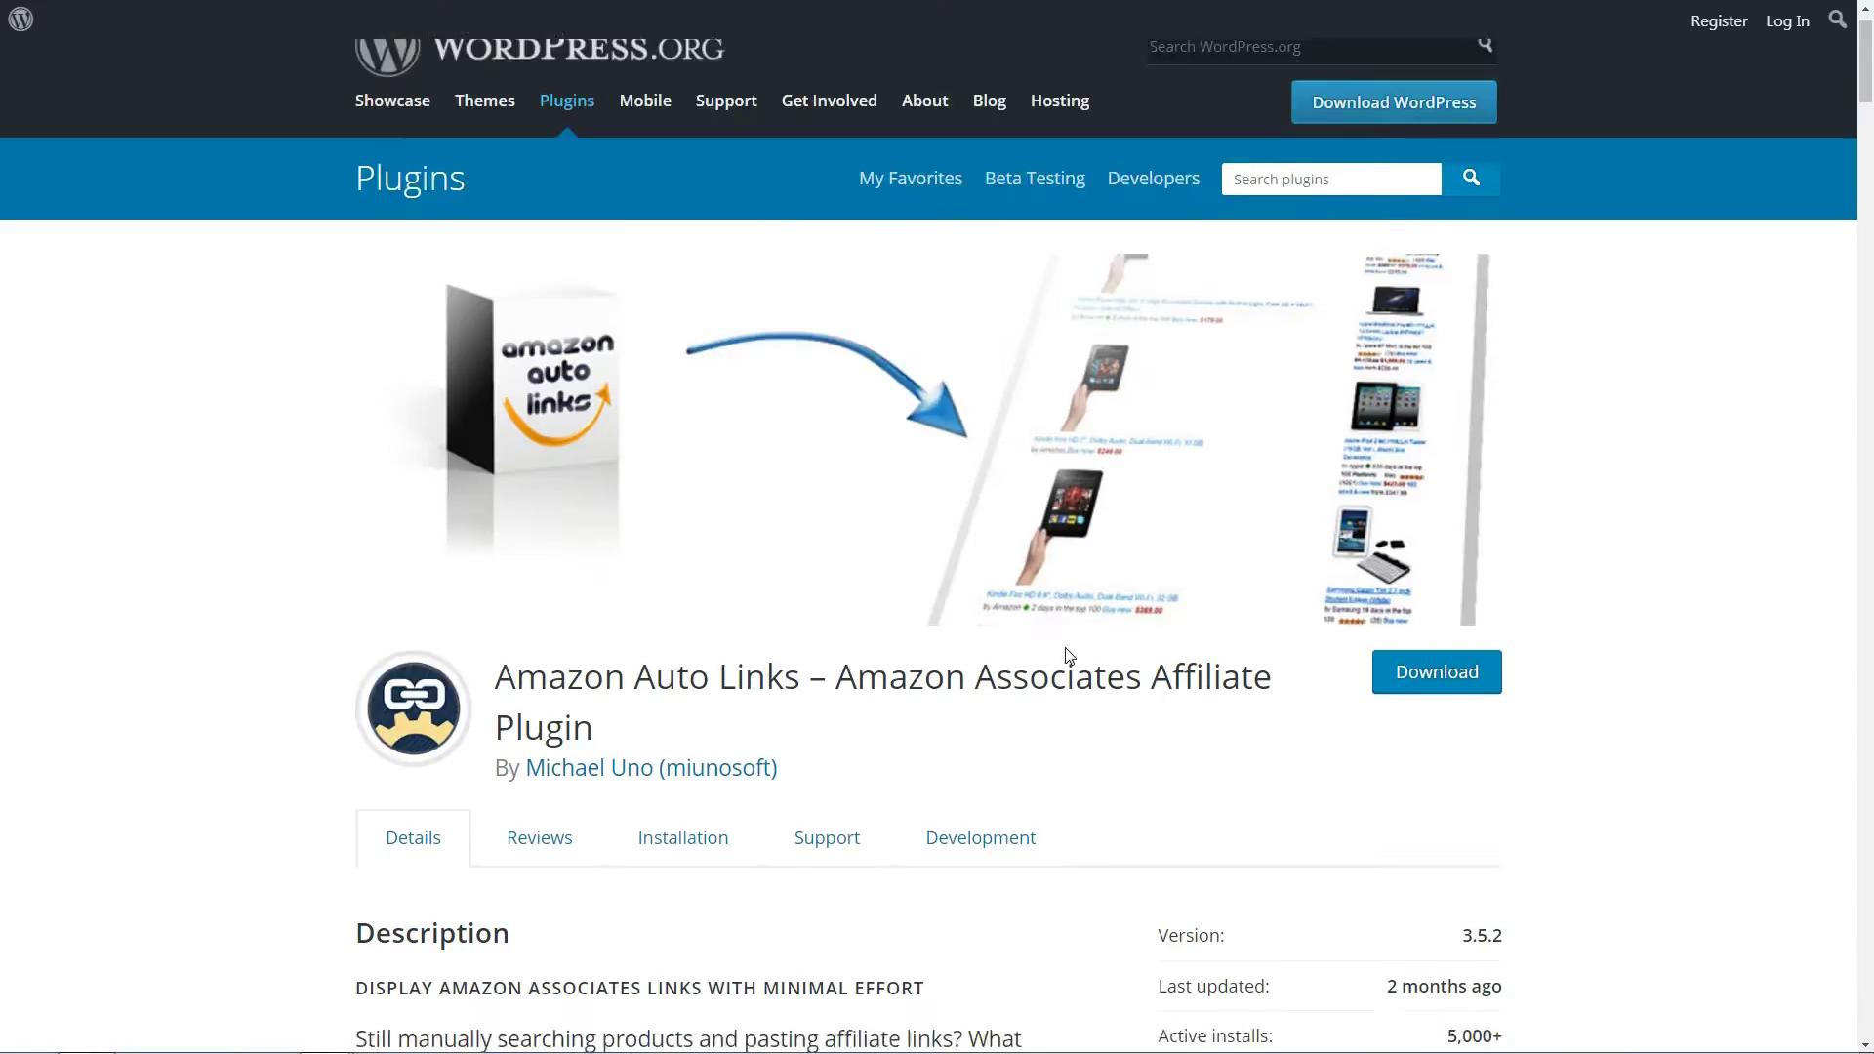
Scroll through the Amazon Auto Links plugin details.
scroll(1071, 658, down, 15)
scroll(1069, 657, down, 10)
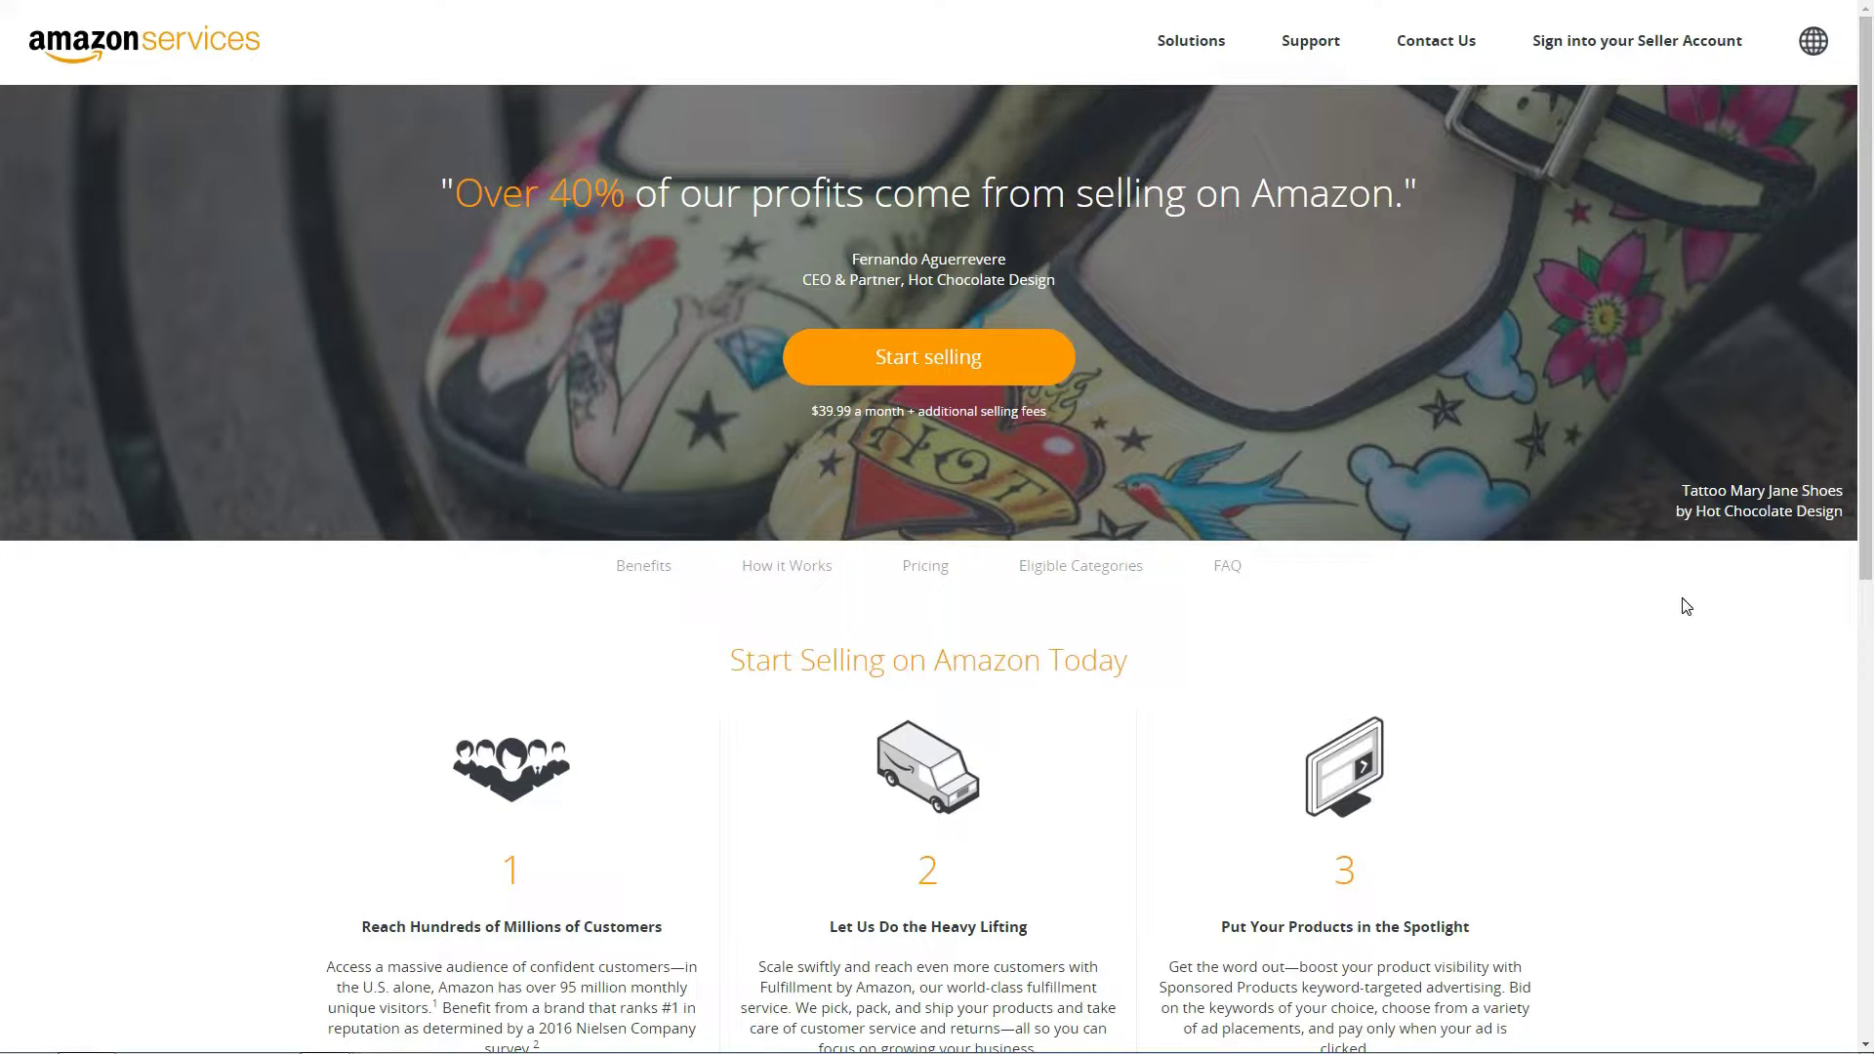
Scroll the plugin search results to WP-Lister Lite for Amazon.
drag(1868, 553, 1868, 295)
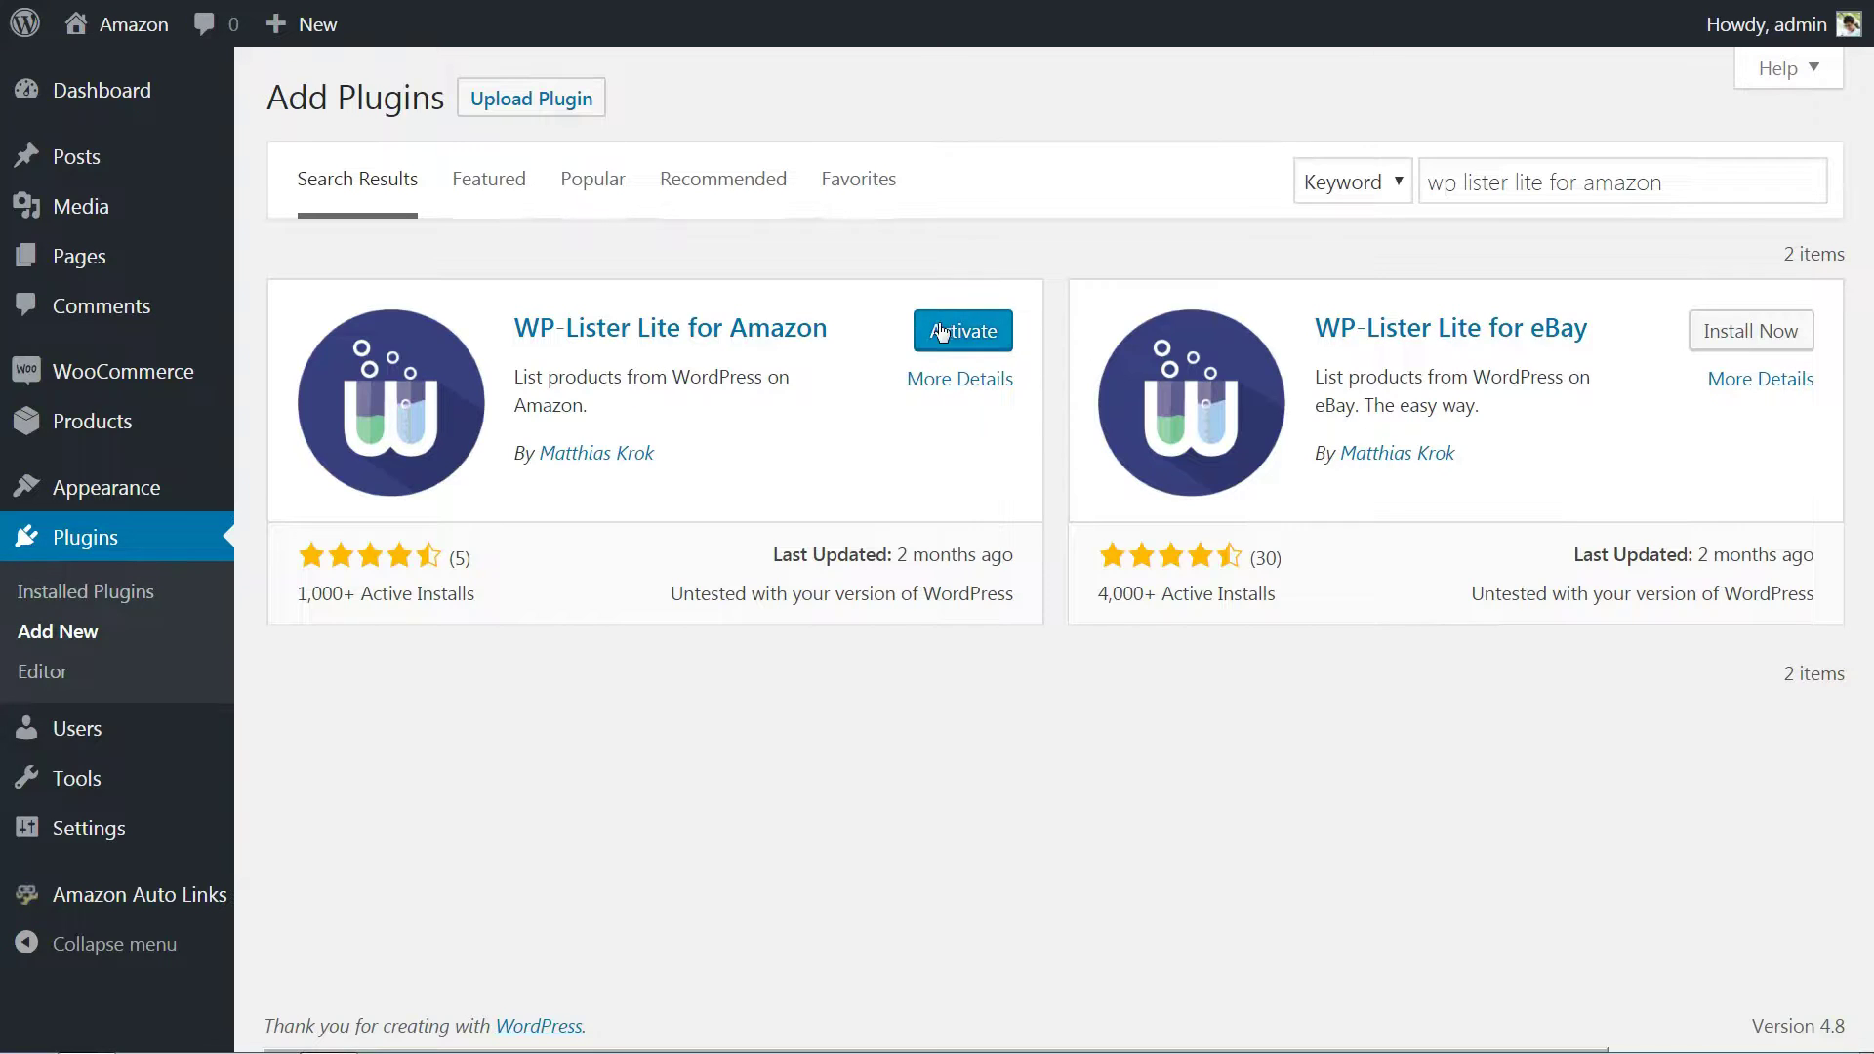
Activate WP-Lister Lite for Amazon and check its new Amazon admin menu.
click(945, 332)
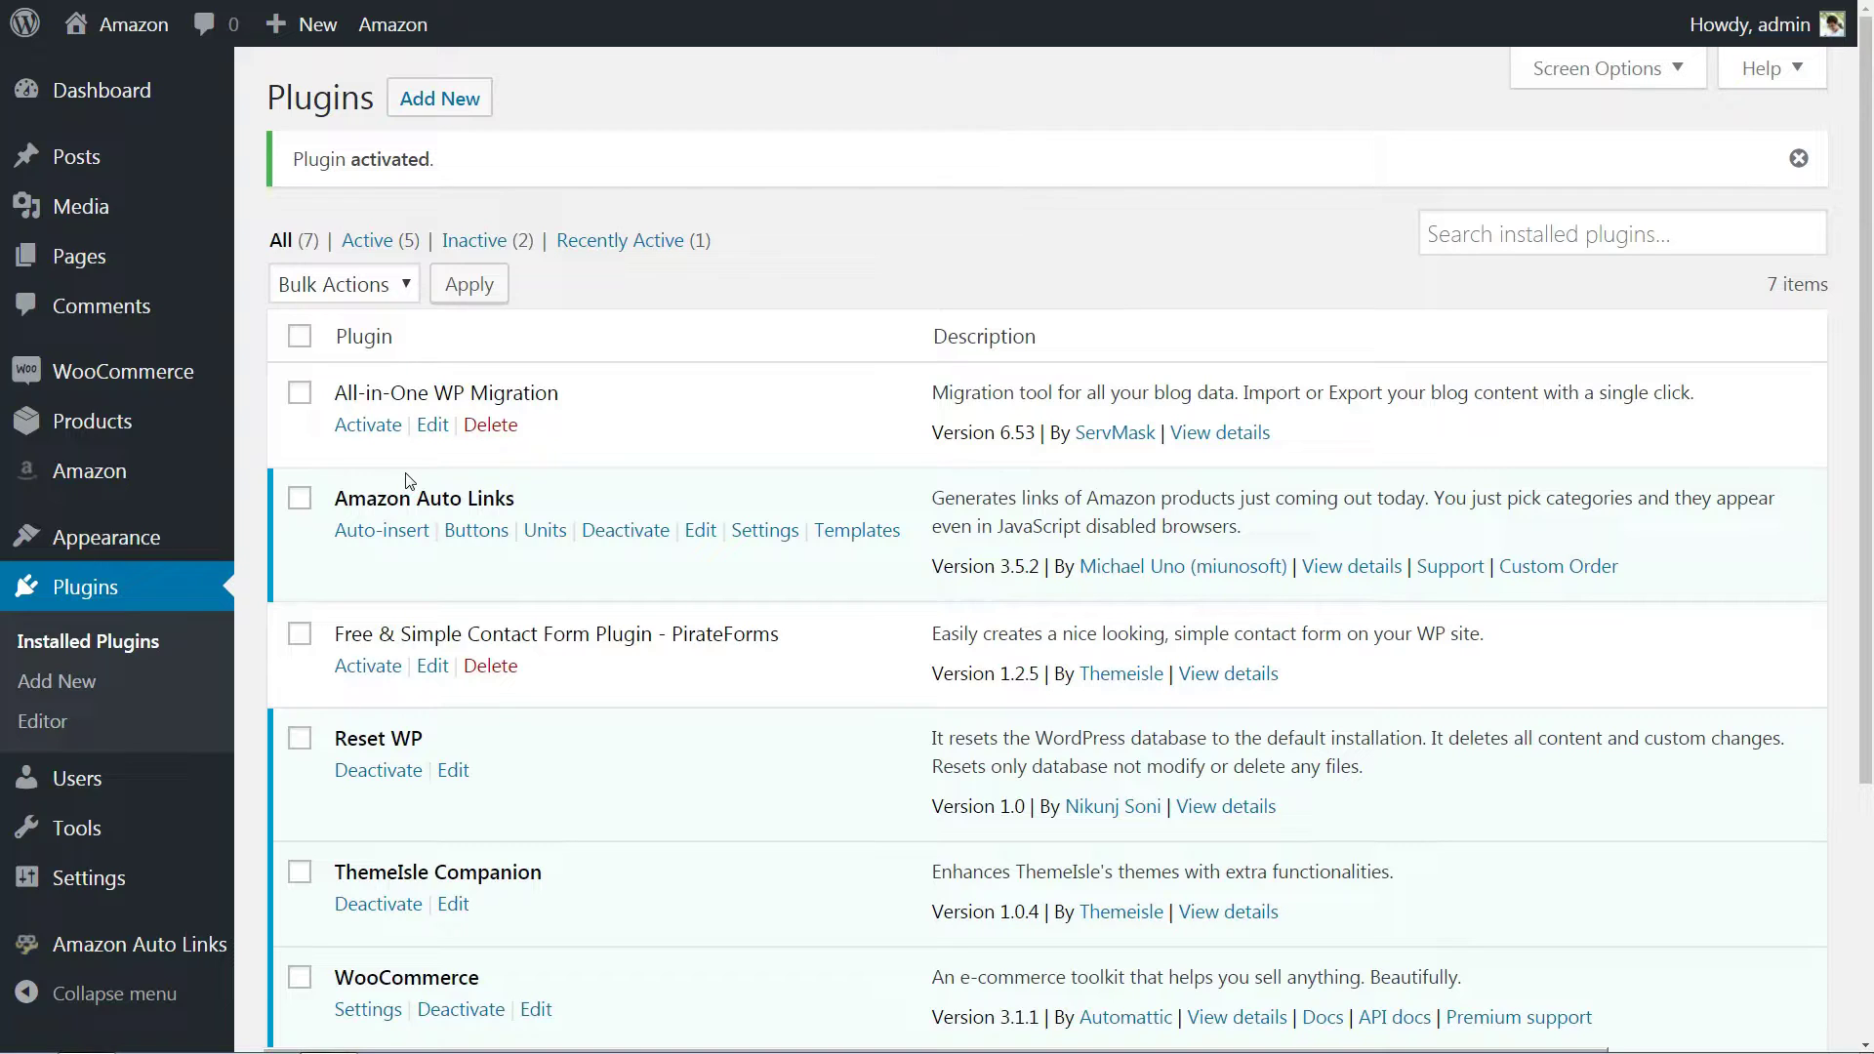
mouse_move(130, 477)
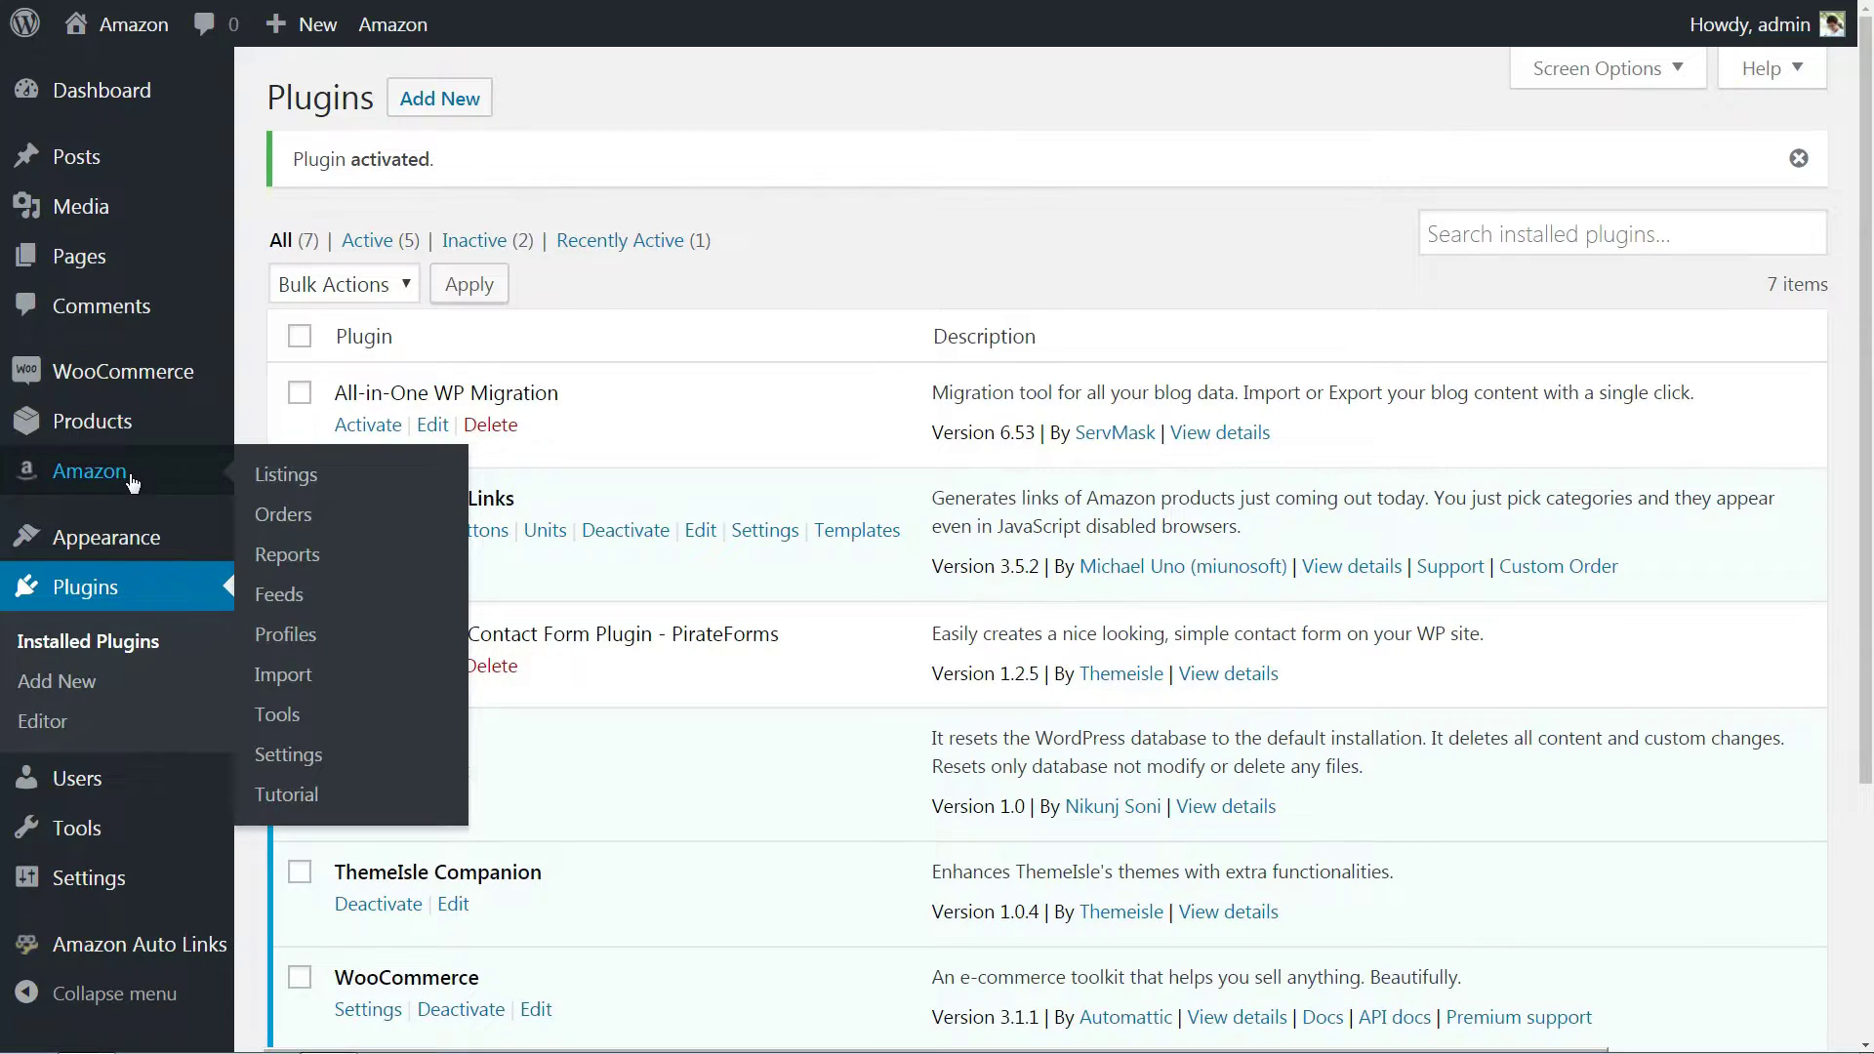
In WP-Lister's Amazon account settings, choose United States as the Amazon marketplace.
click(291, 757)
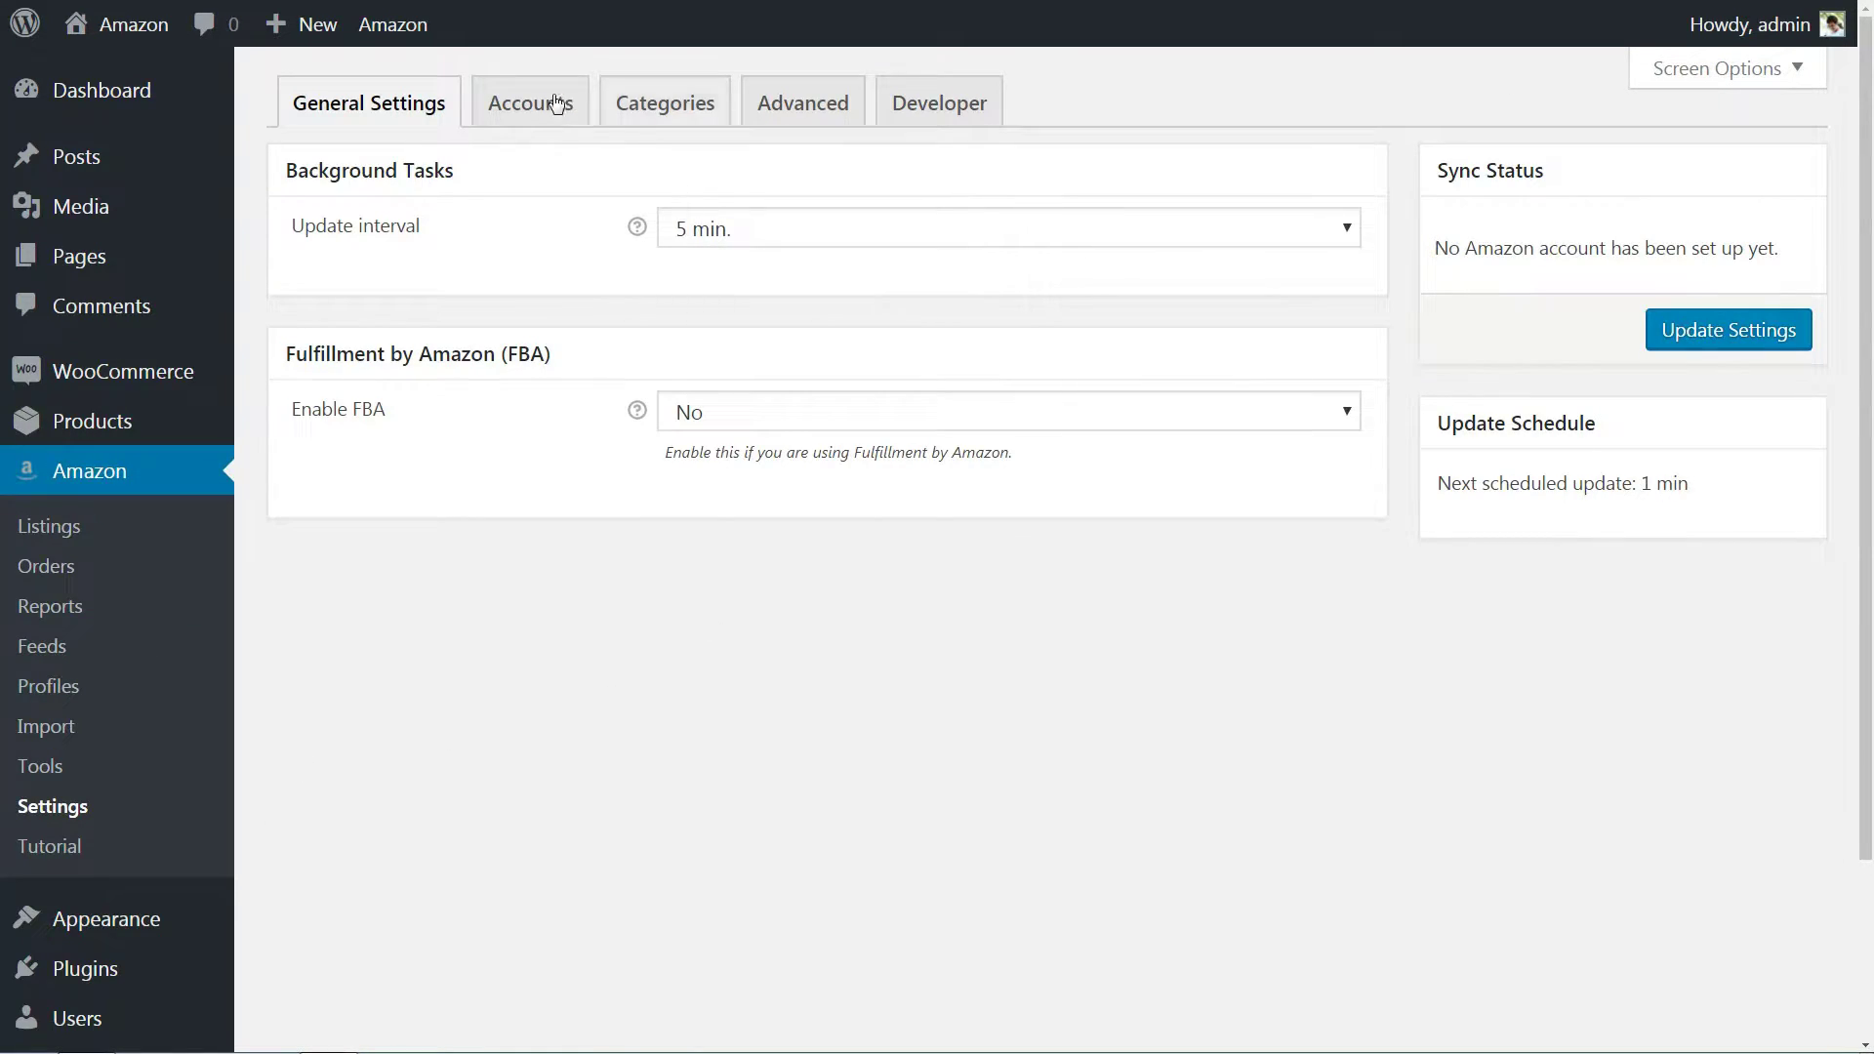
click(543, 103)
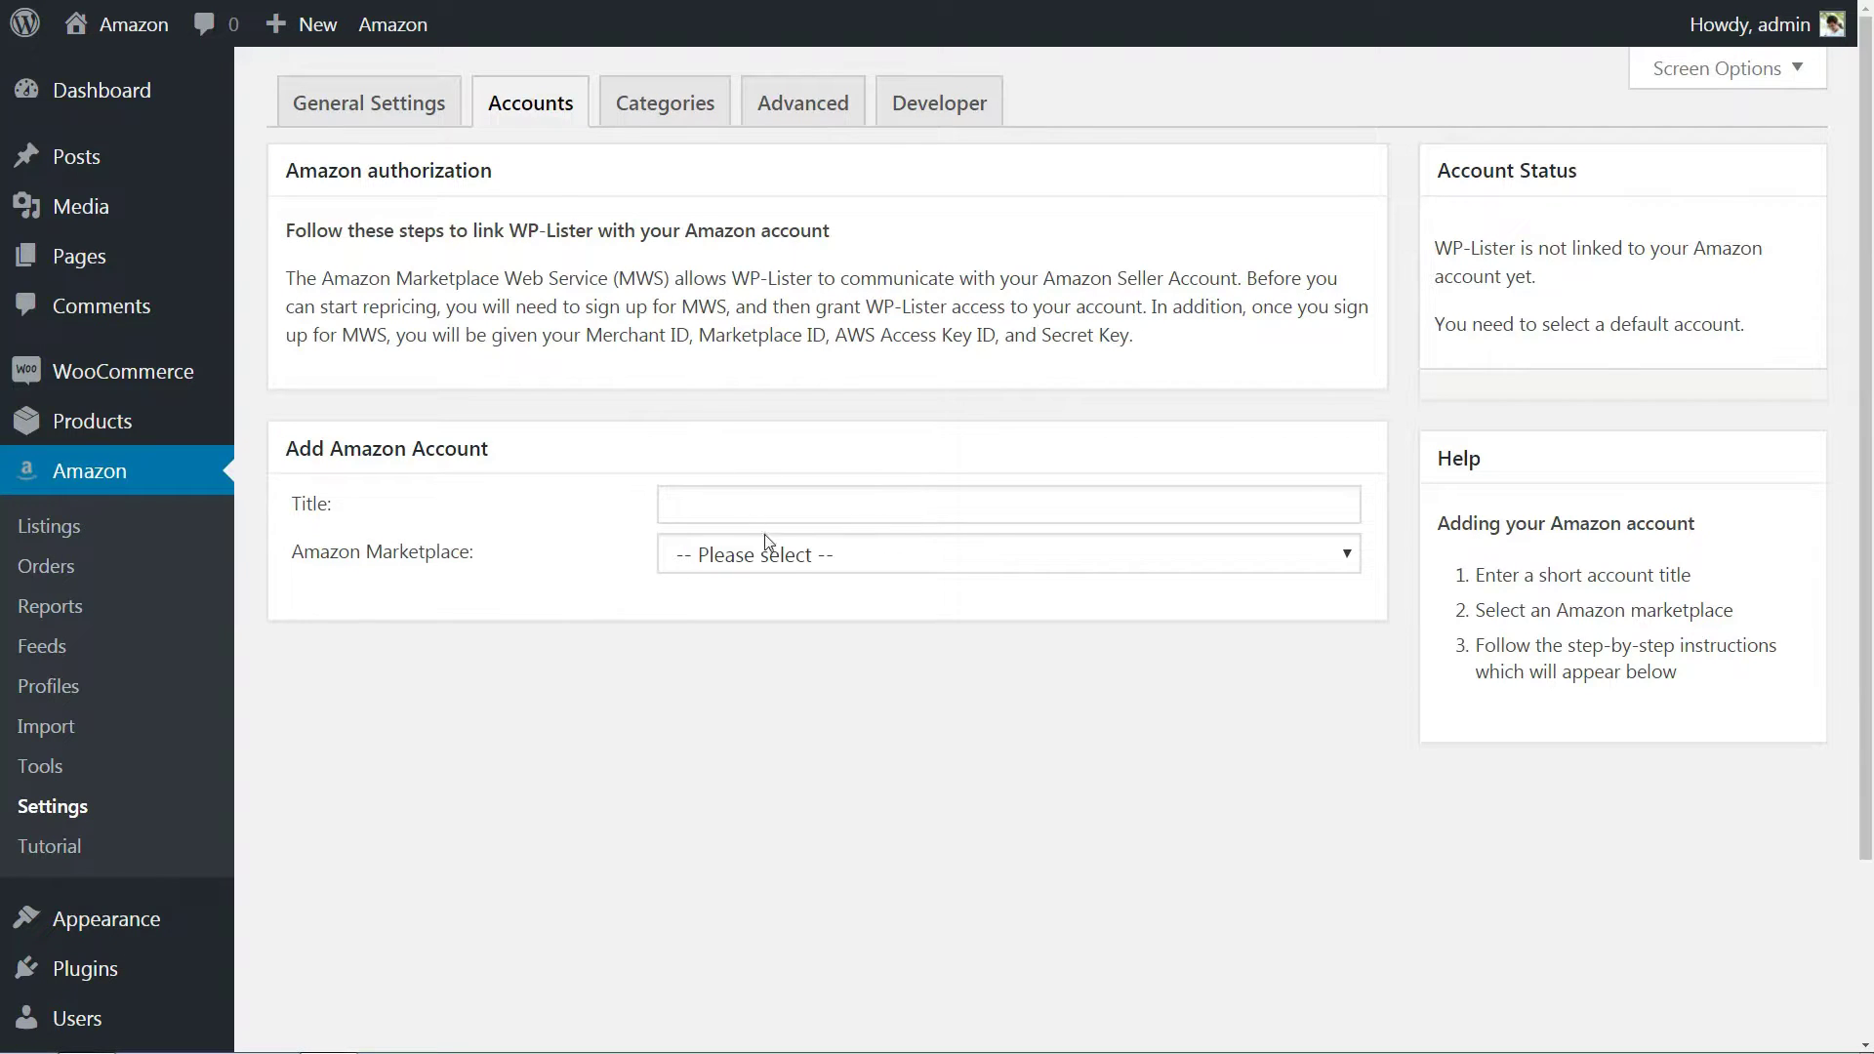
click(785, 568)
click(786, 618)
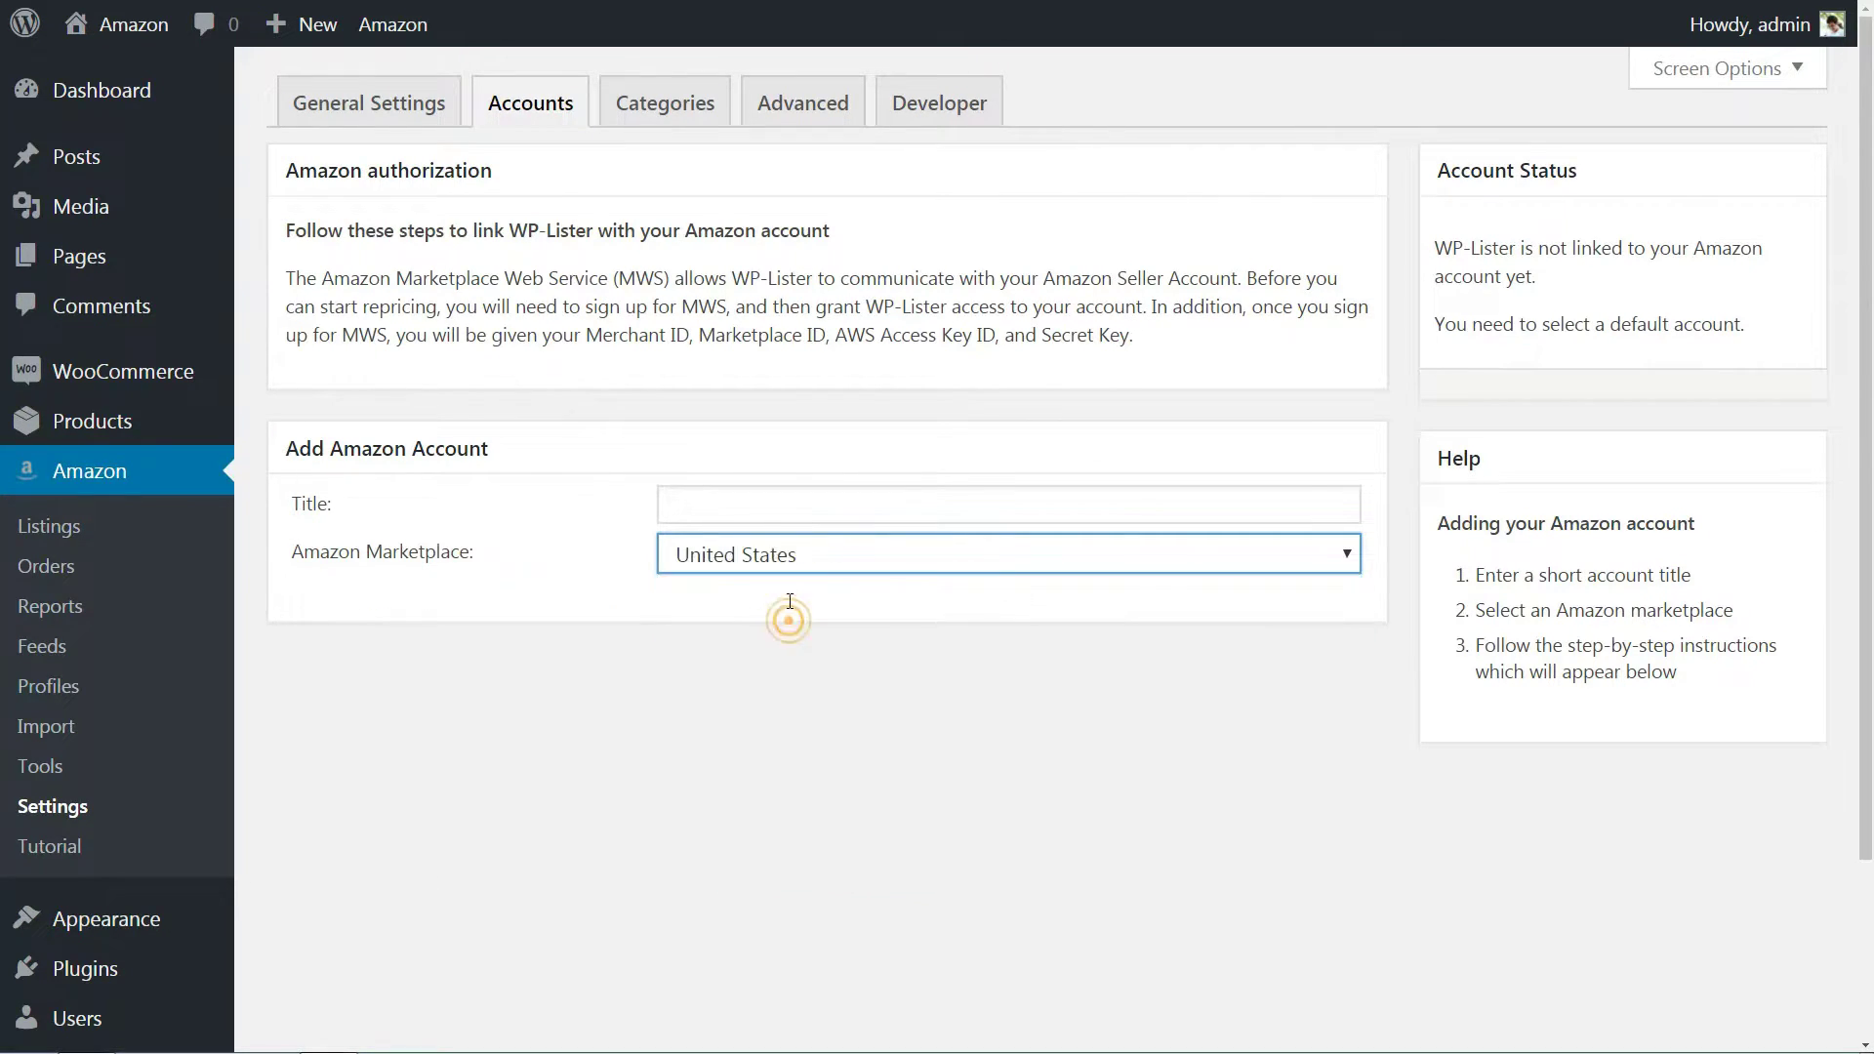
Title the new account 'Test' and step through the Merchant ID, Marketplace ID, AWS Access Key ID and Secret Key fields.
click(757, 512)
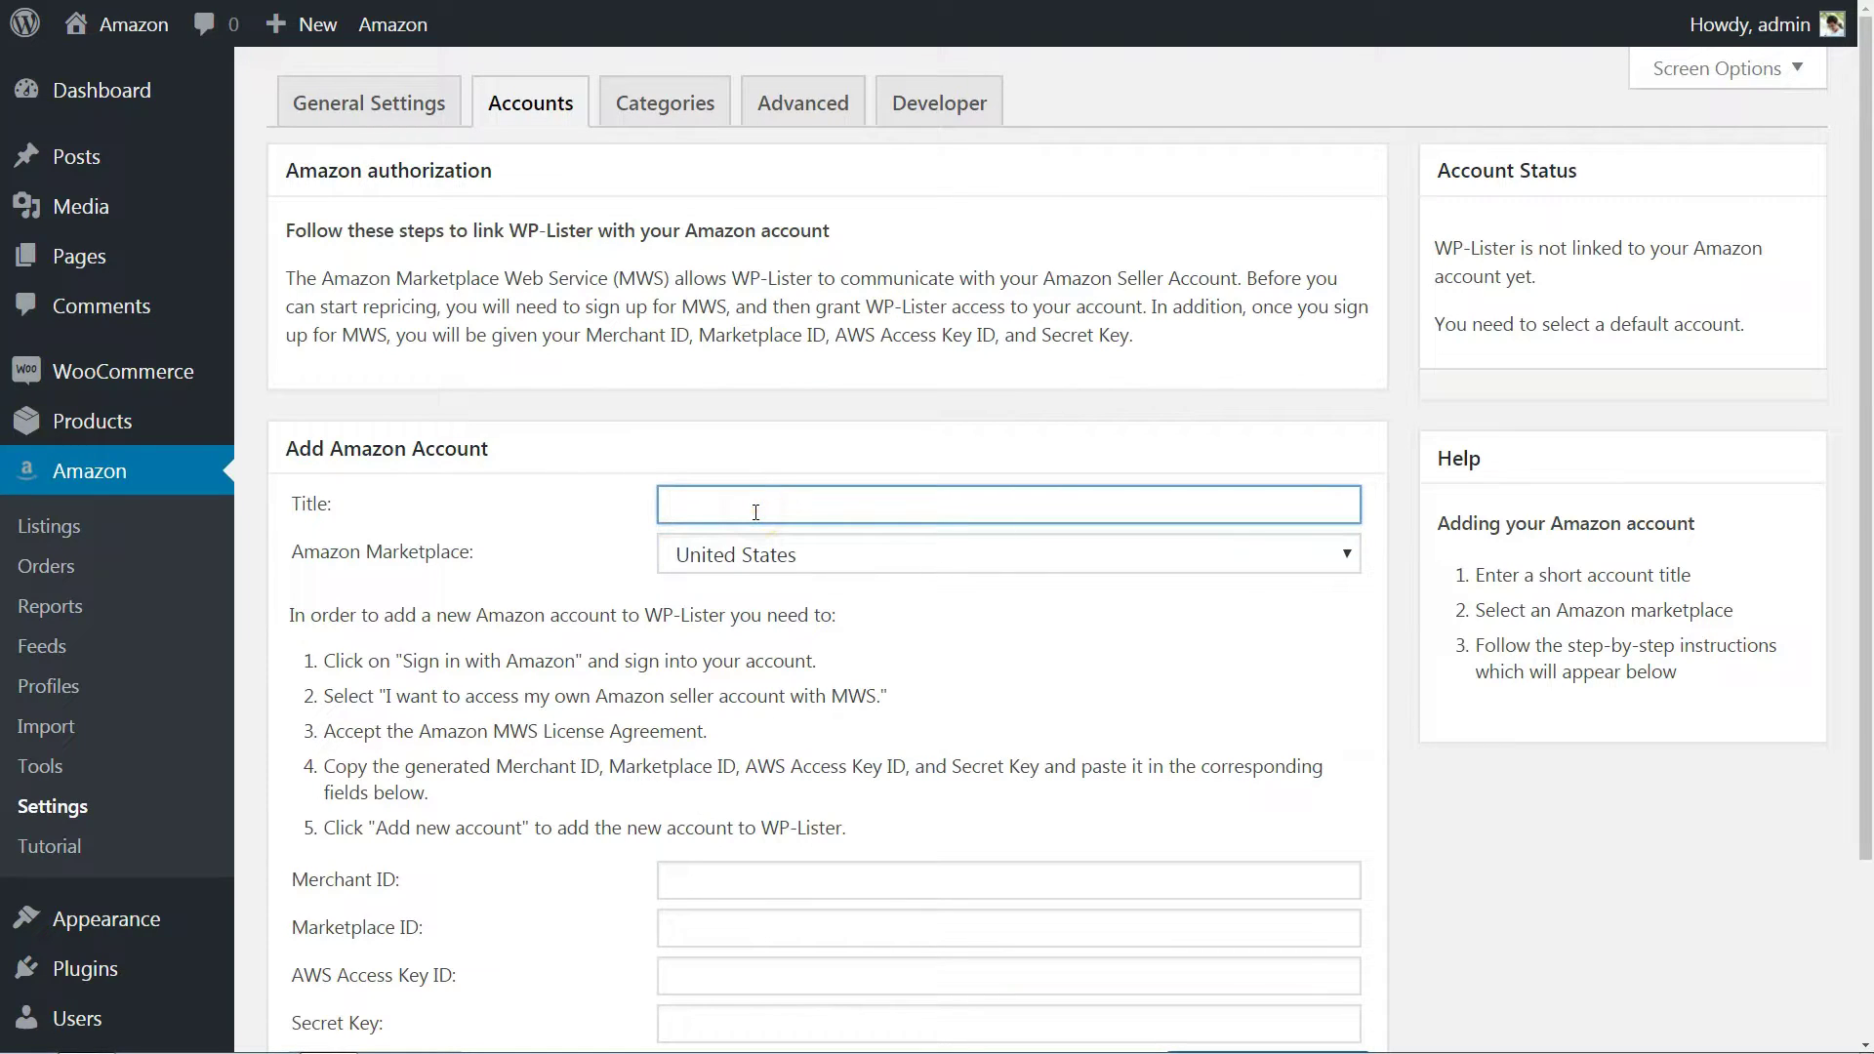
text(Test)
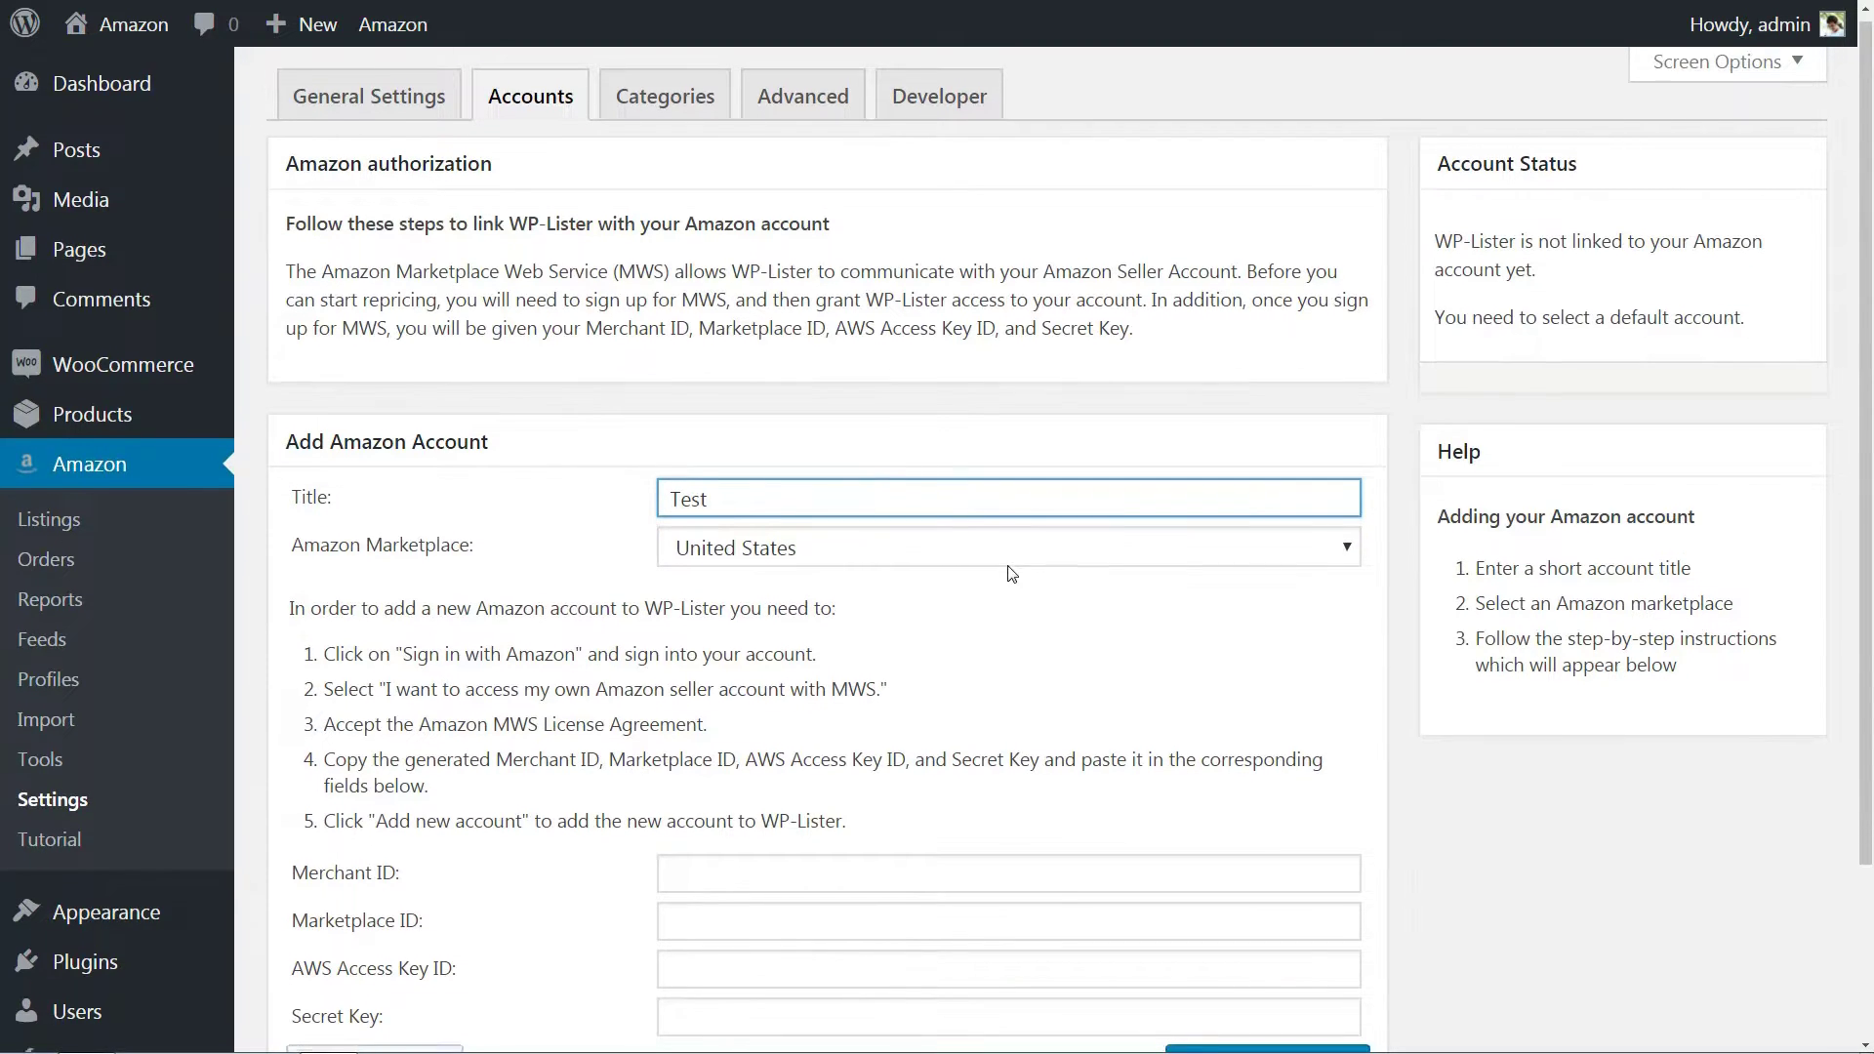
scroll(976, 546, down, 3)
click(760, 650)
click(714, 704)
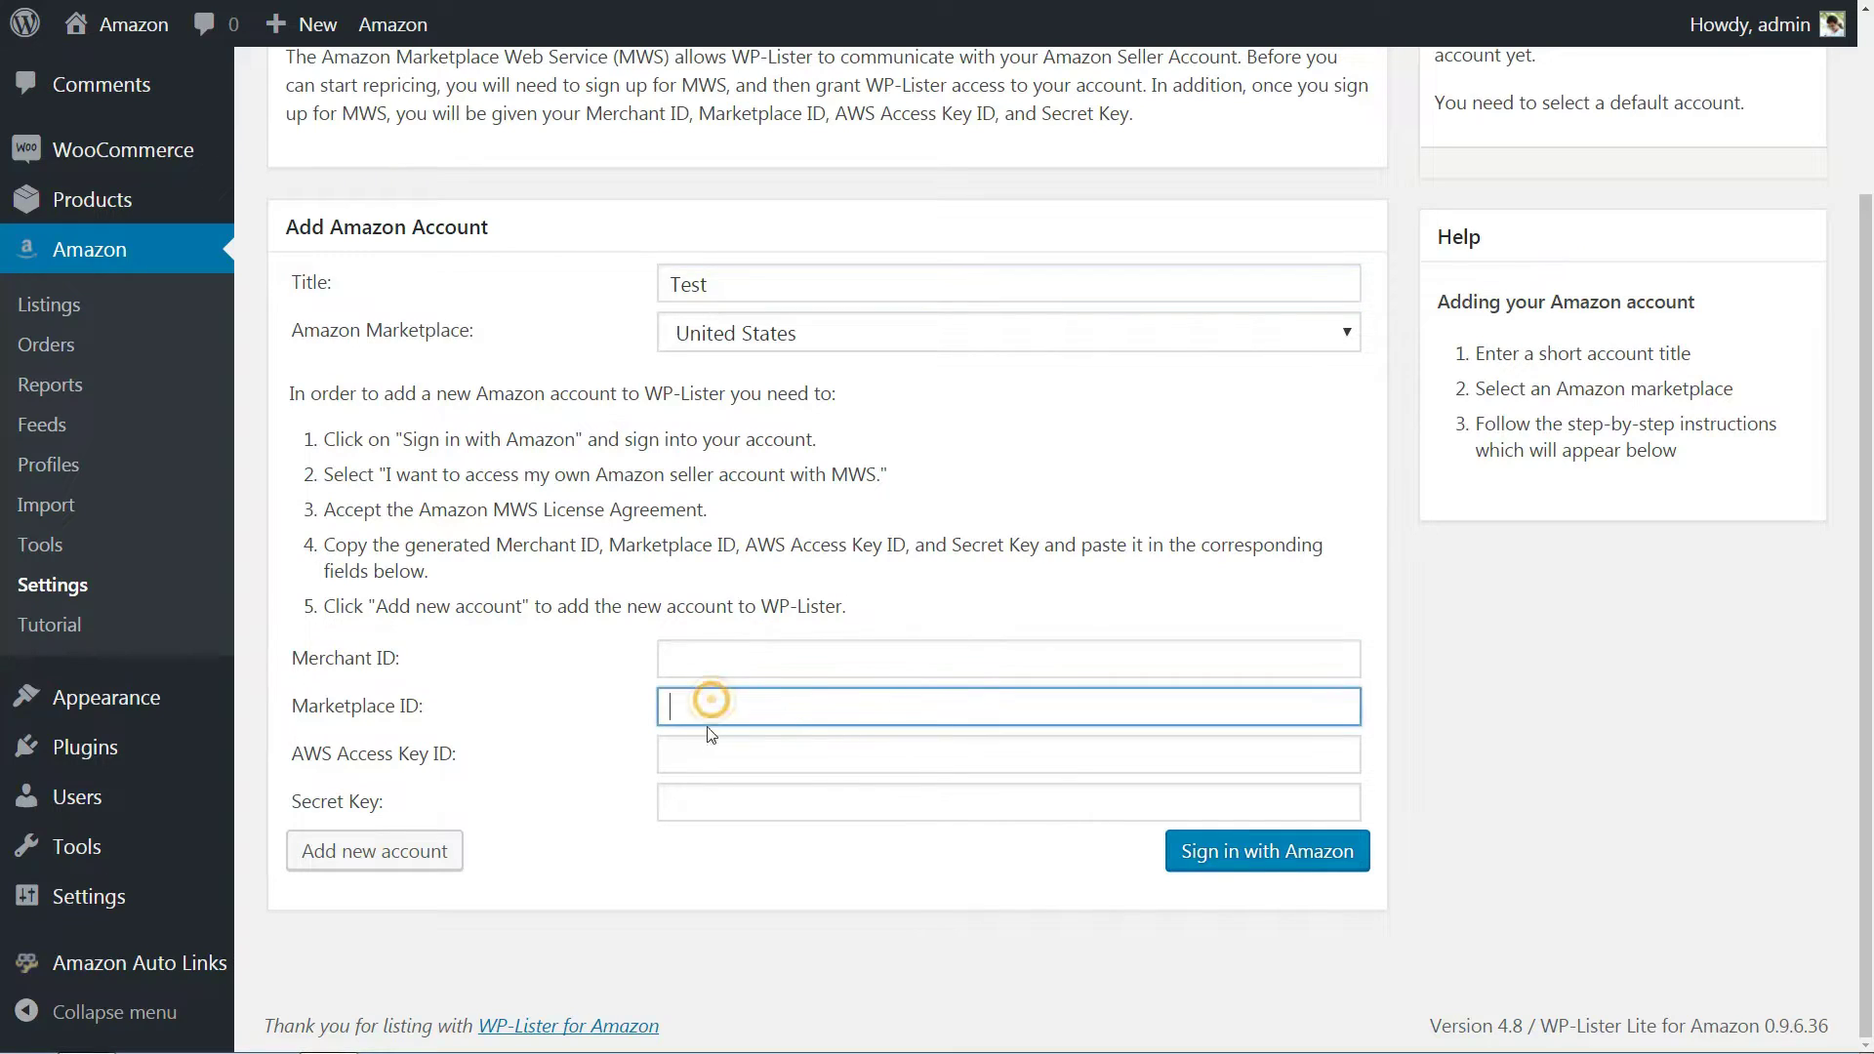
click(703, 751)
click(699, 799)
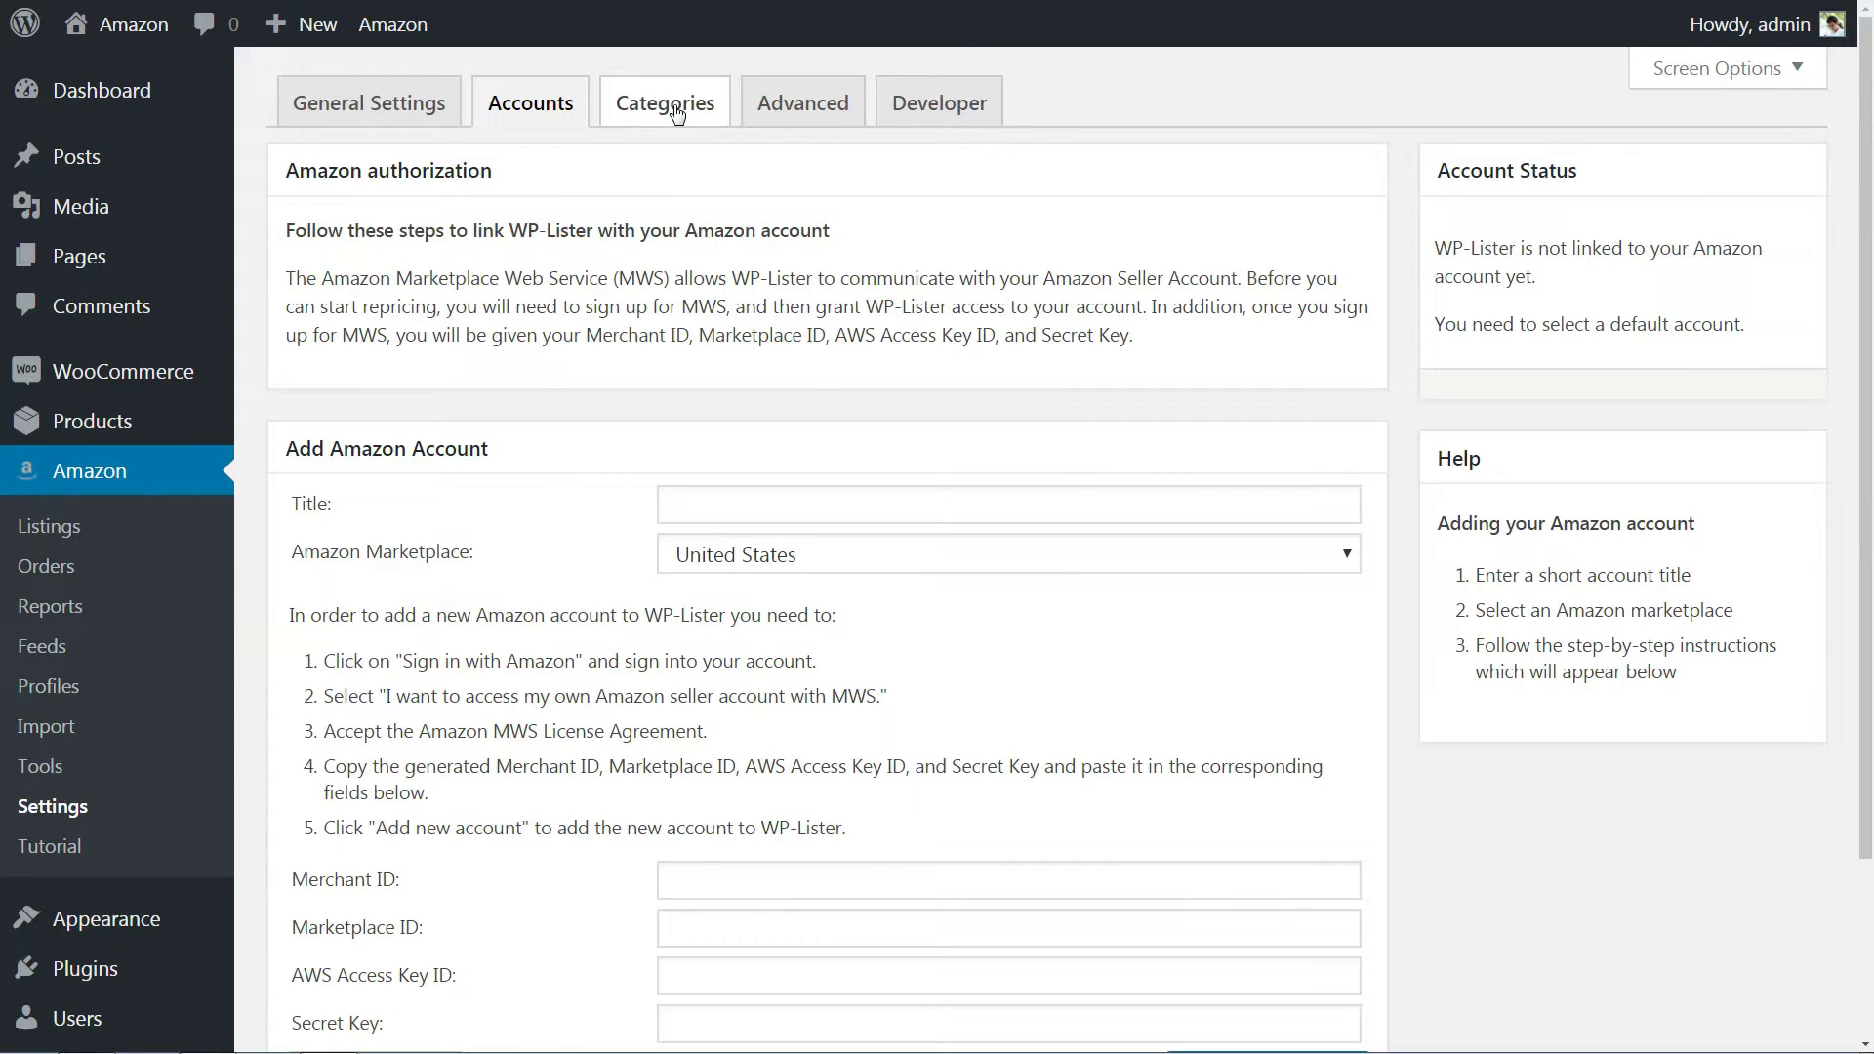
Tick the Baby, Musical Instruments and Pet Supplies amazon.com feed categories and apply the selection.
click(681, 115)
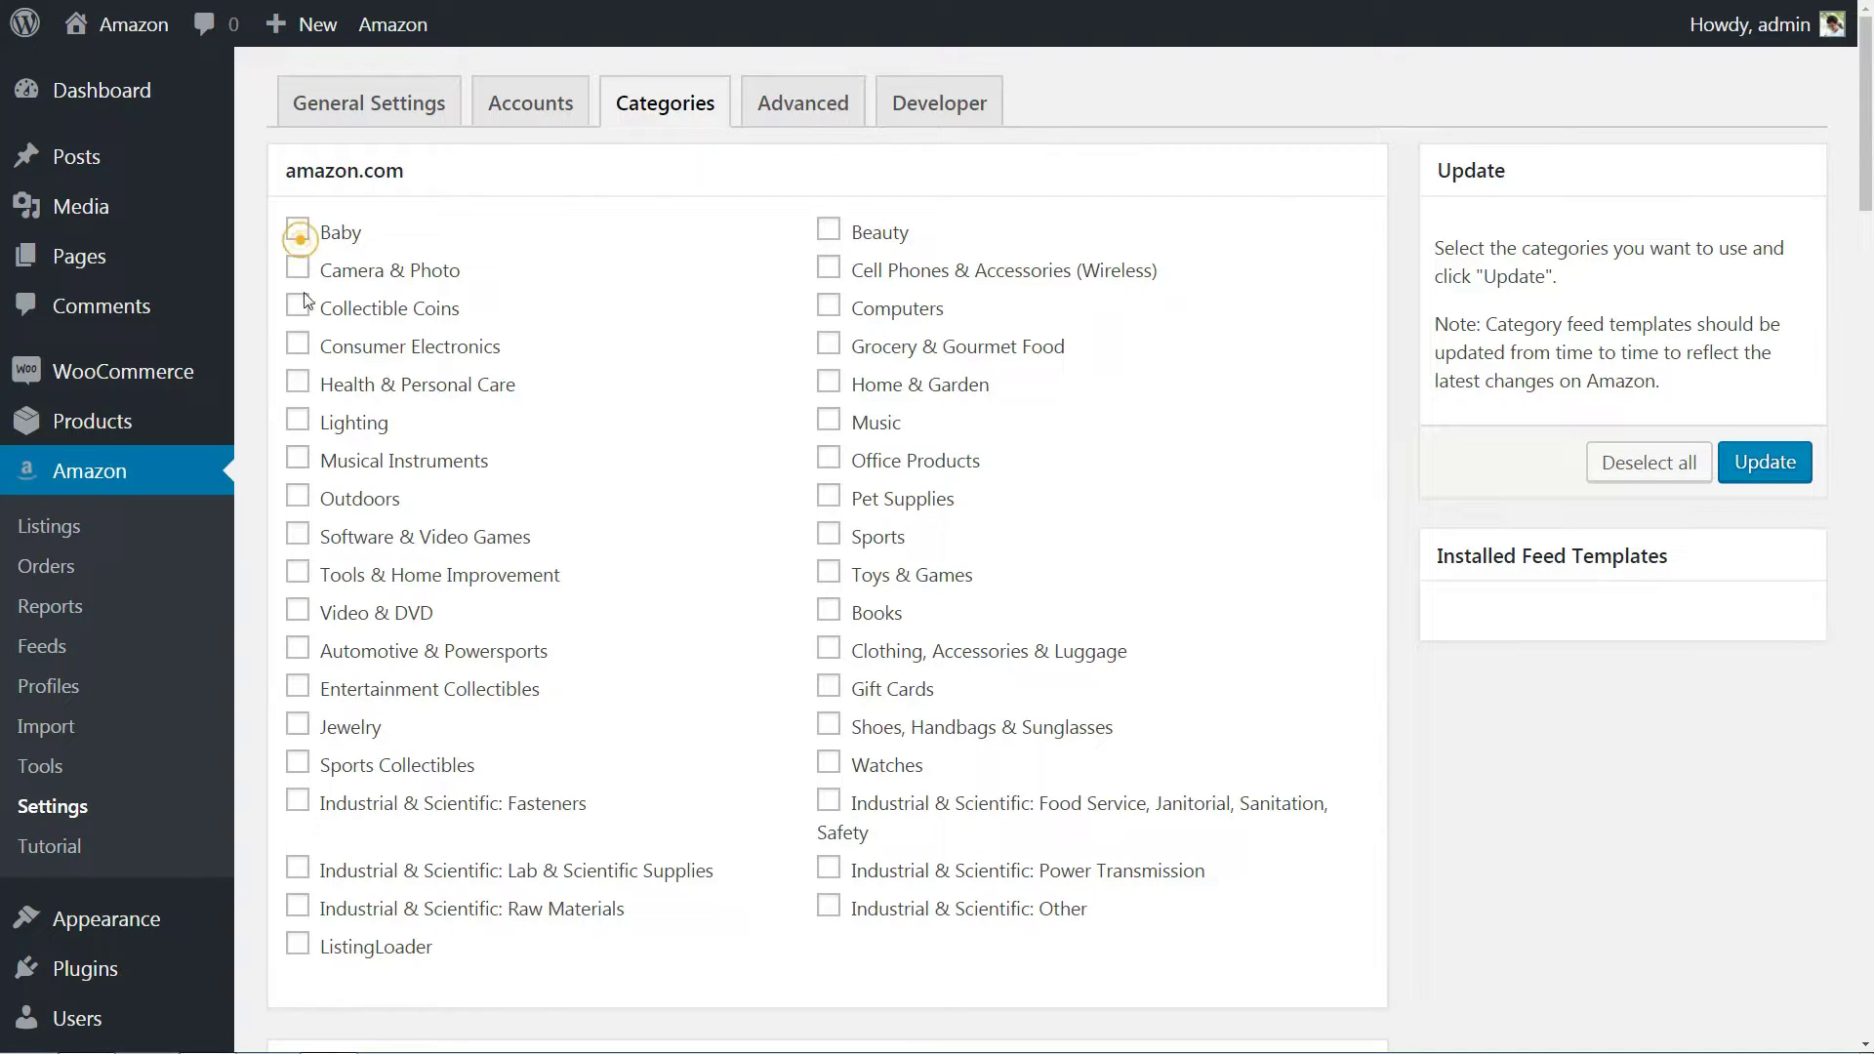
click(298, 230)
click(298, 457)
click(831, 497)
scroll(1035, 522, down, 4)
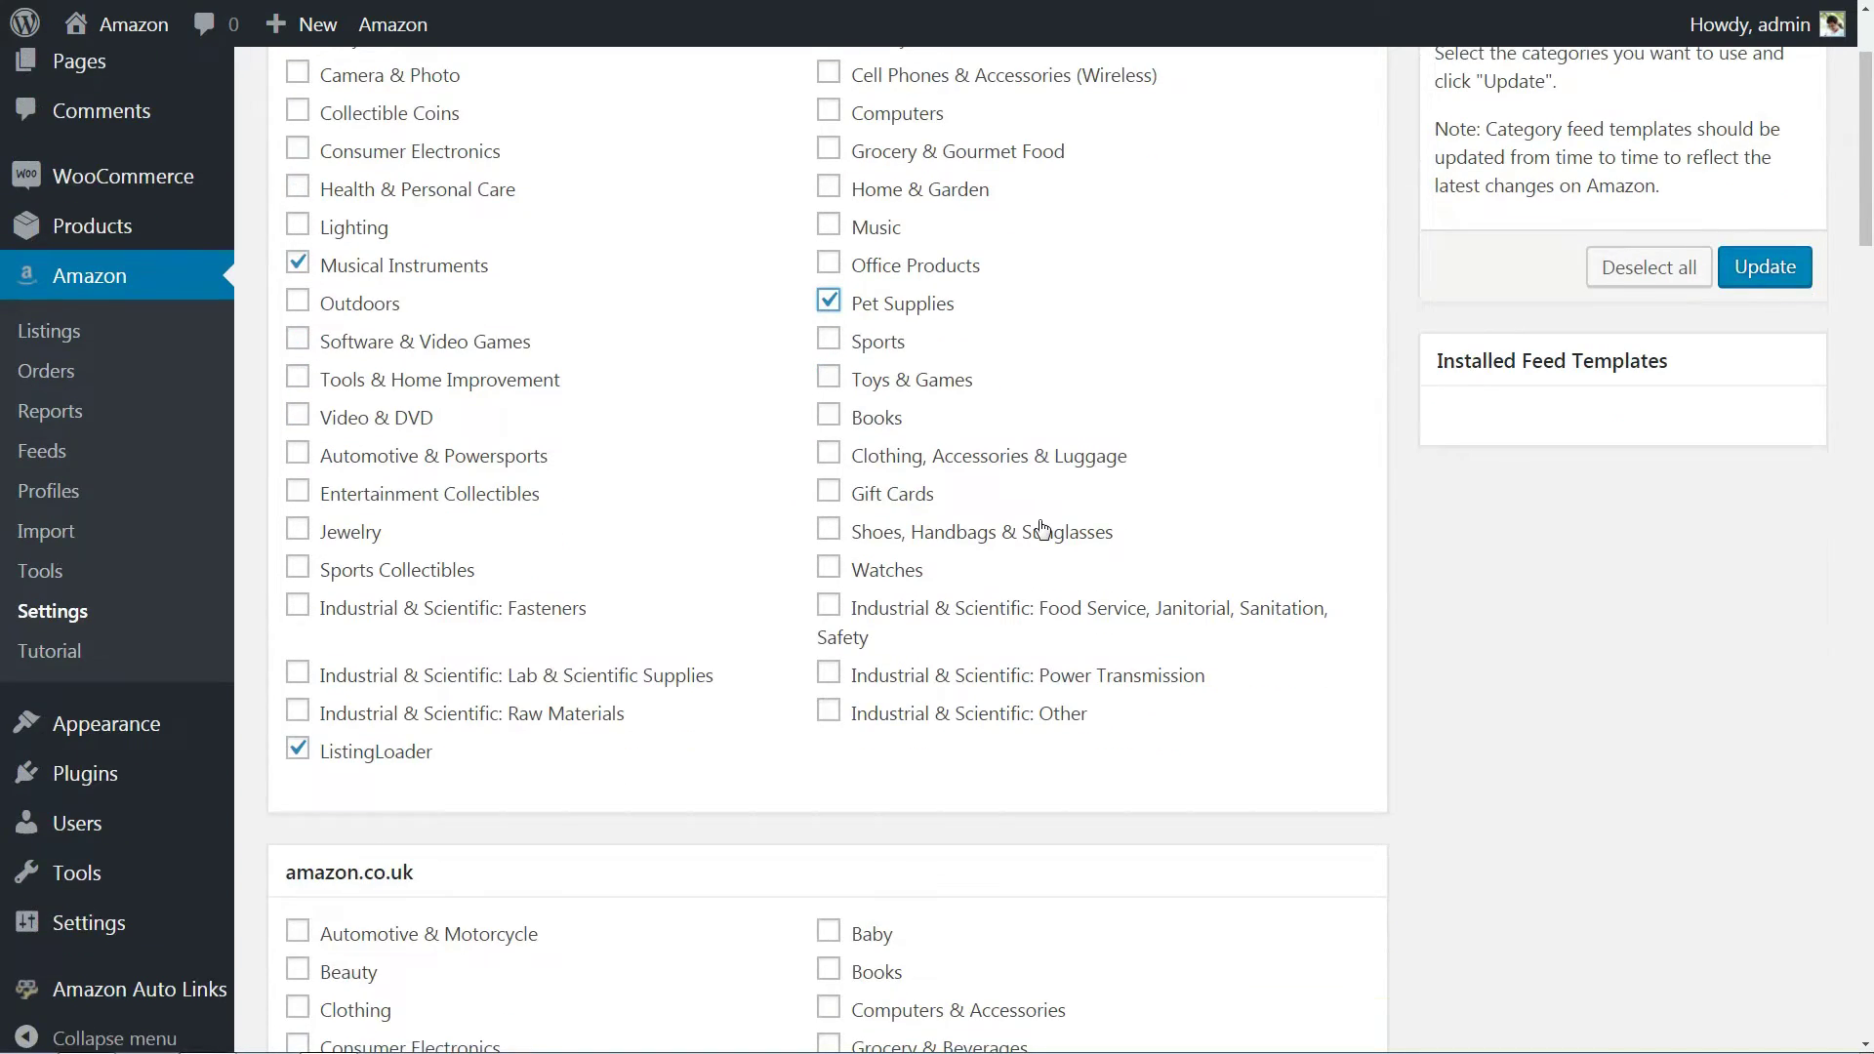
scroll(1042, 527, down, 6)
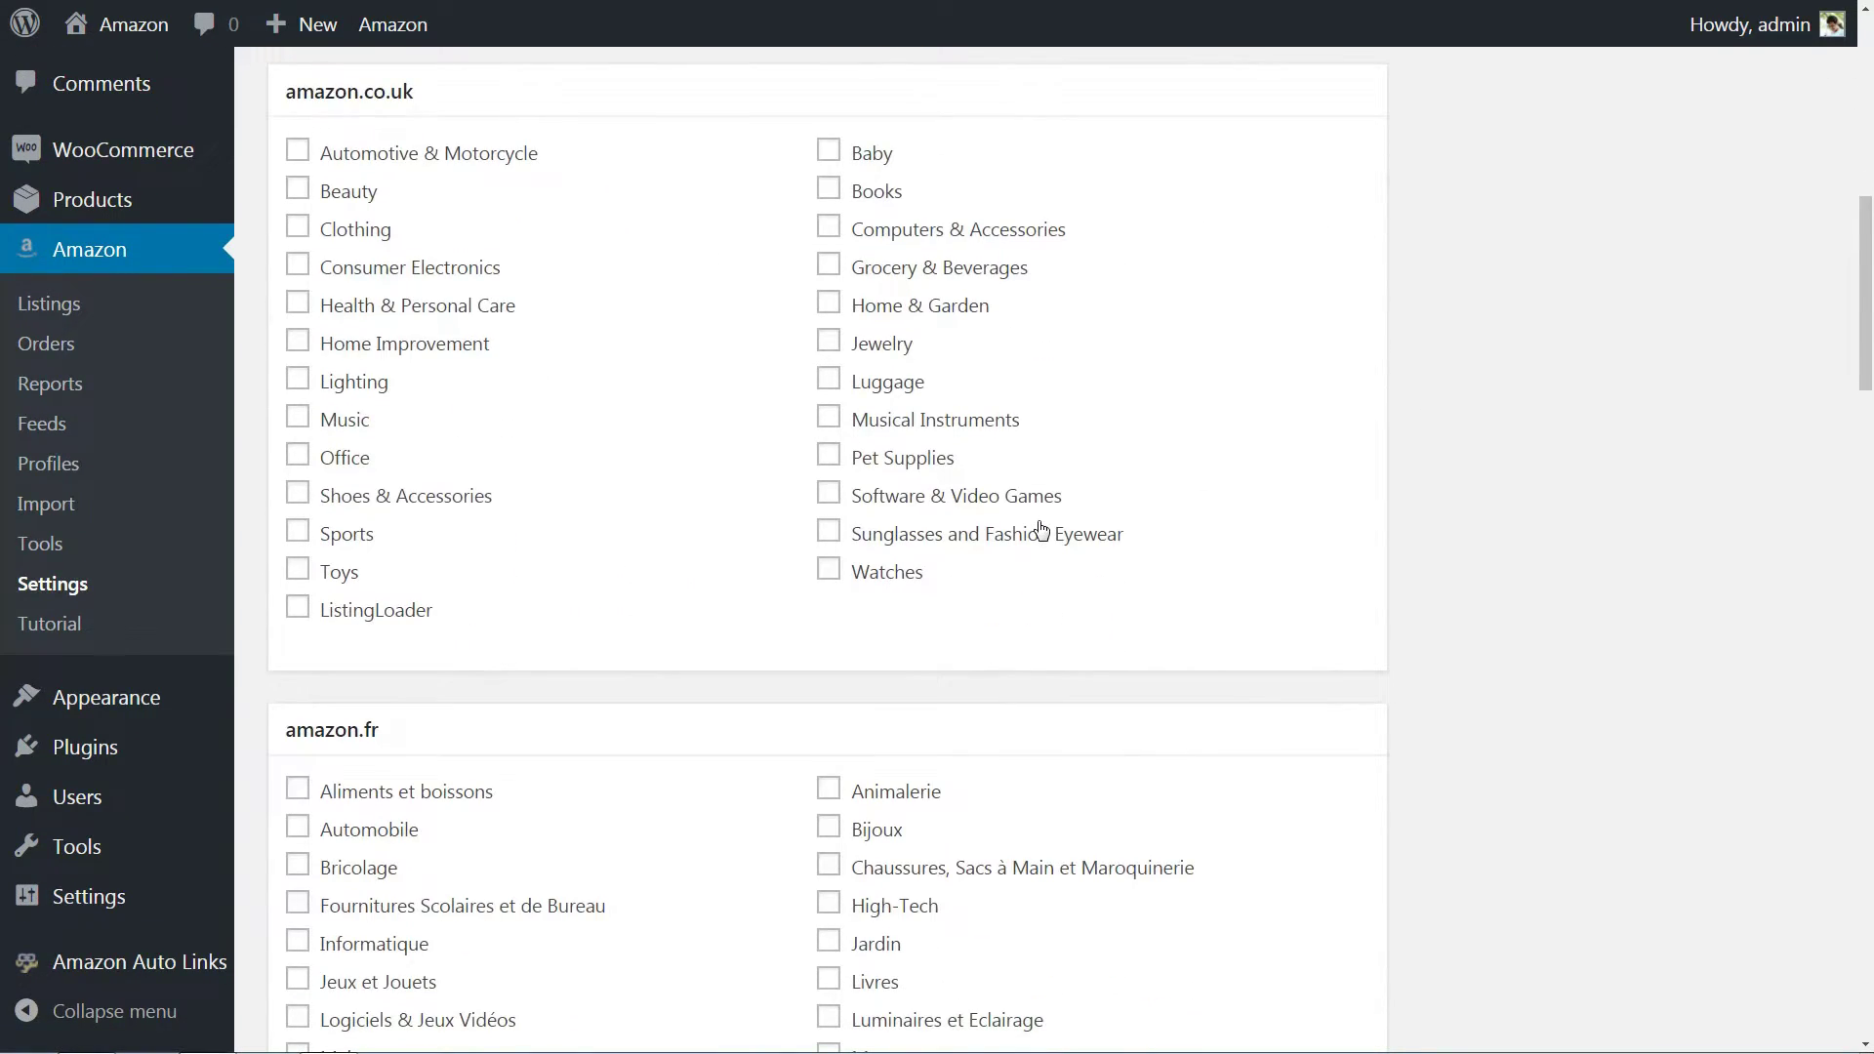
scroll(1041, 528, down, 12)
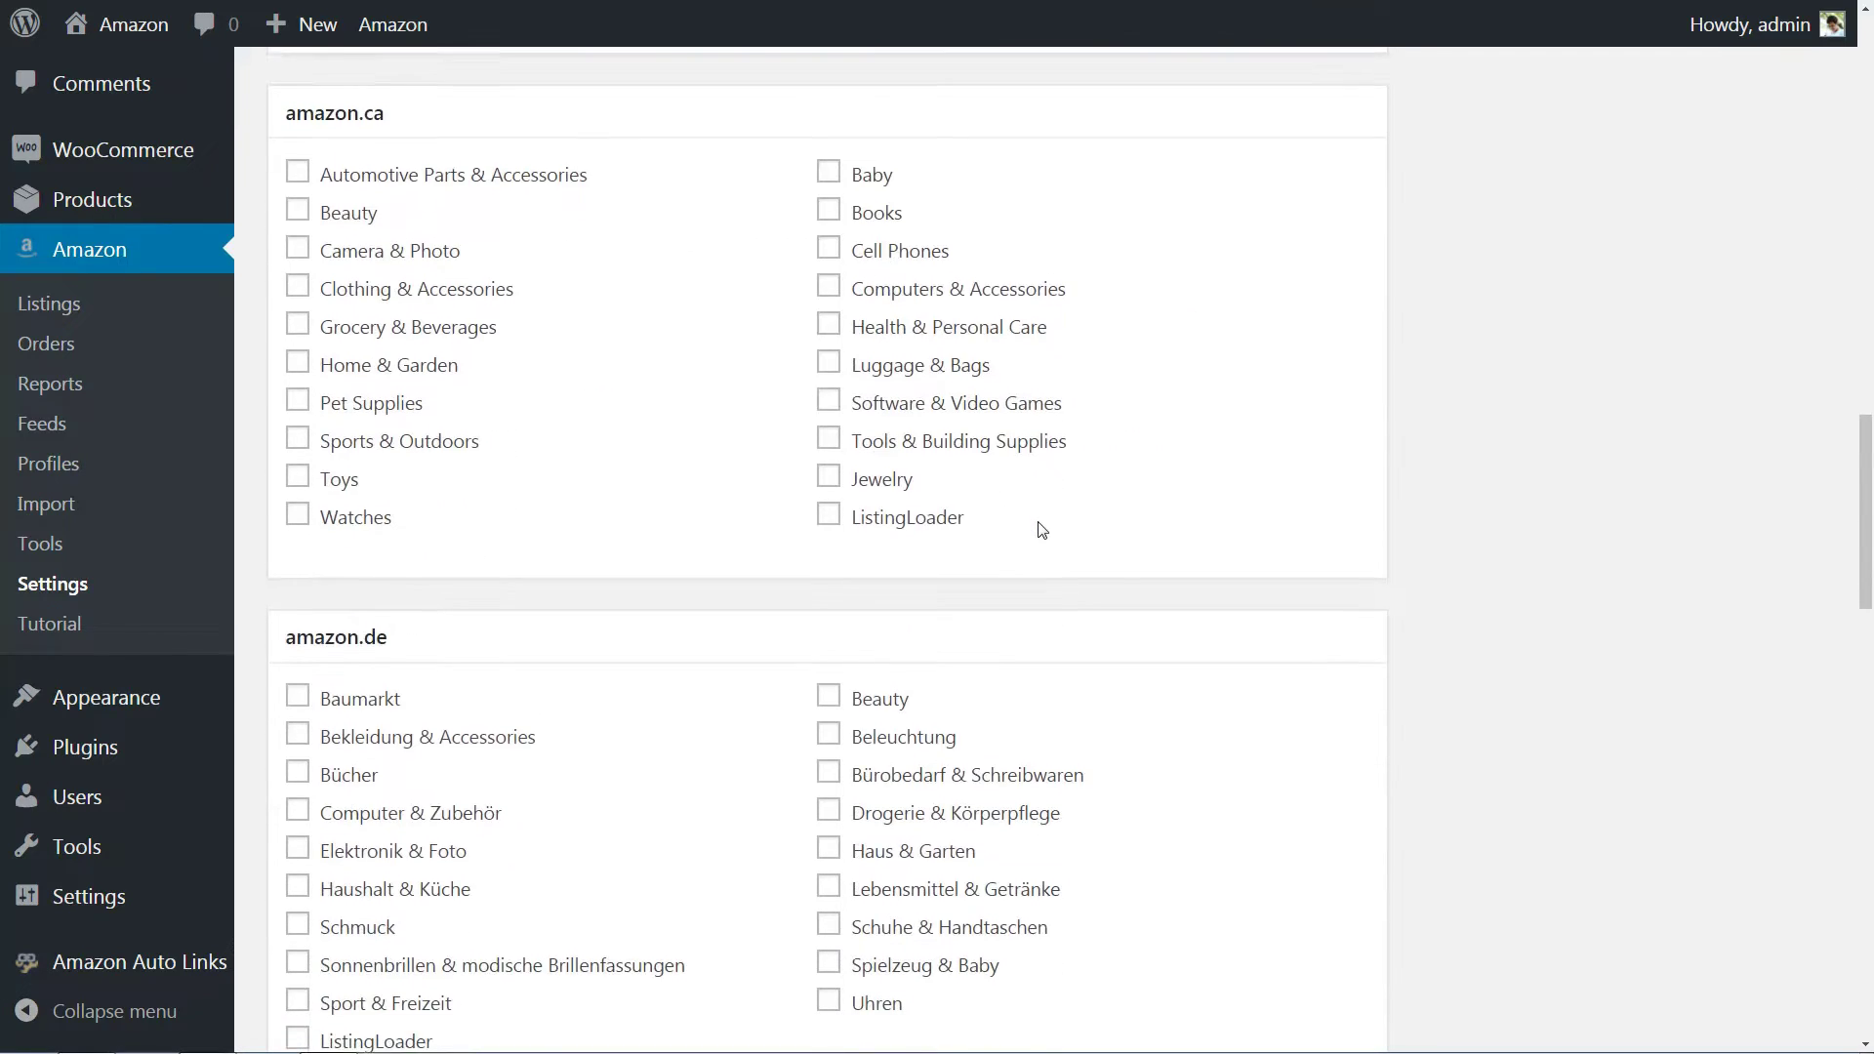
scroll(1042, 530, down, 5)
scroll(1045, 527, up, 20)
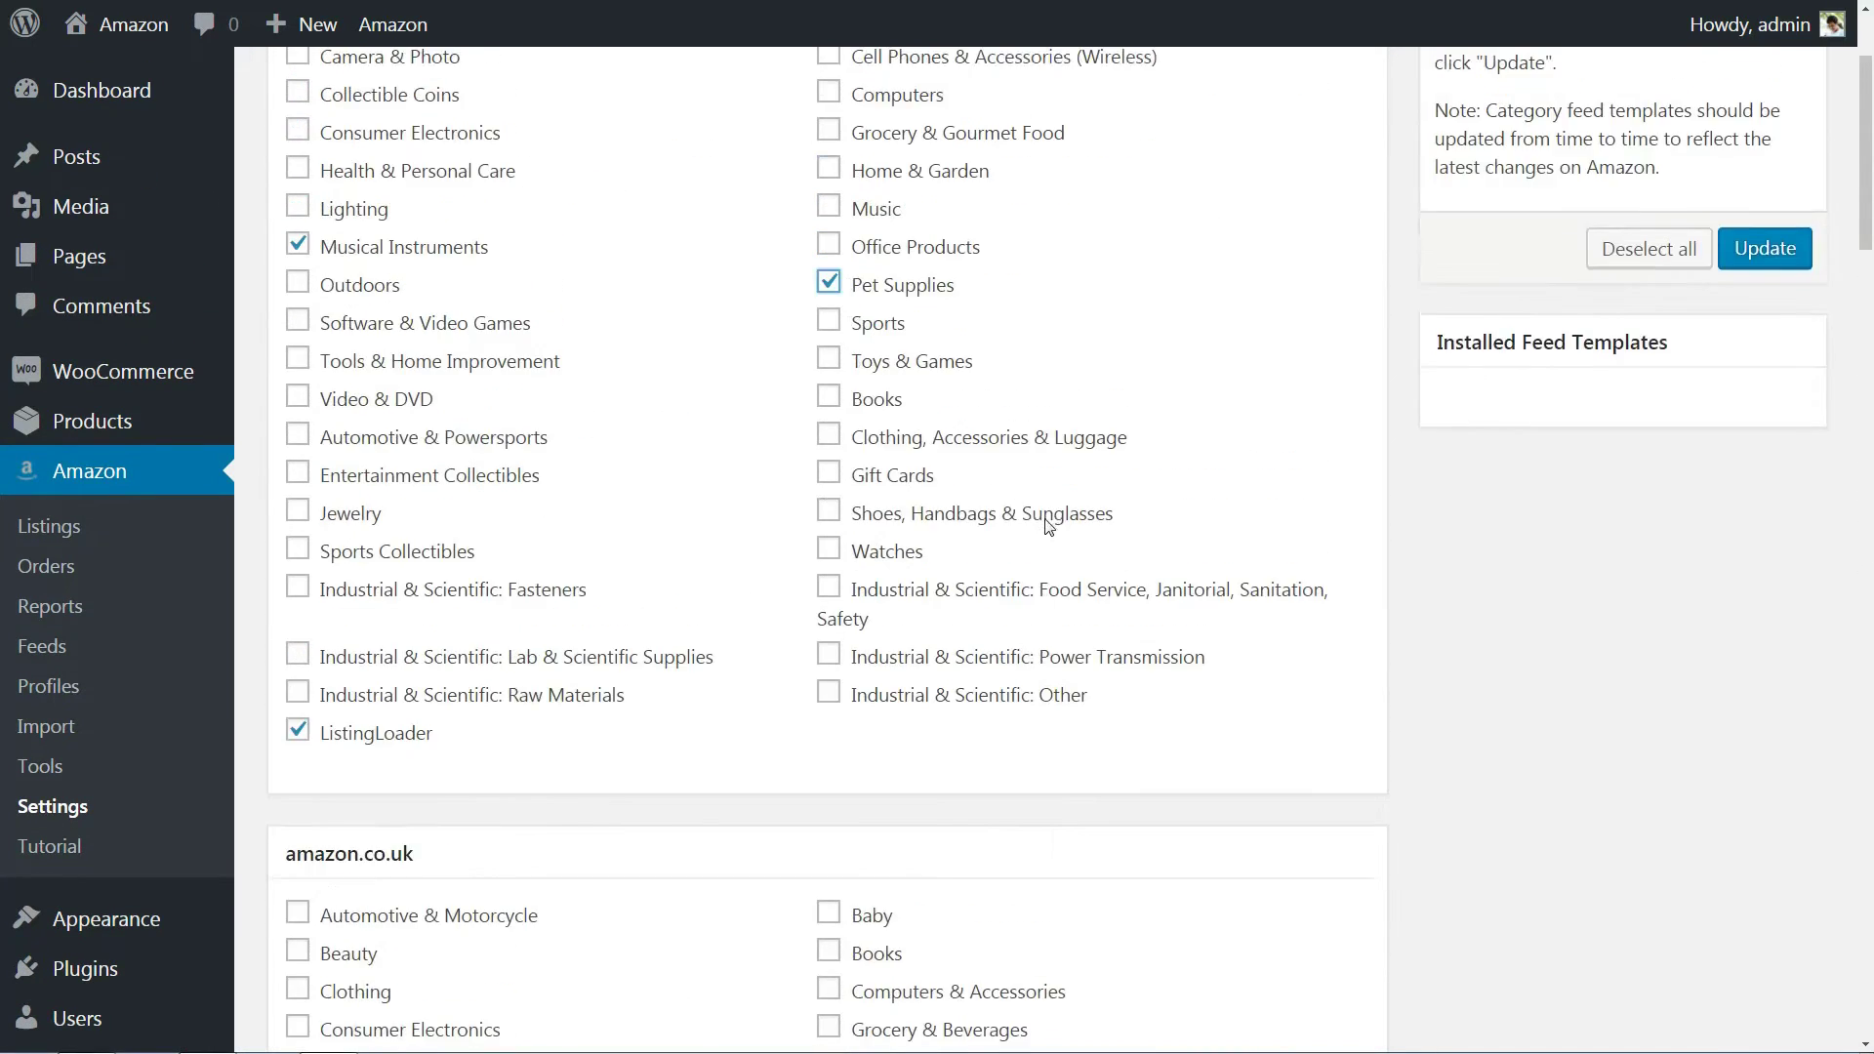
scroll(1047, 527, up, 2)
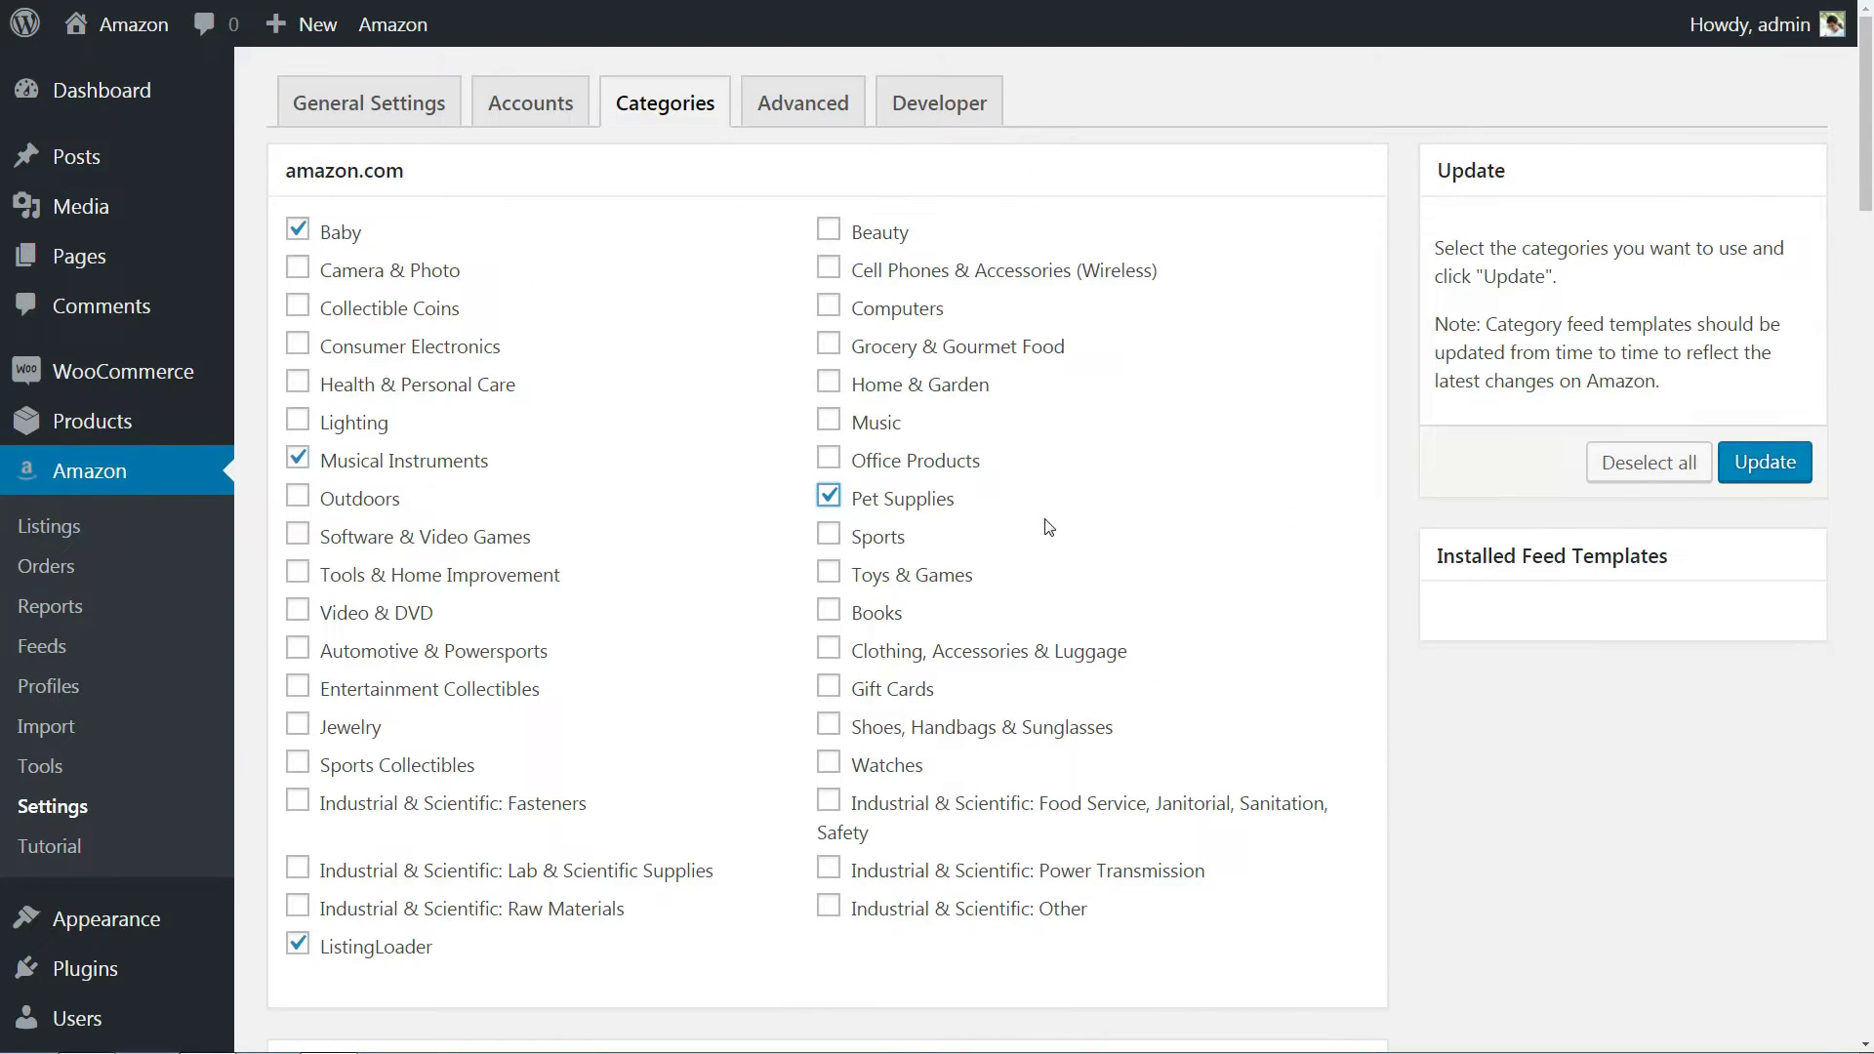
click(1757, 472)
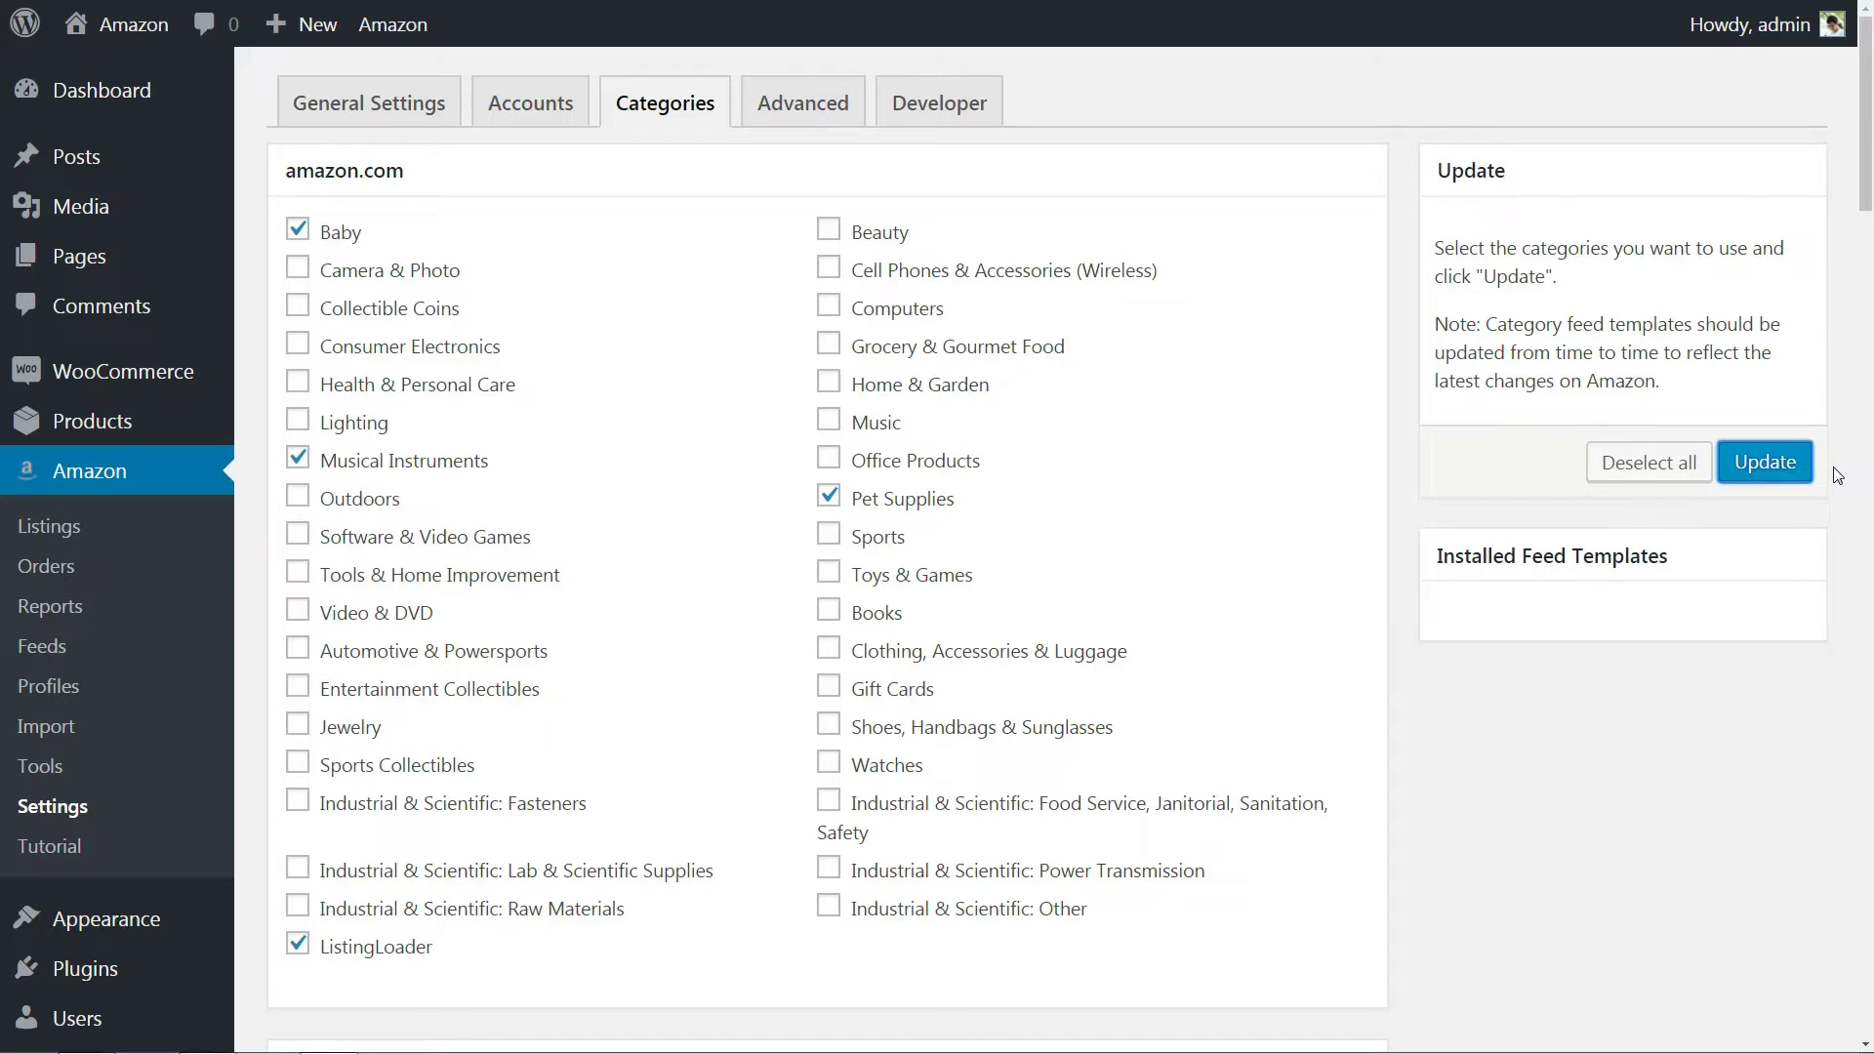
Refresh the selected feed data and confirm the four US templates appear under Installed Feed Templates.
click(1776, 472)
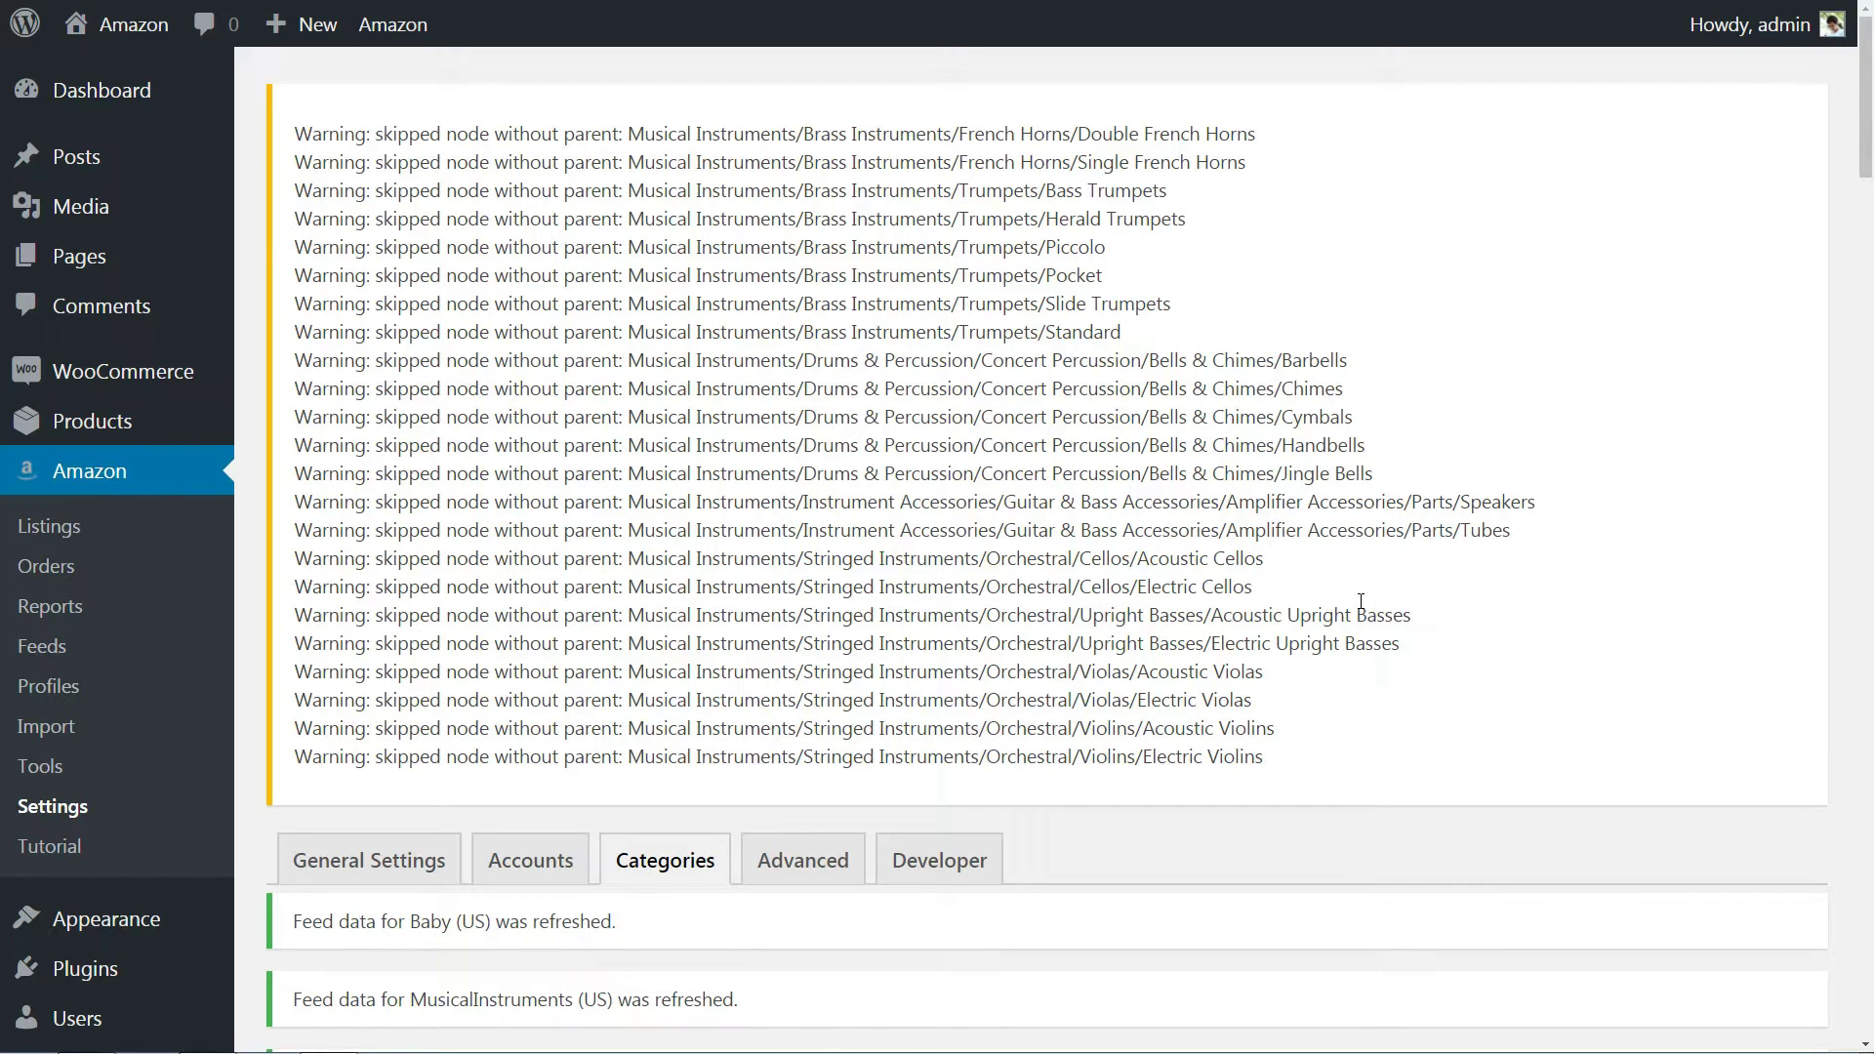
scroll(1360, 601, down, 9)
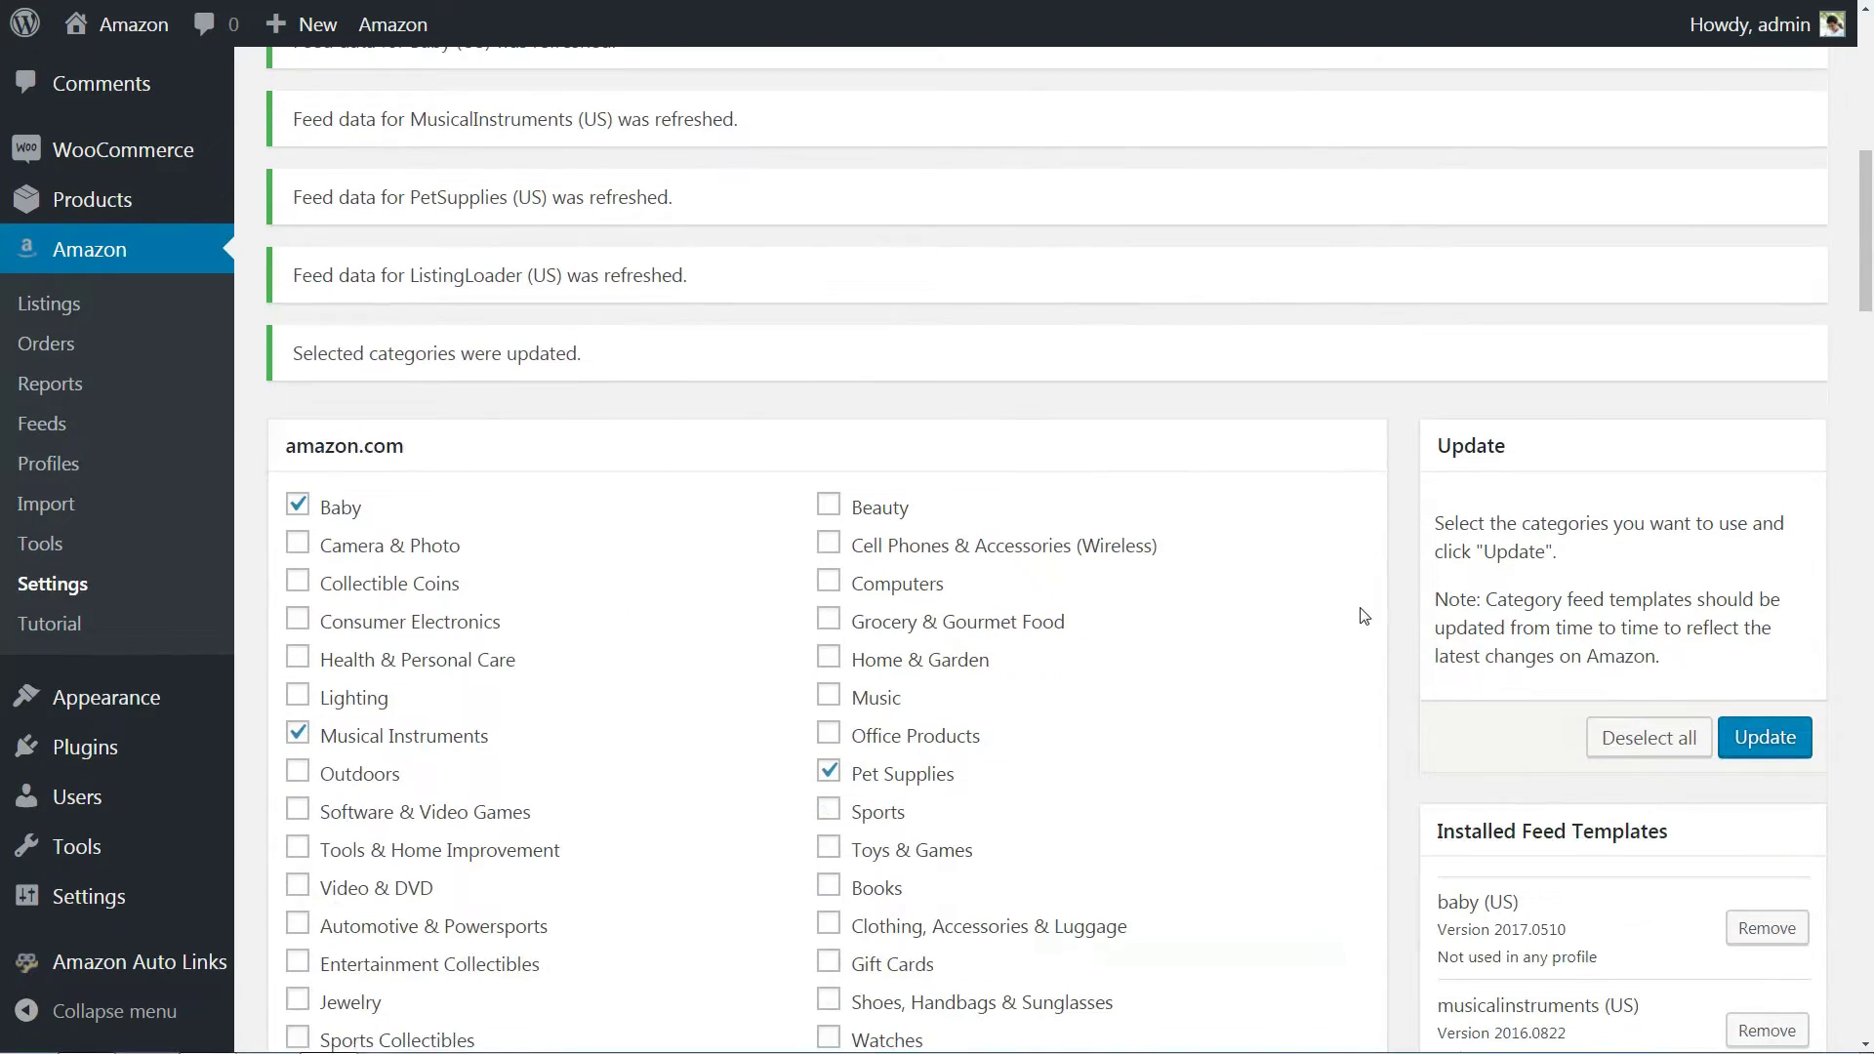
scroll(1364, 615, down, 7)
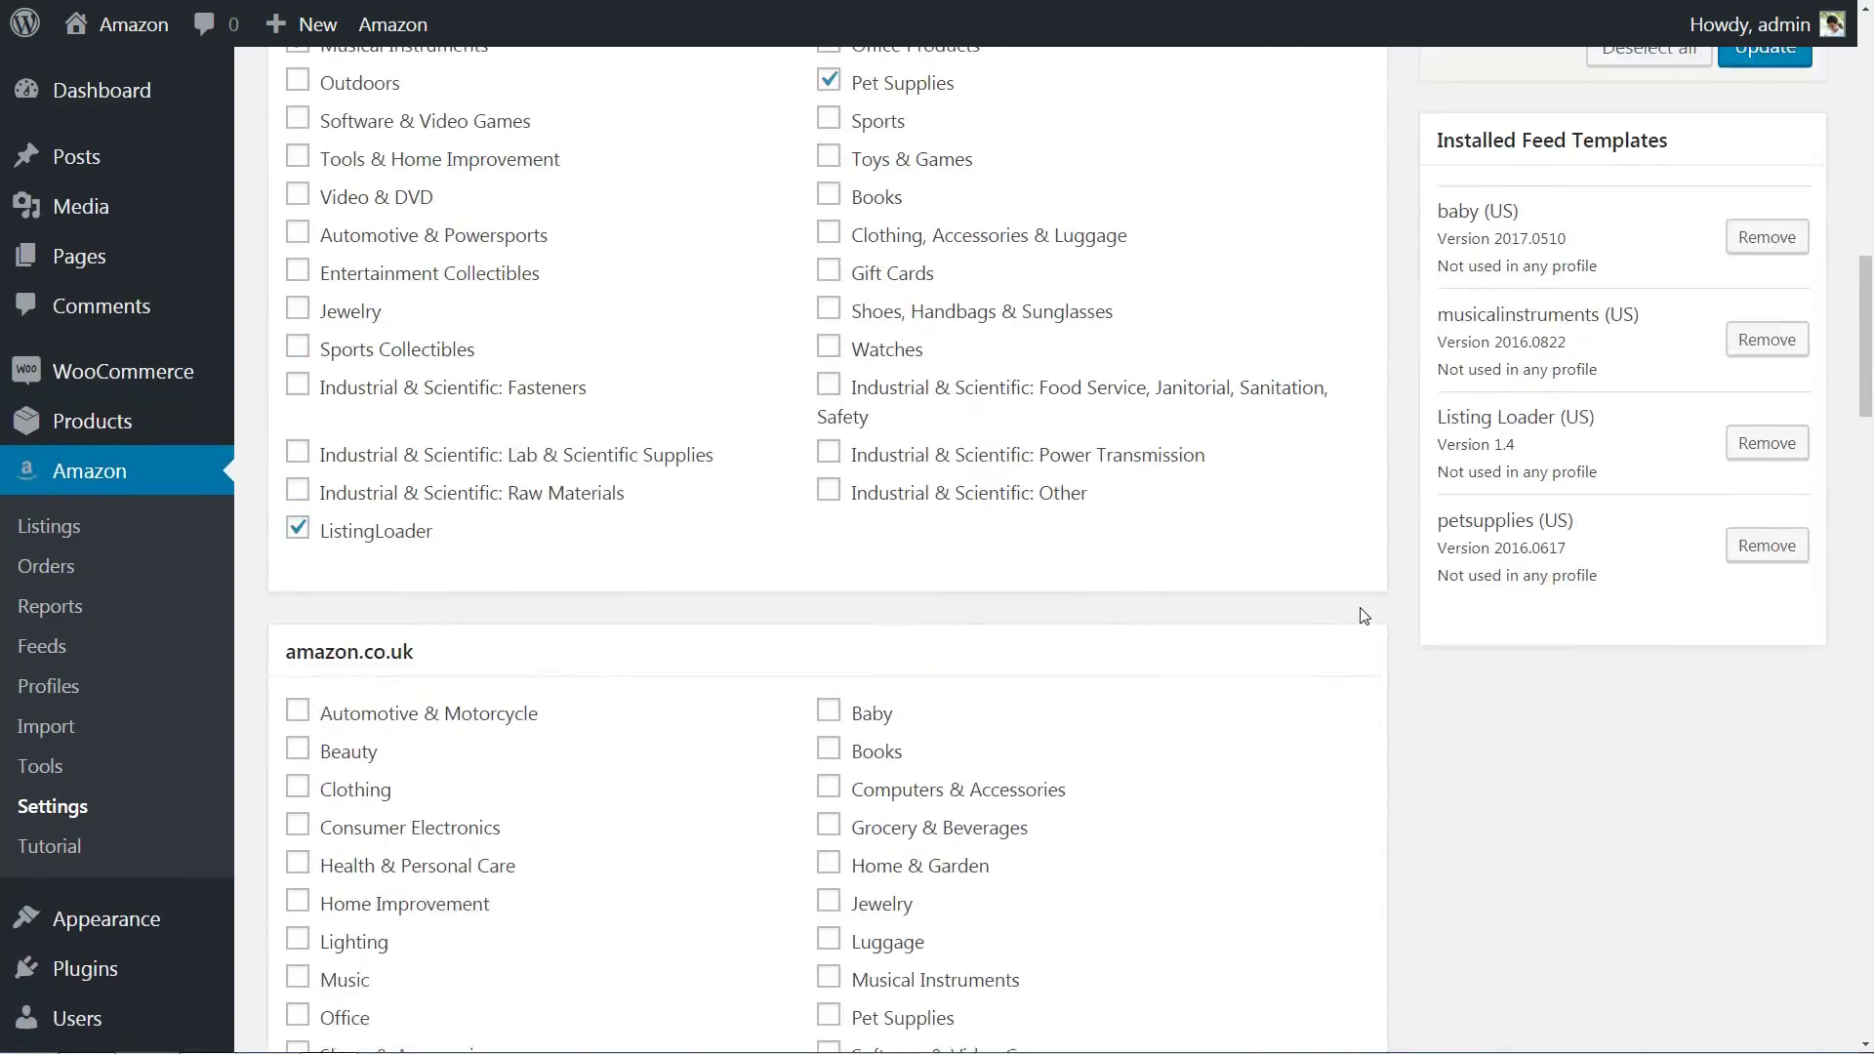
scroll(1364, 615, up, 9)
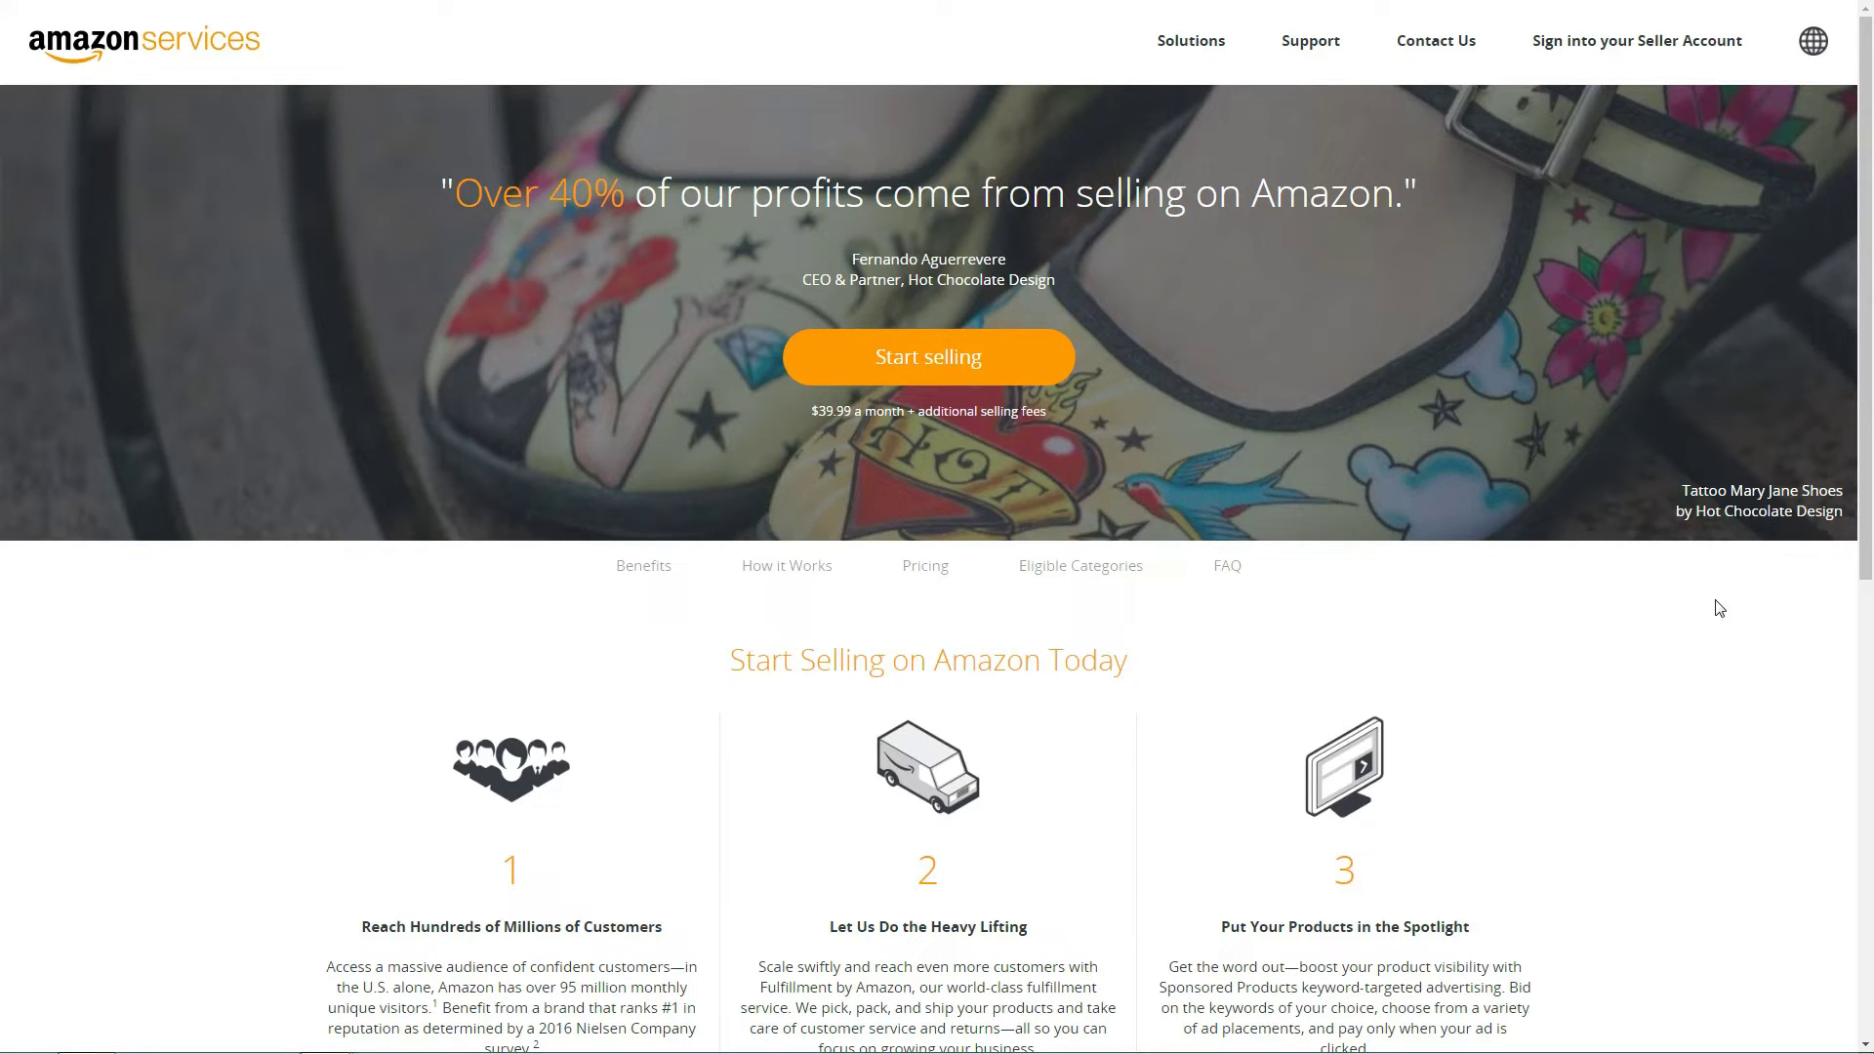
Scroll down the Amazon Services Start Selling page.
drag(1864, 515, 1870, 593)
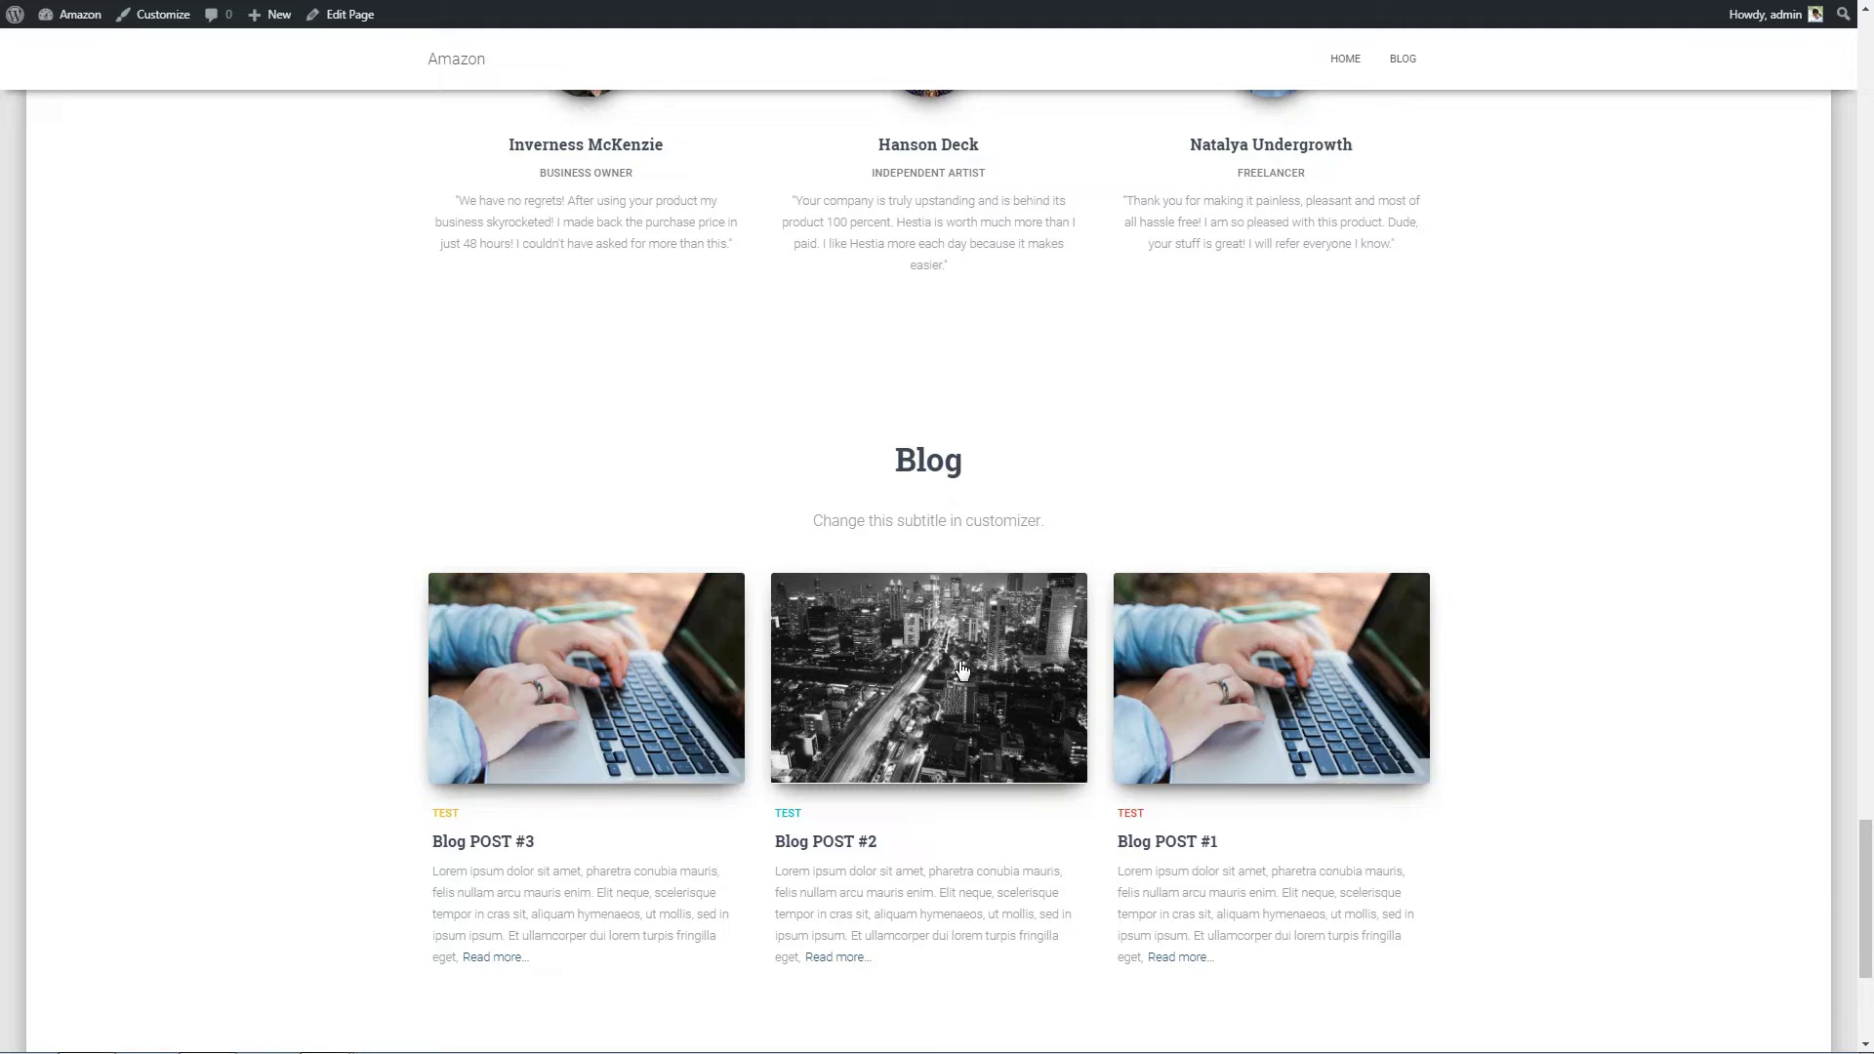
Open Blog POST #2 and scroll to the Amazon product listings, such as Giant Uno, below the text.
click(959, 669)
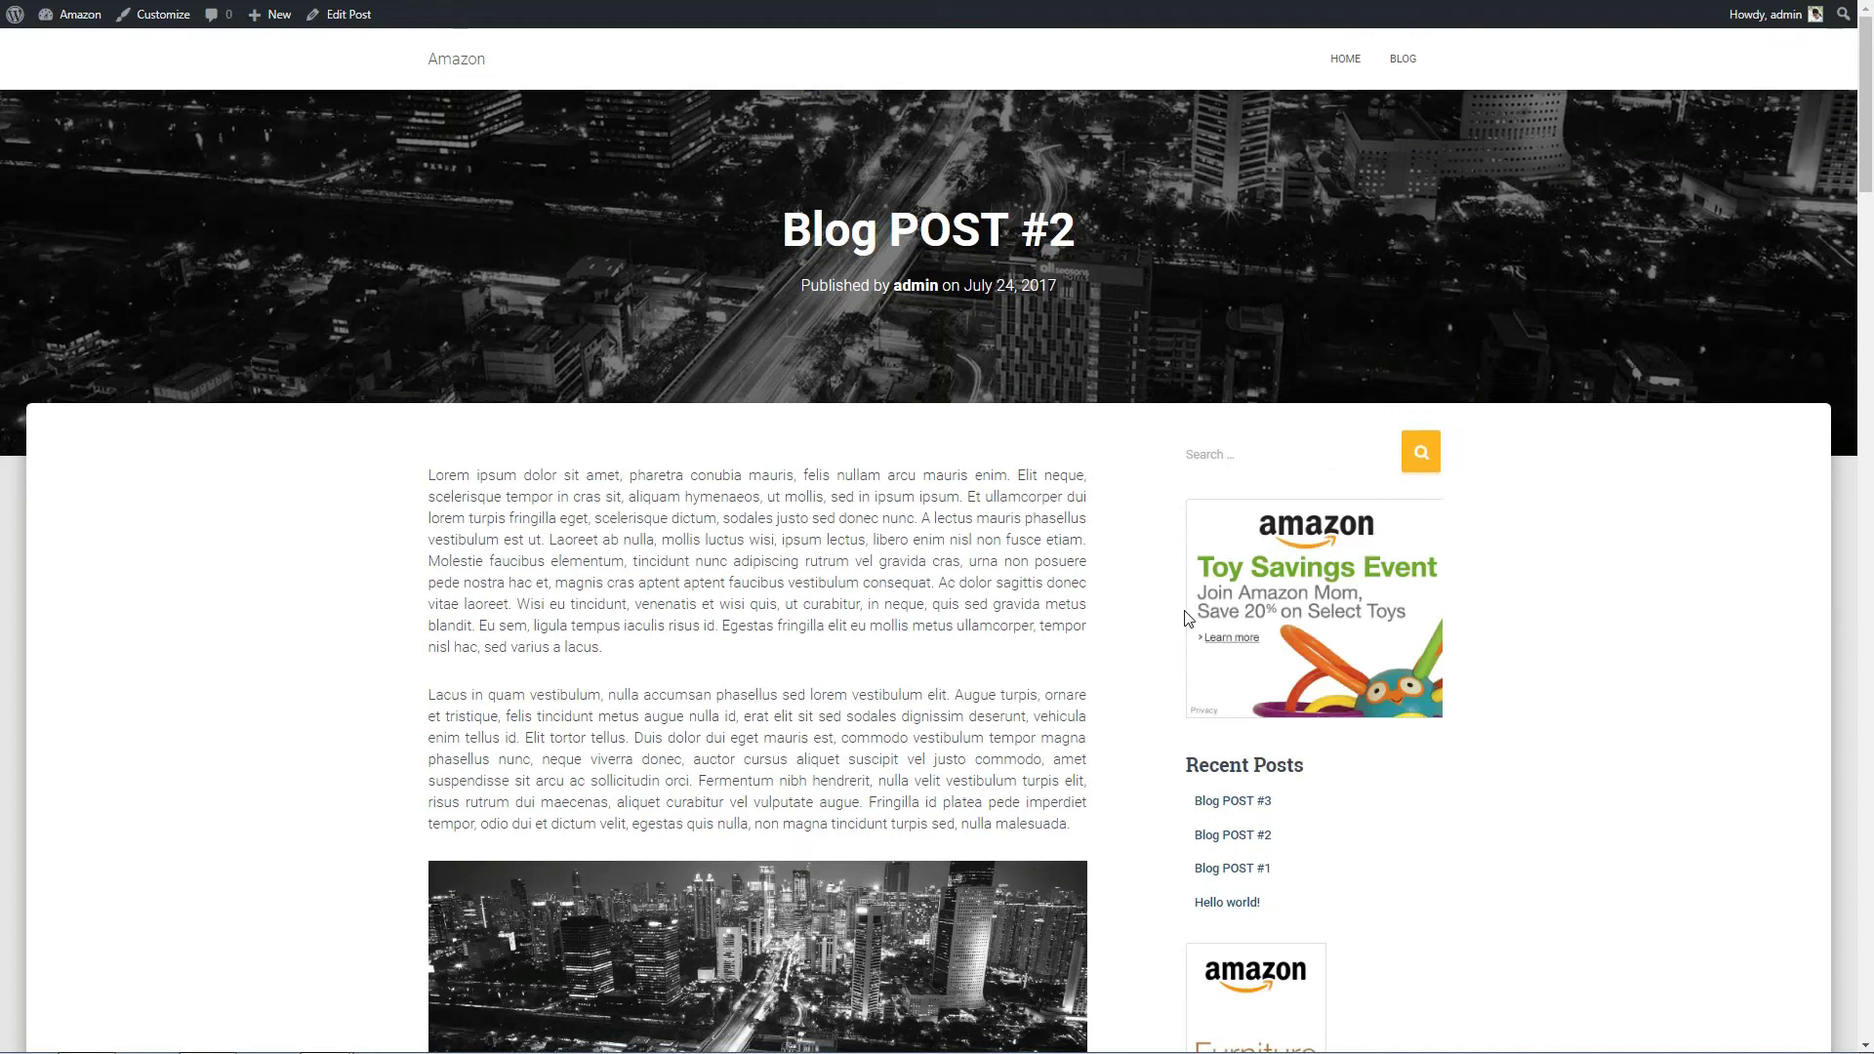
scroll(1171, 618, down, 6)
scroll(1171, 618, down, 10)
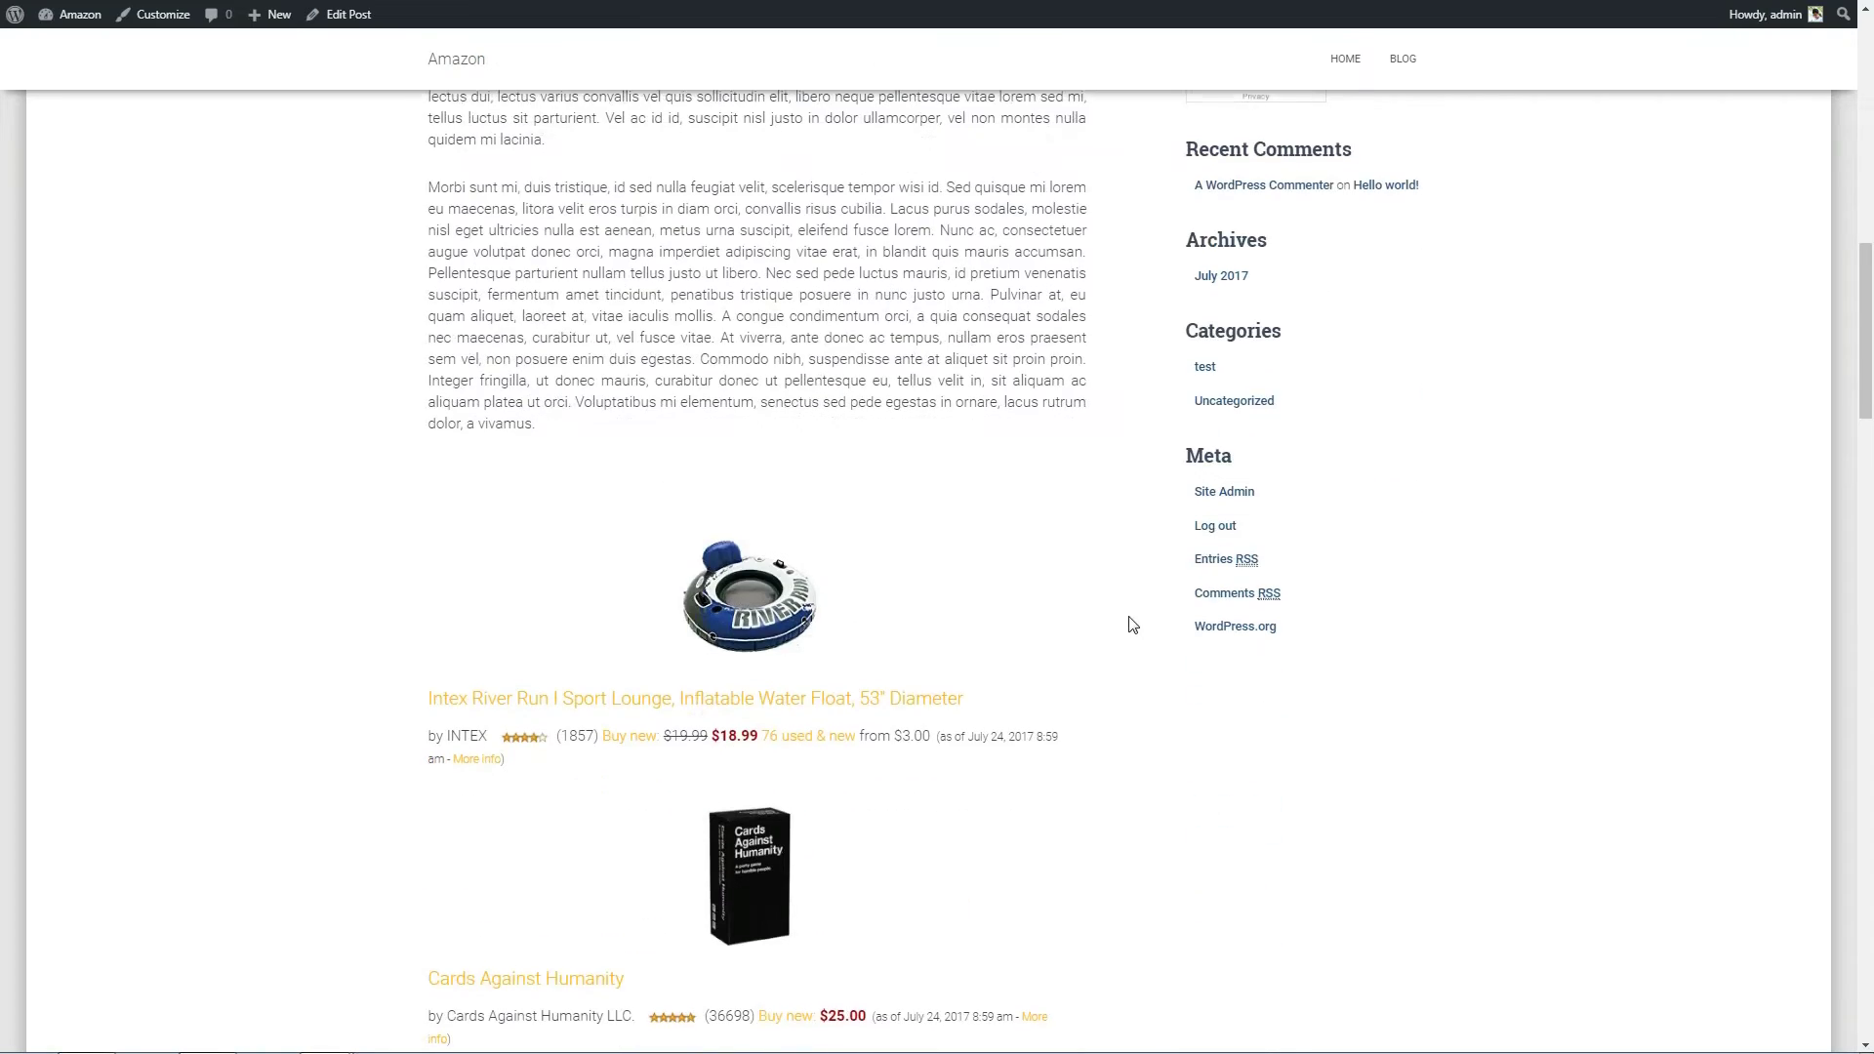
scroll(1084, 630, down, 10)
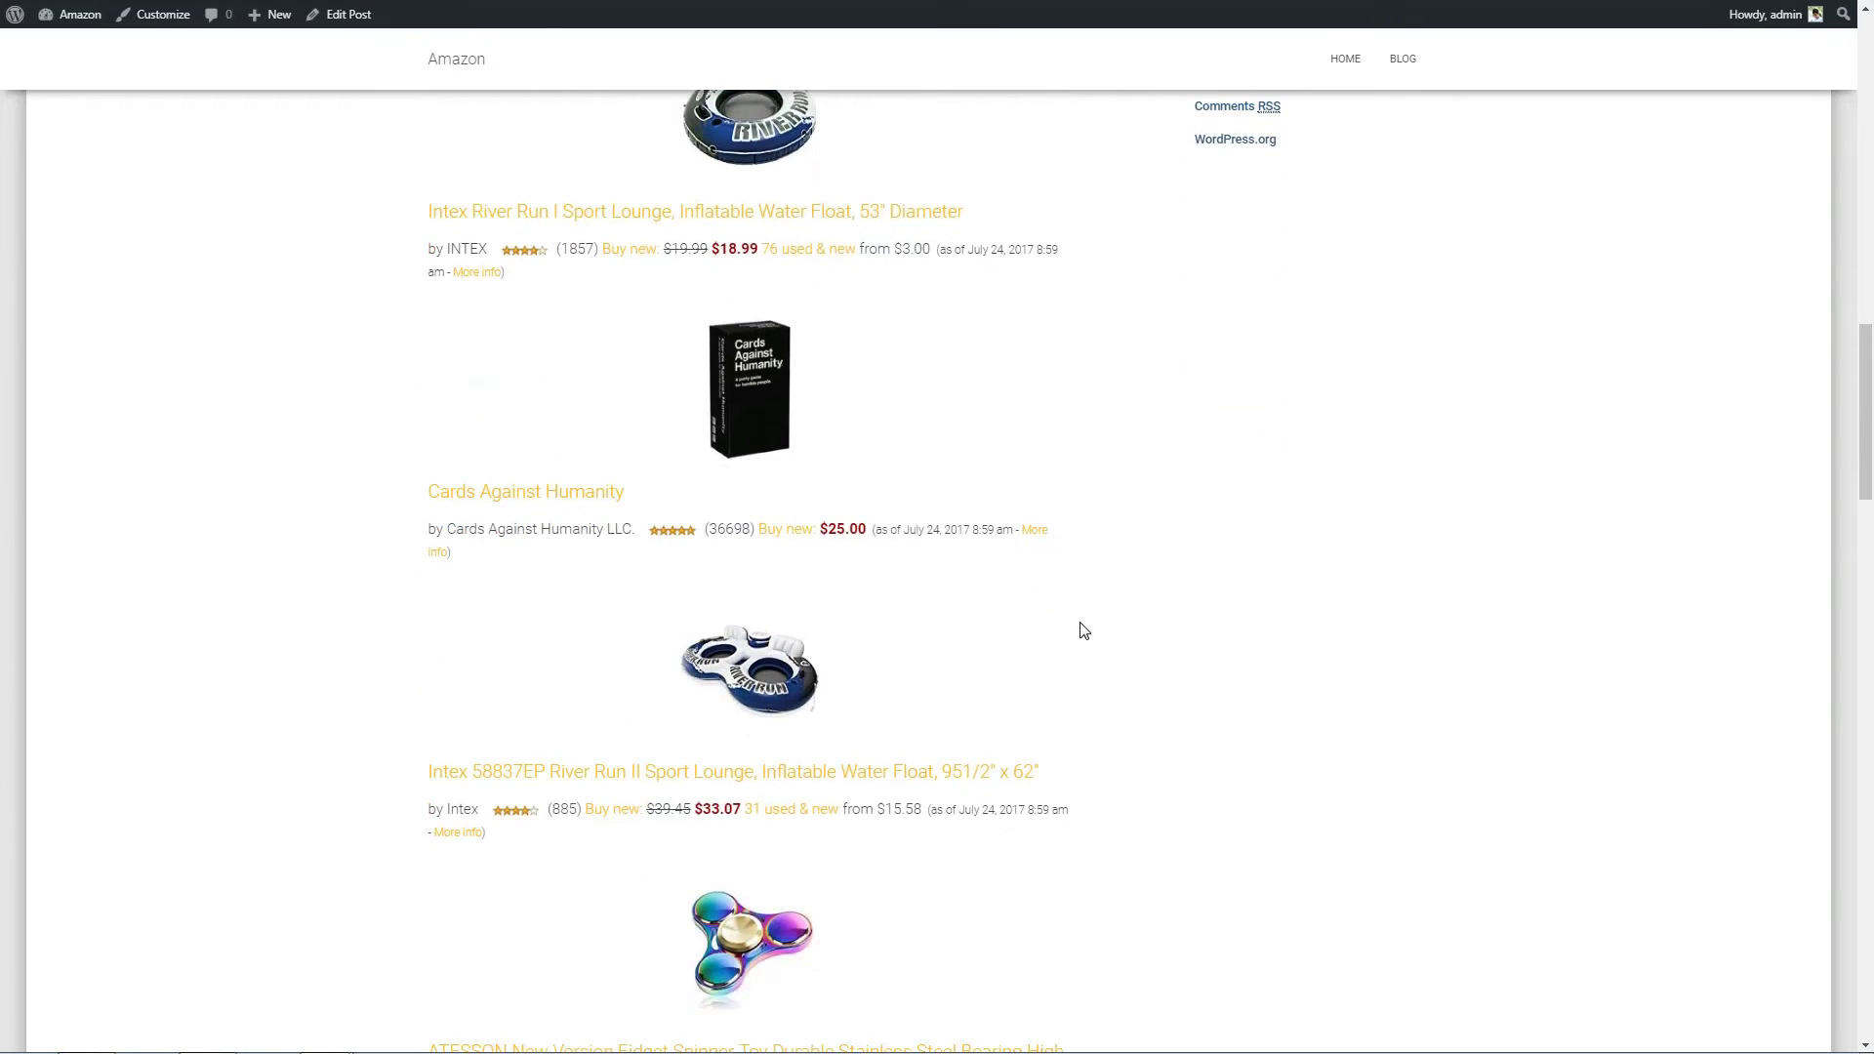